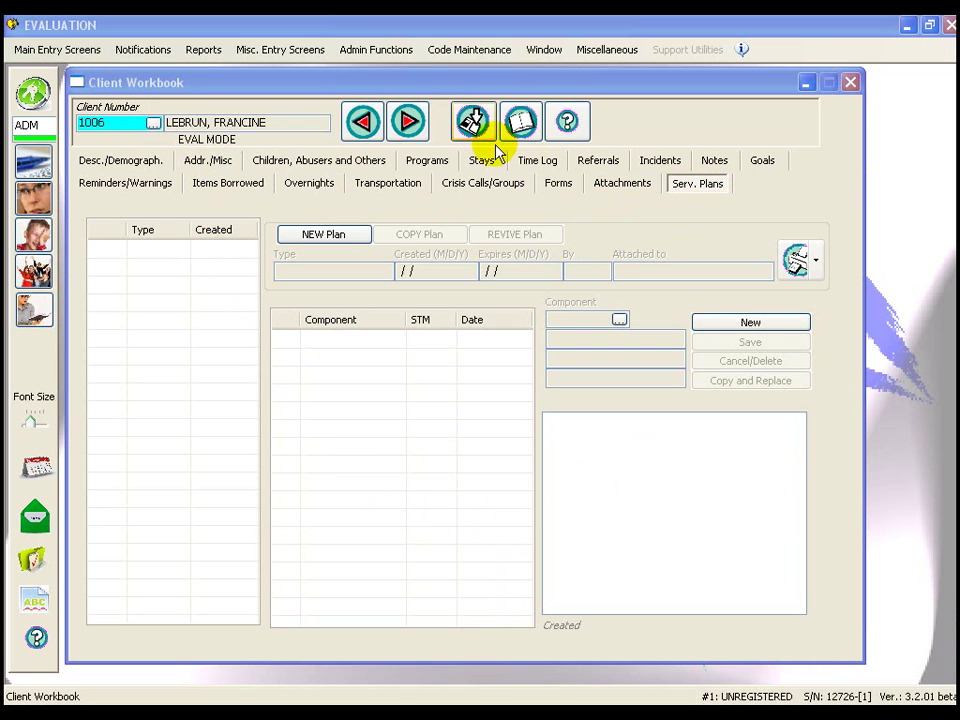
Step: Review the existing service plan codes and the plan type choices for the Housing App code, closing the list without changes
click(349, 54)
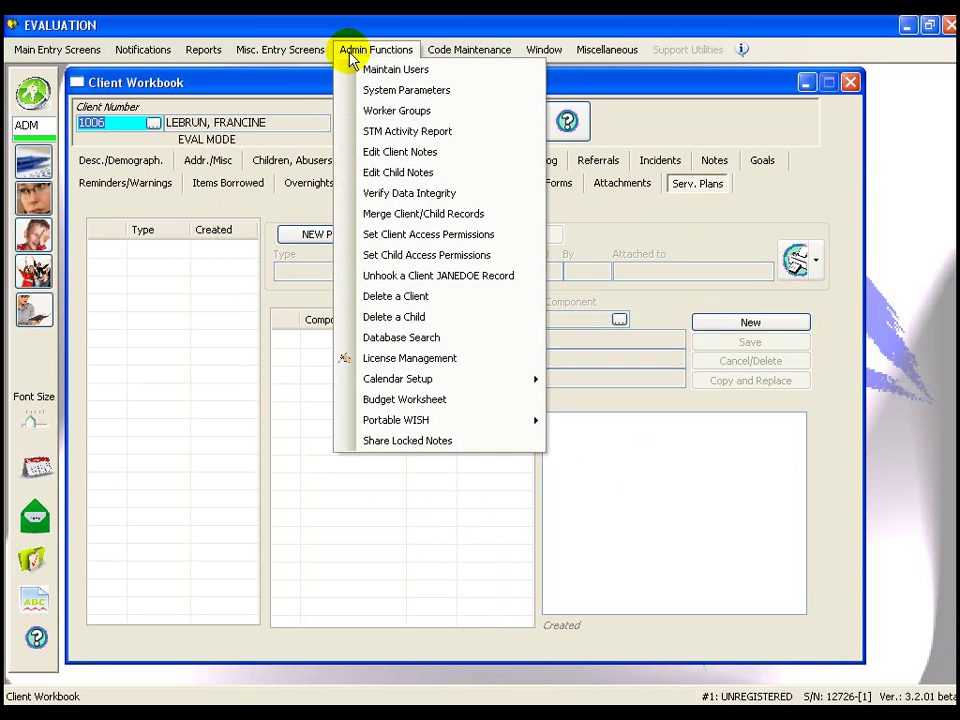
mouse_move(435, 43)
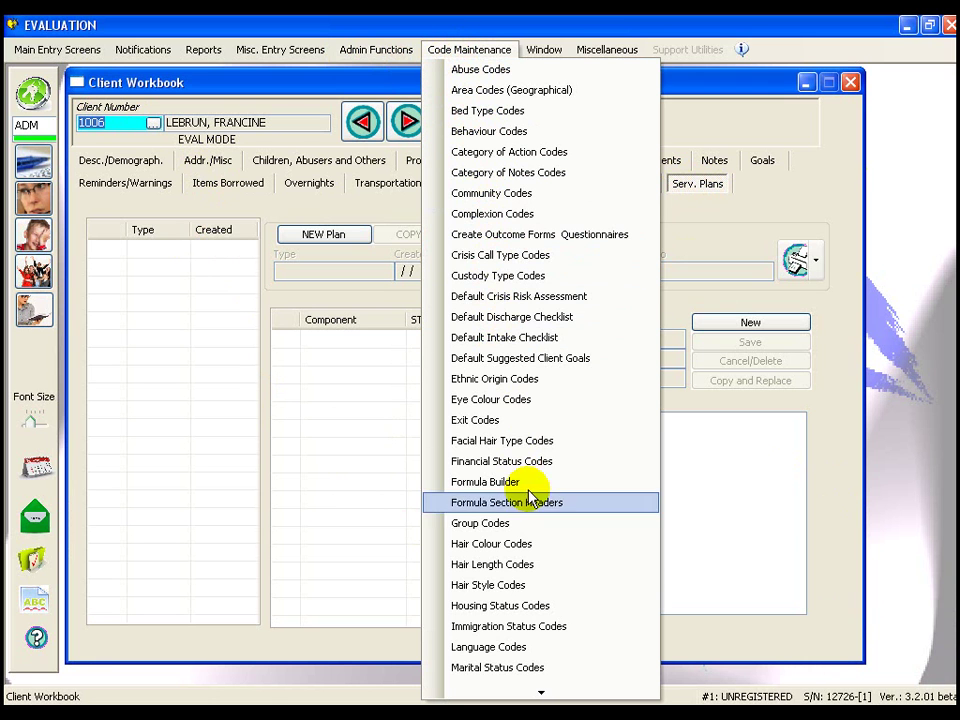
mouse_move(544, 690)
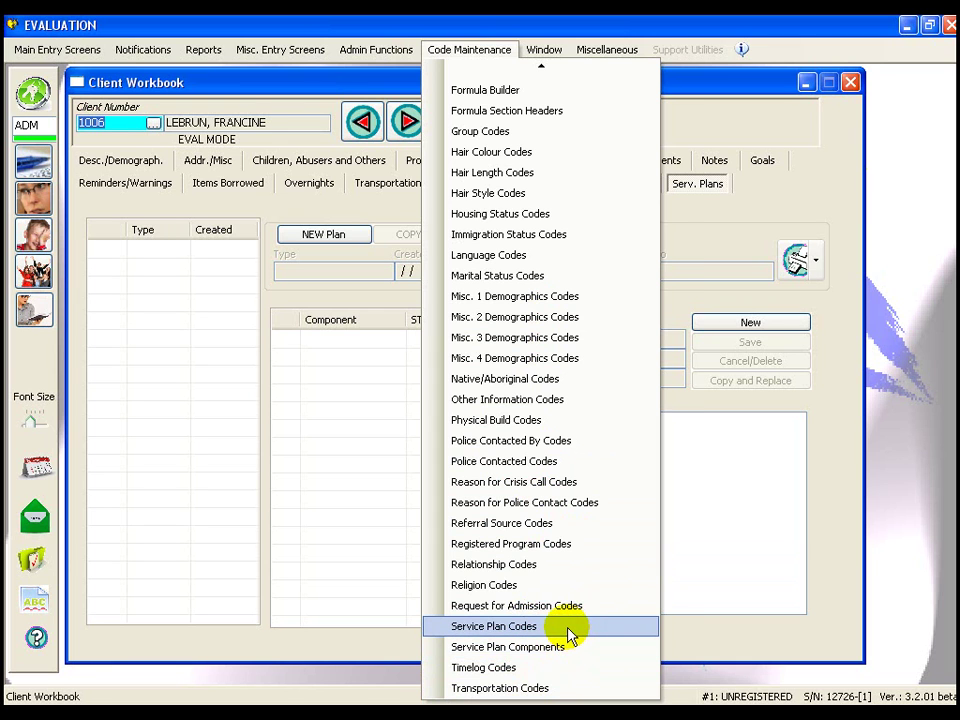
click(568, 628)
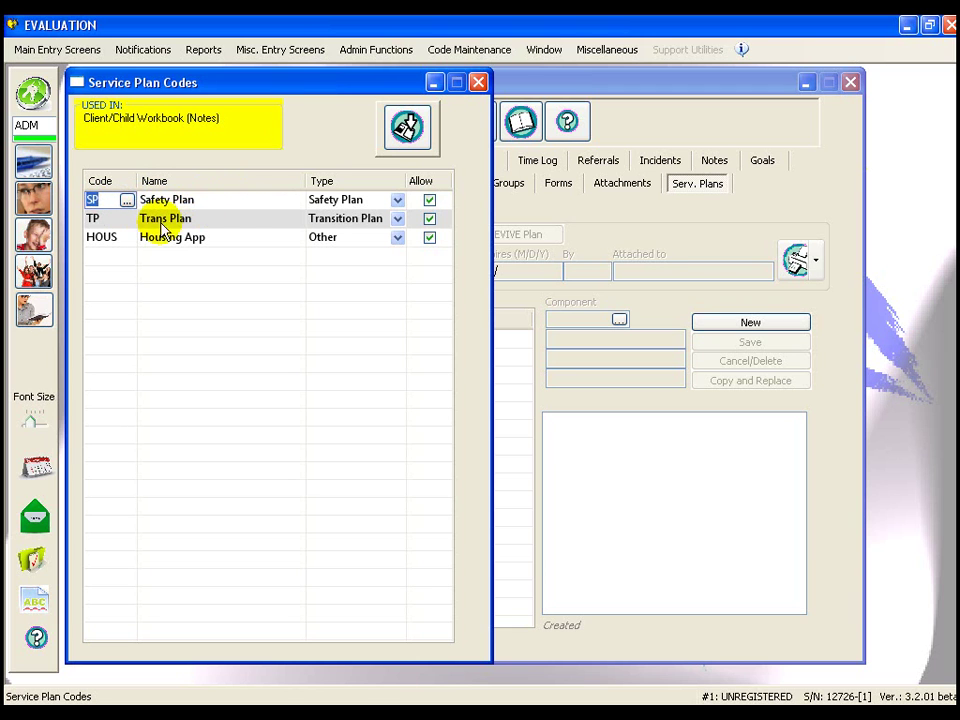
click(220, 218)
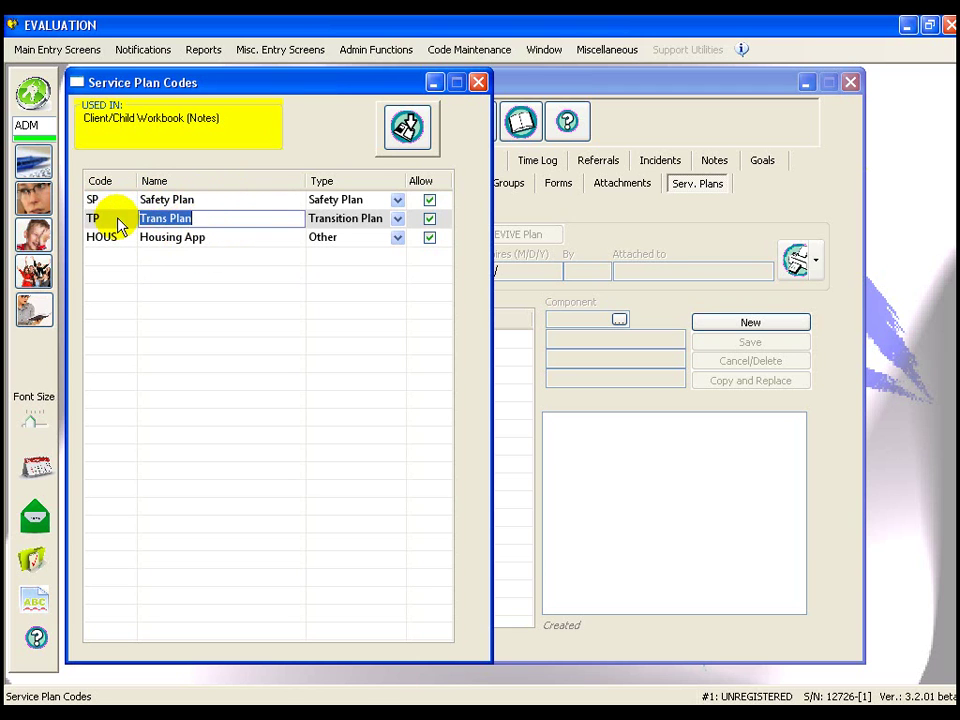
click(232, 237)
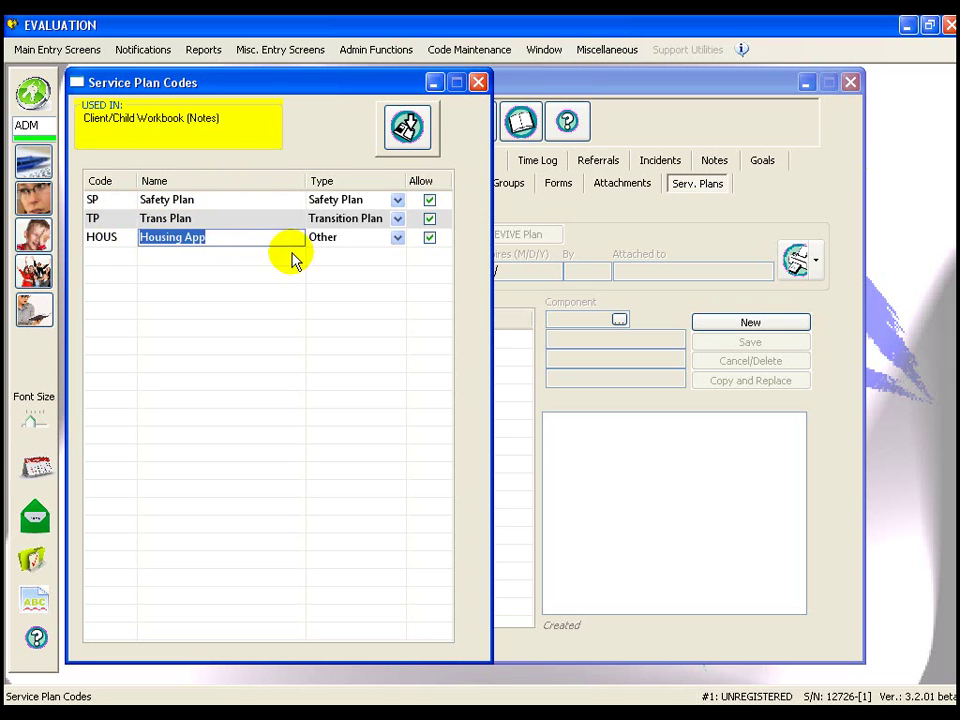
click(397, 241)
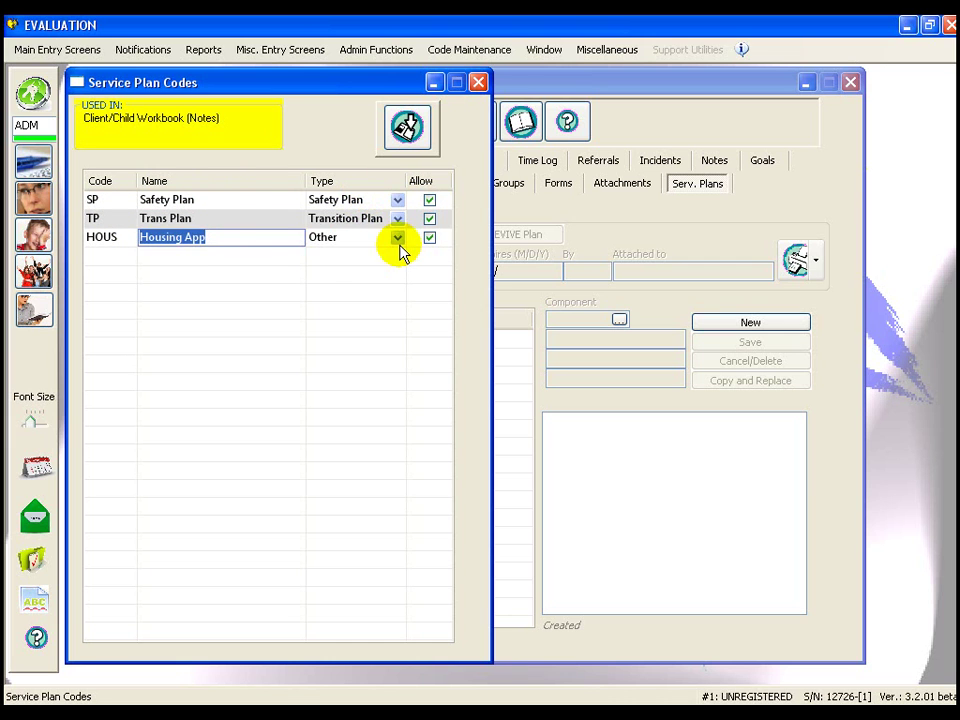
click(397, 242)
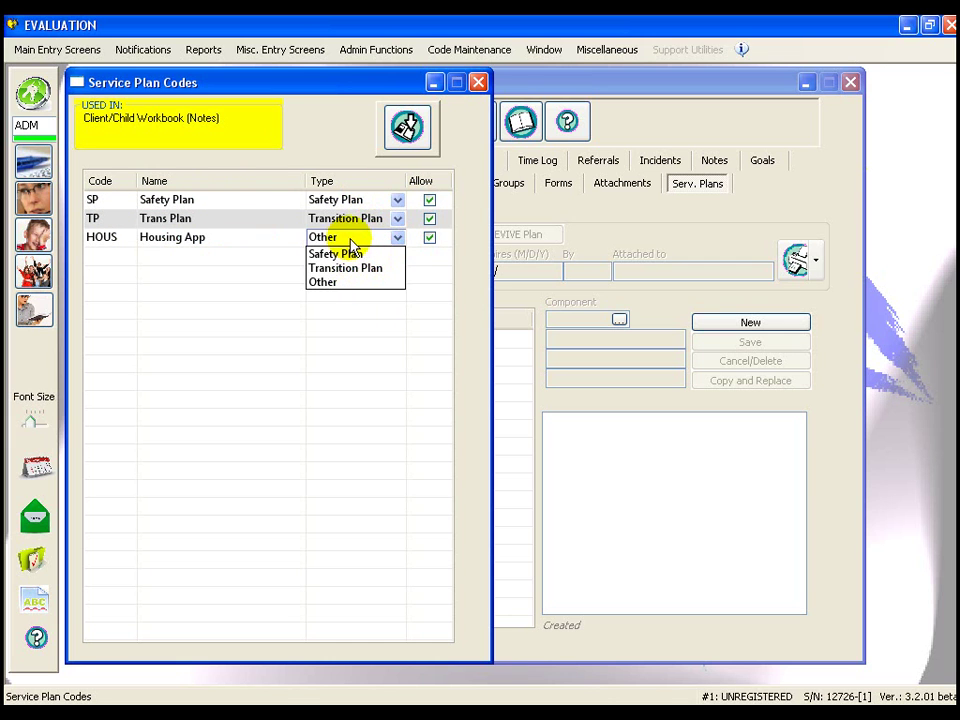
click(358, 243)
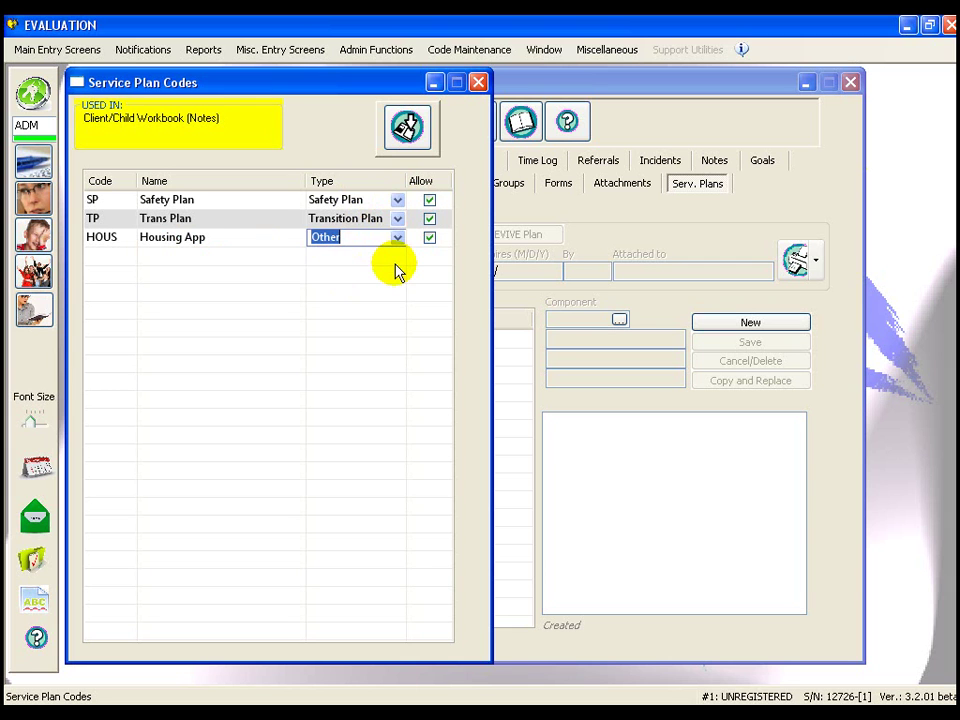
click(478, 81)
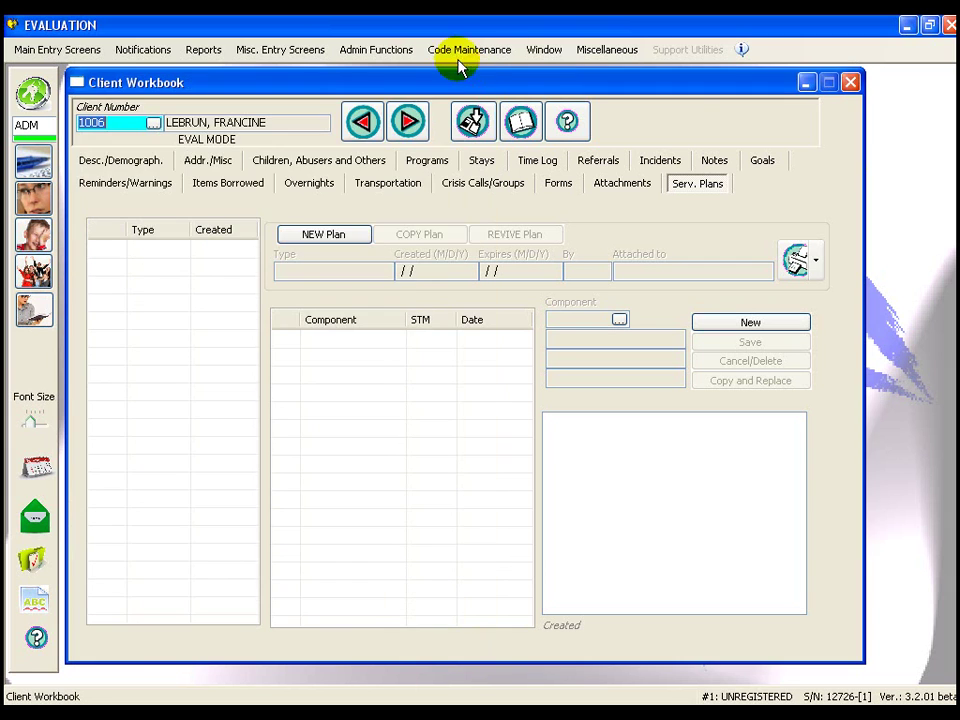
Step: Open the service plan components list and read the suggested content of the HOME component
click(457, 51)
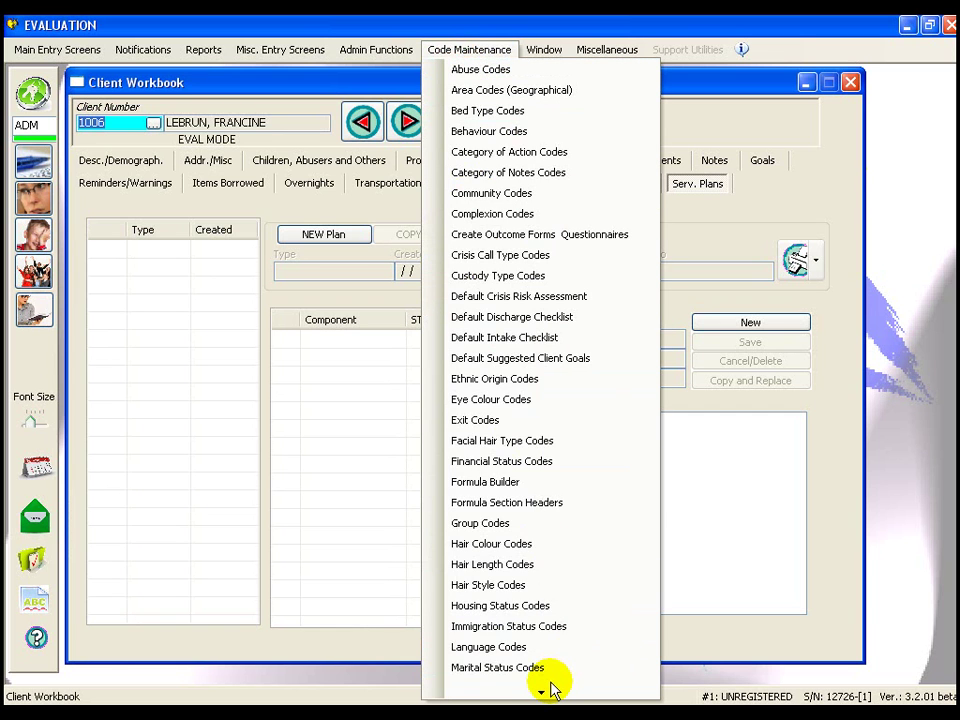
mouse_move(543, 690)
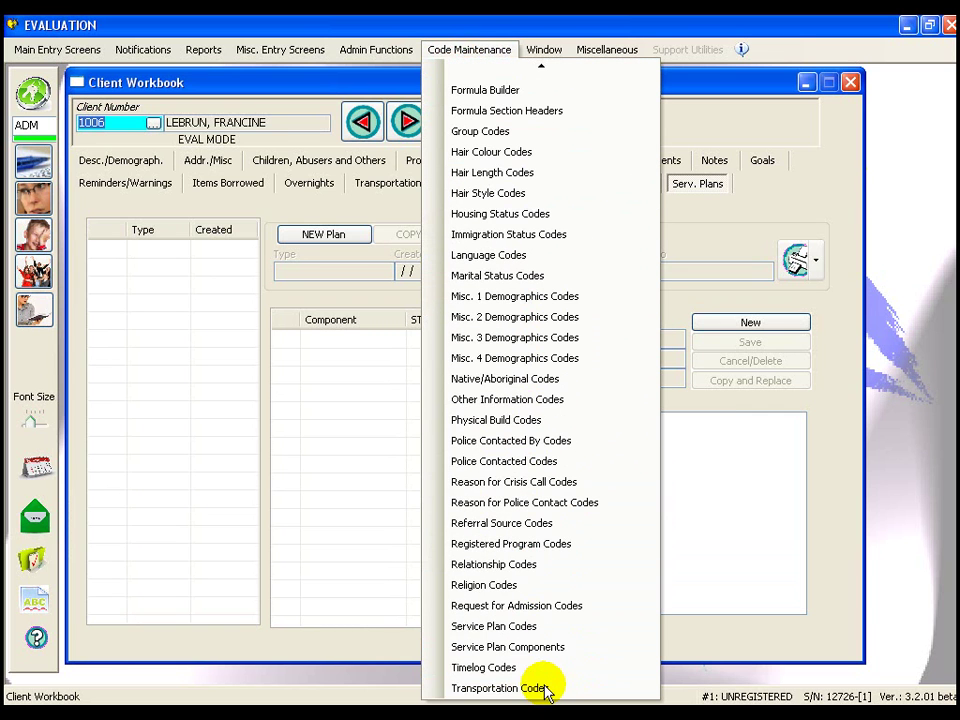
click(530, 650)
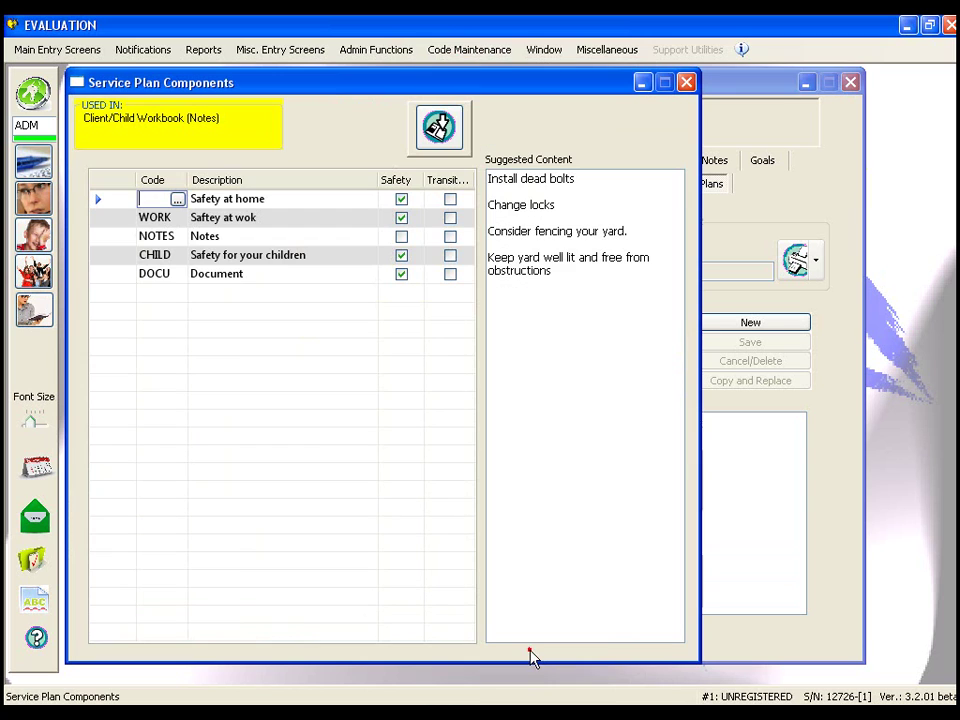
click(321, 198)
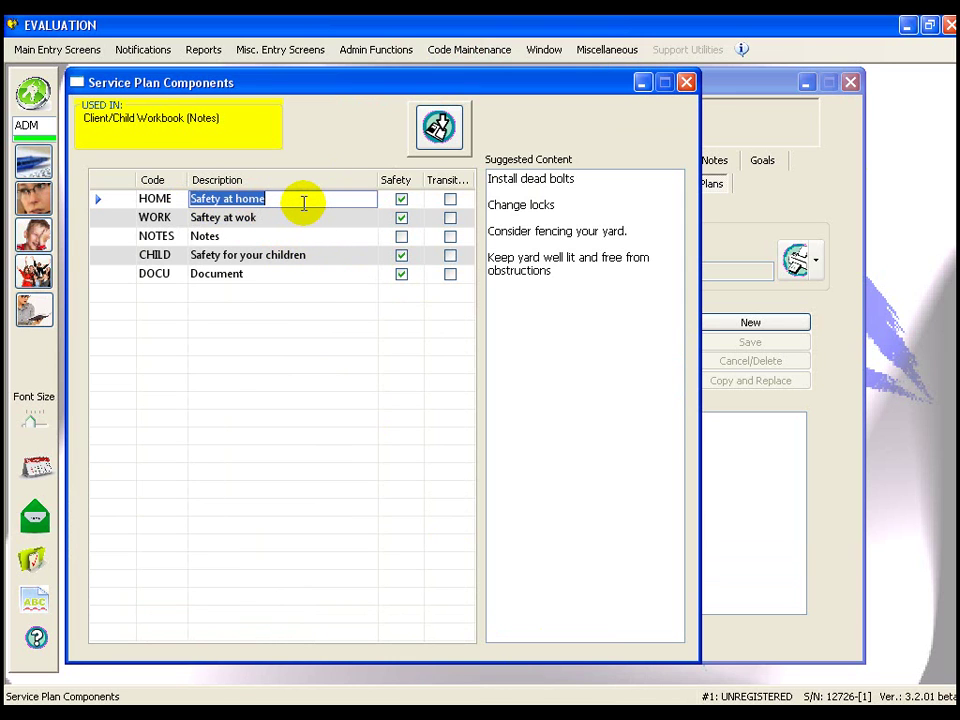
drag(491, 181, 606, 279)
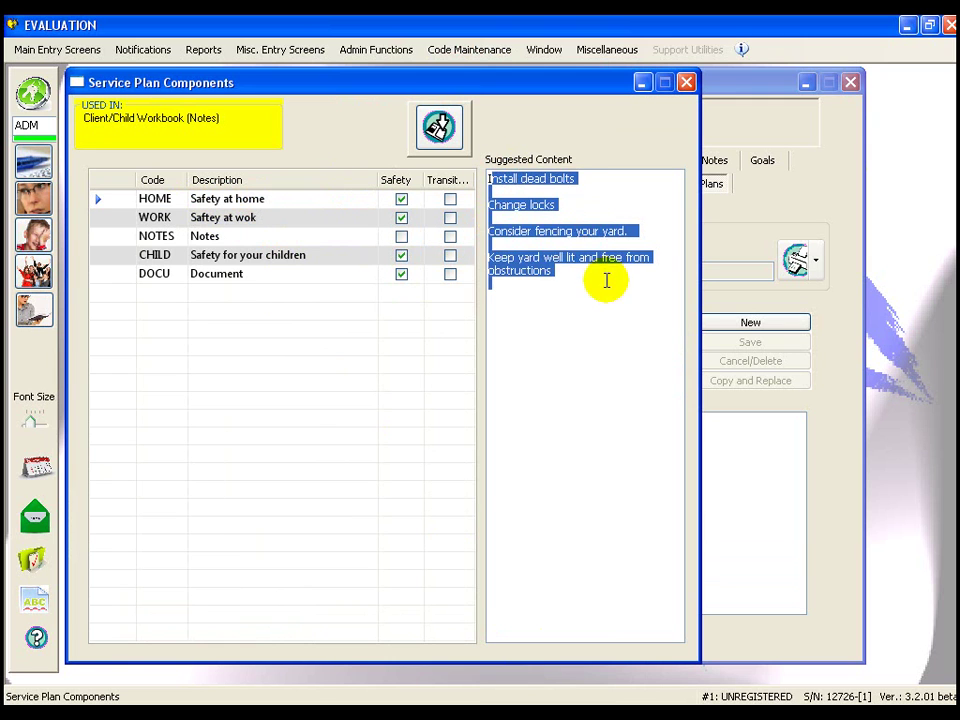
click(608, 336)
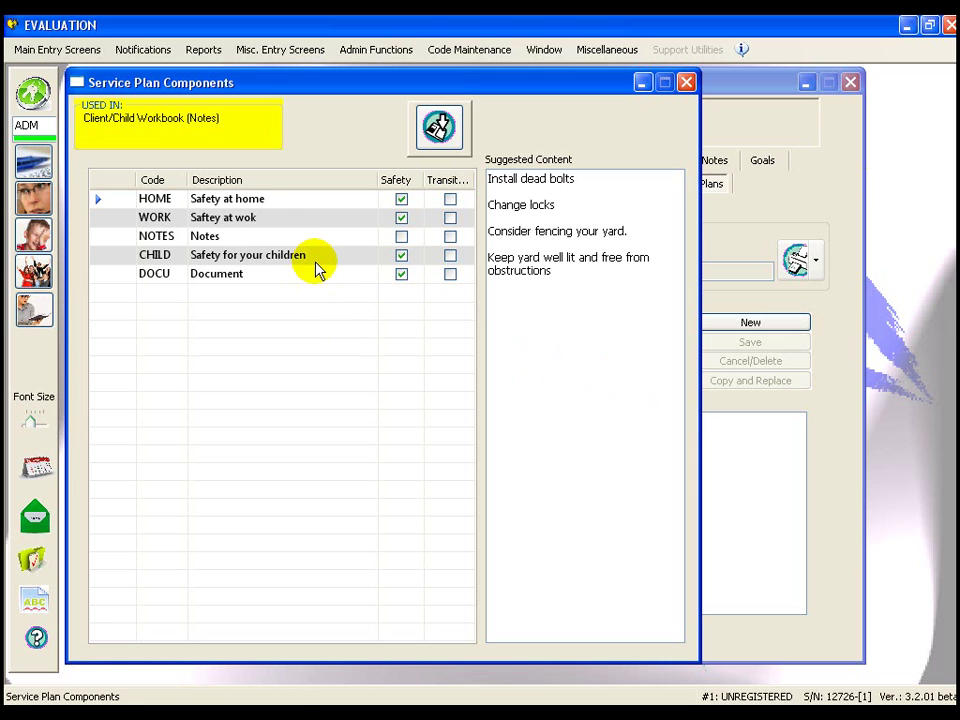
Step: Read the suggested content of the WORK, NOTES, CHILD and DOCU service plan components
click(265, 217)
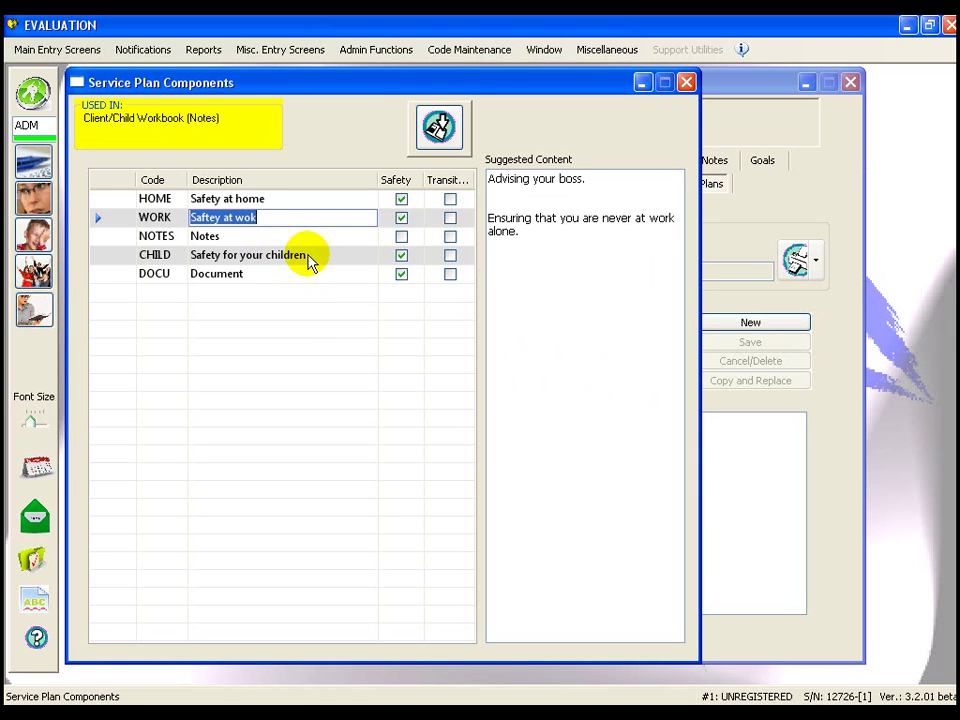
click(285, 237)
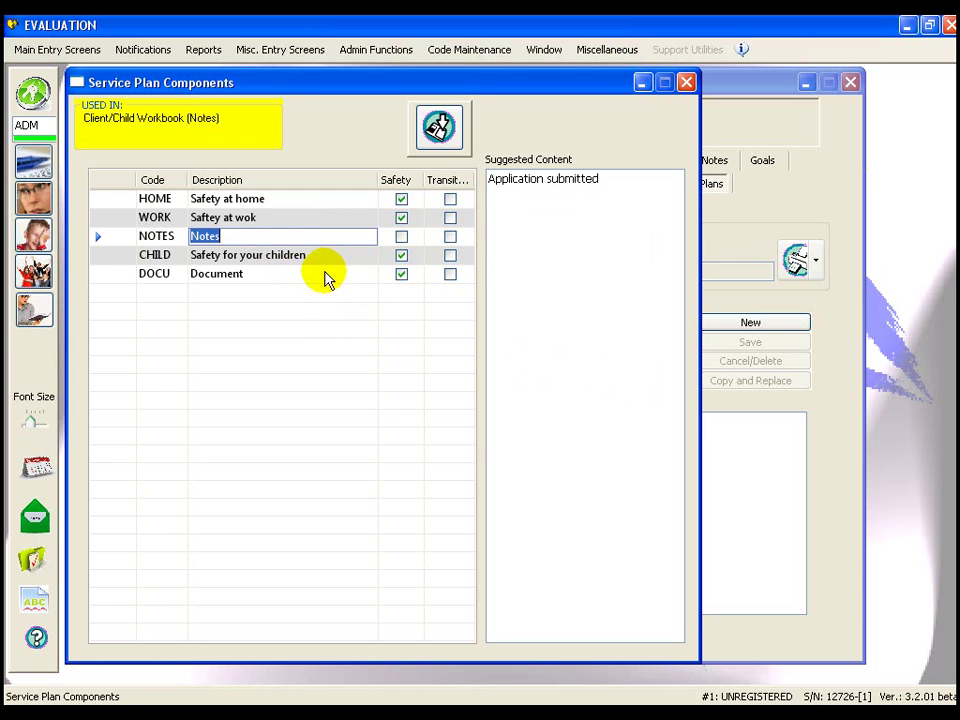
click(320, 257)
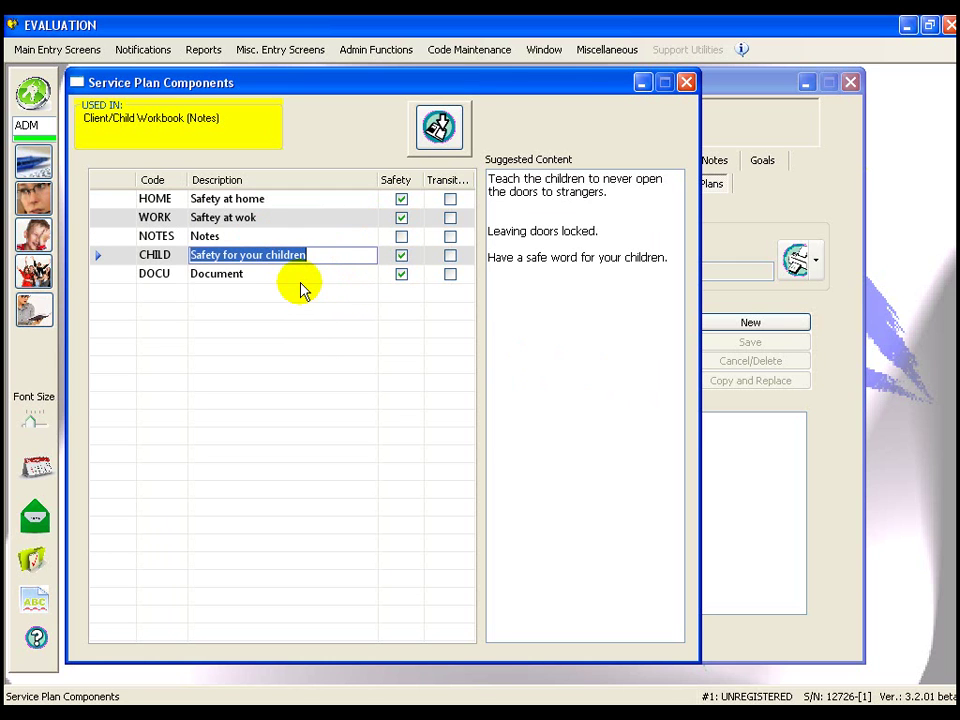
click(300, 274)
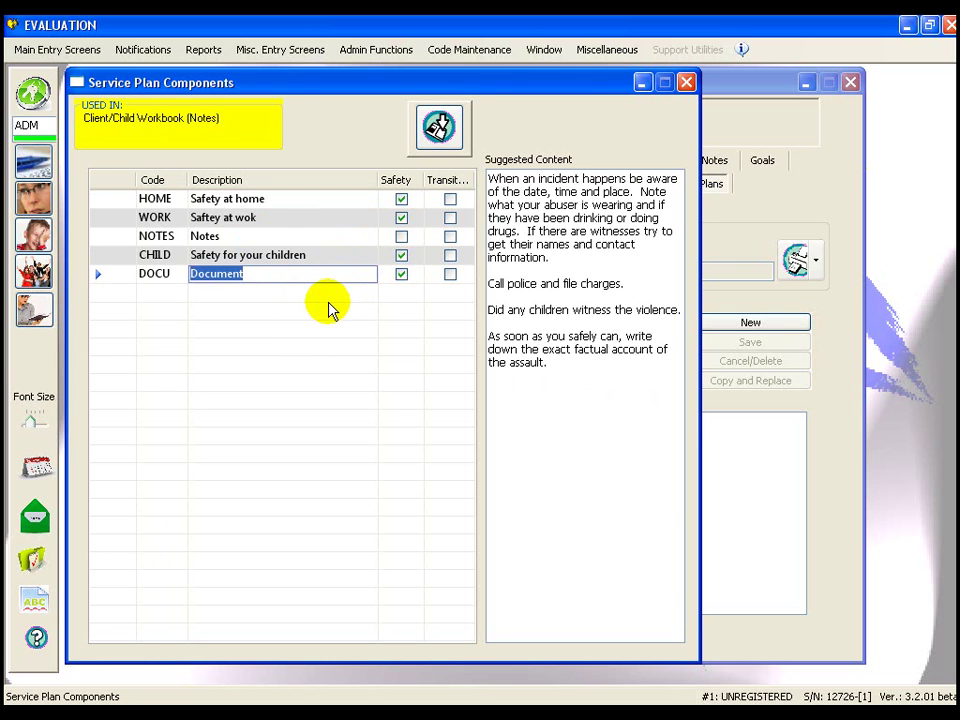
drag(503, 191, 628, 352)
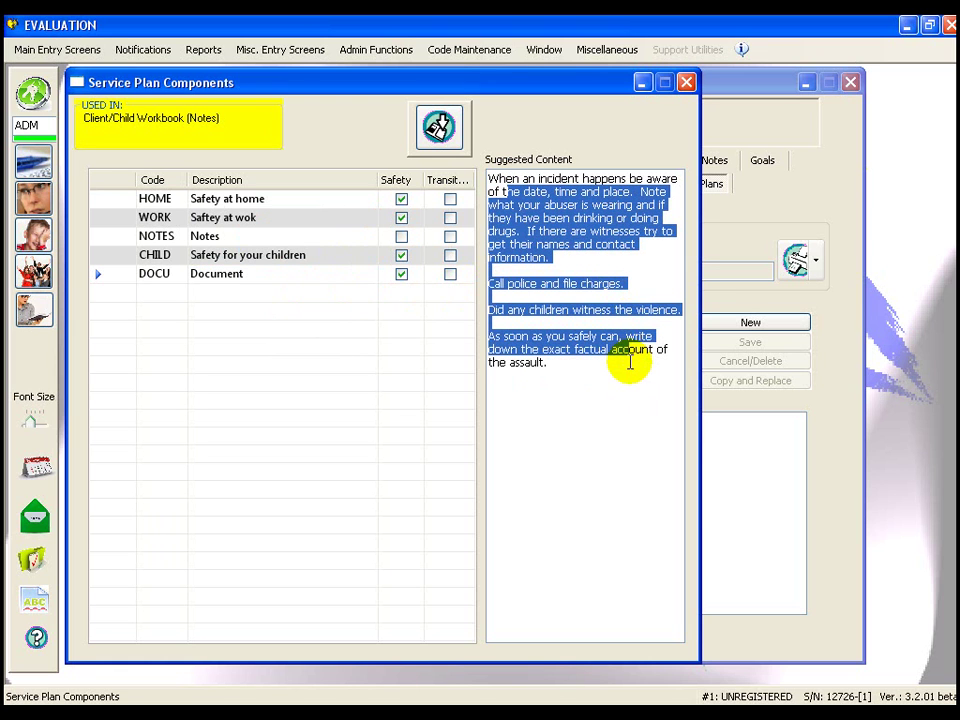
click(624, 478)
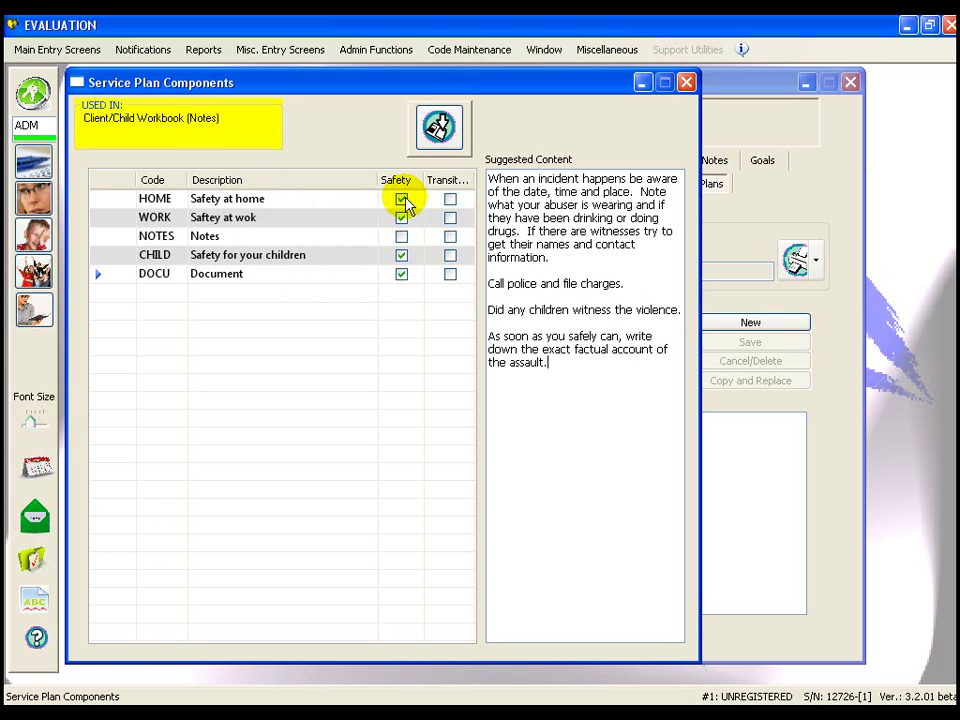
Step: Try the transition plan option on the DOCU component and close the components list, abandoning the changes
click(450, 274)
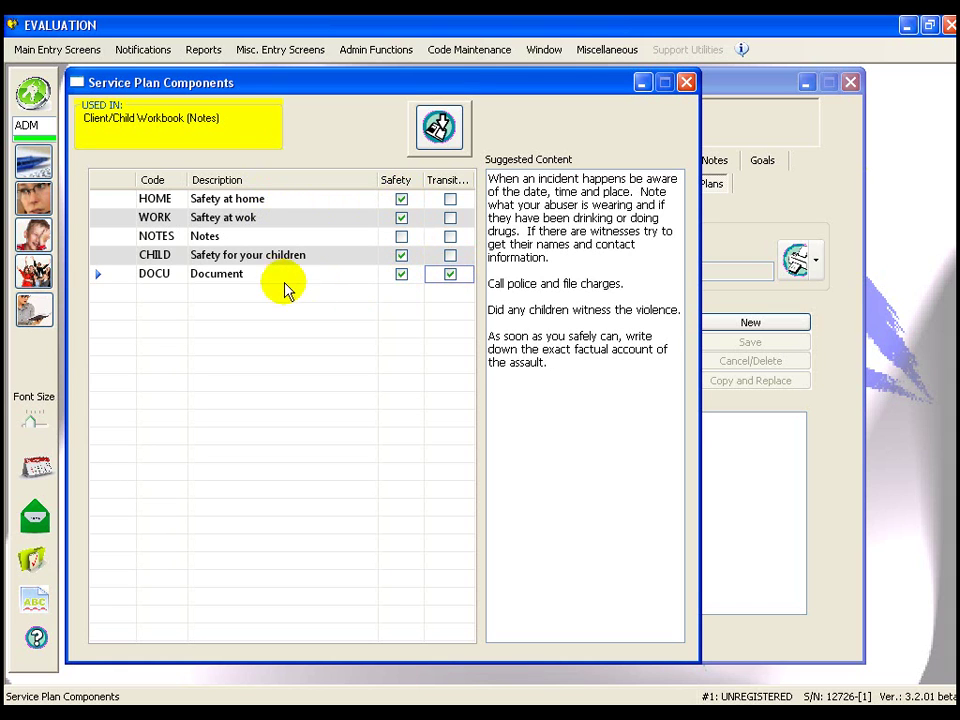
click(450, 274)
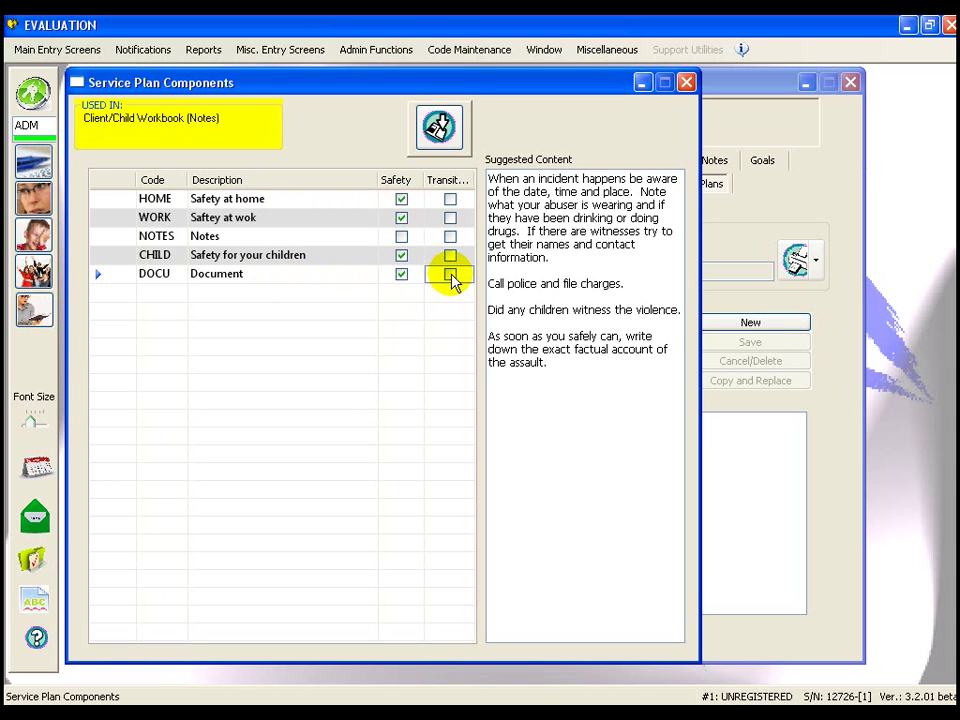
click(450, 274)
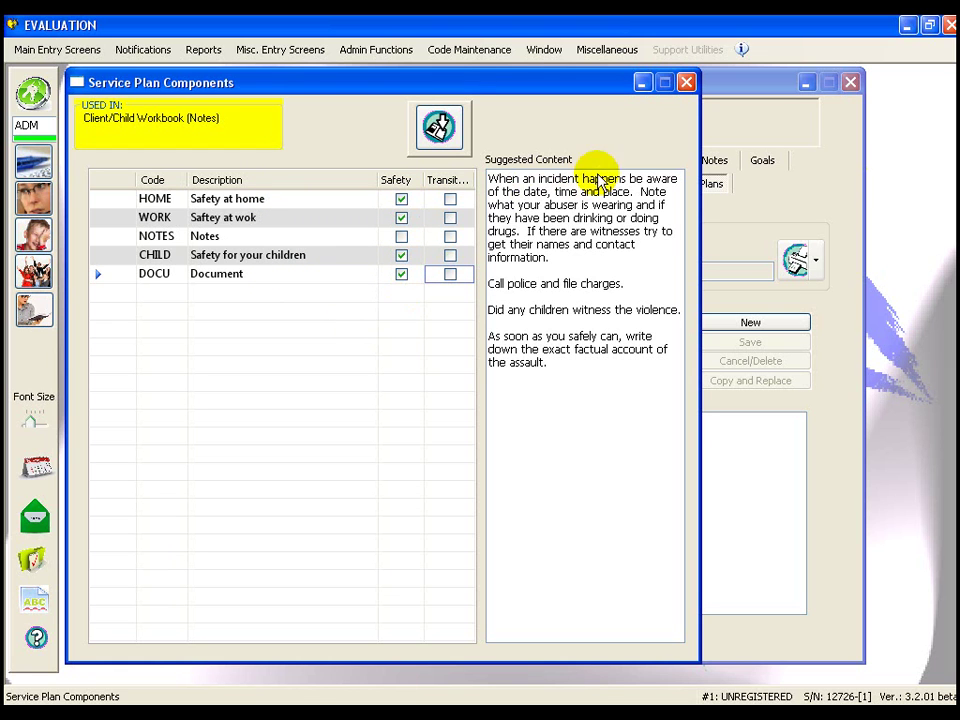
click(686, 82)
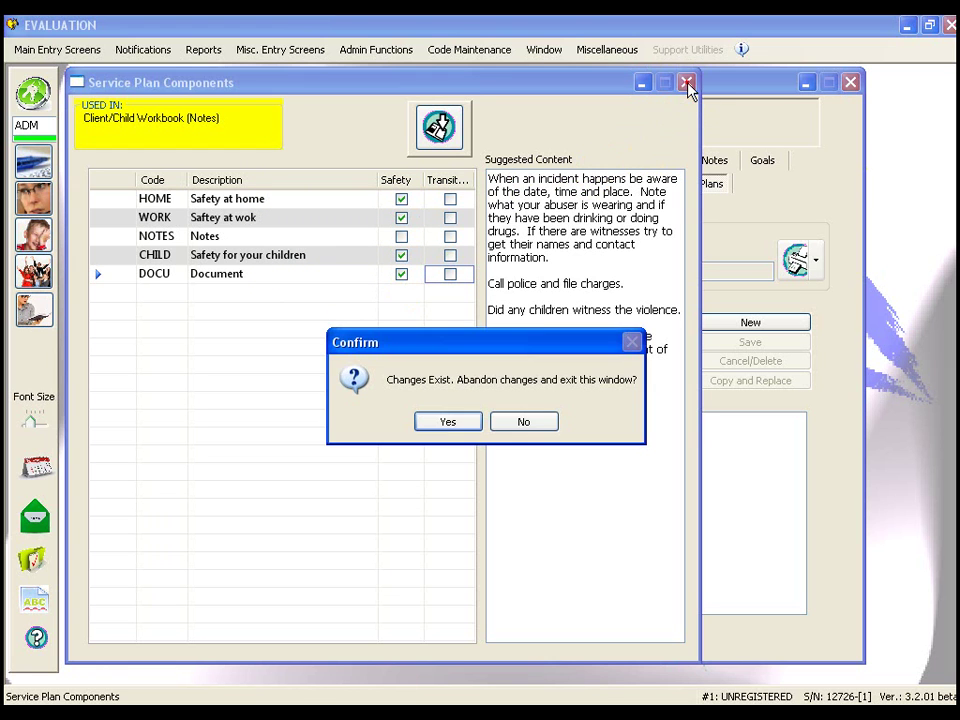
click(453, 424)
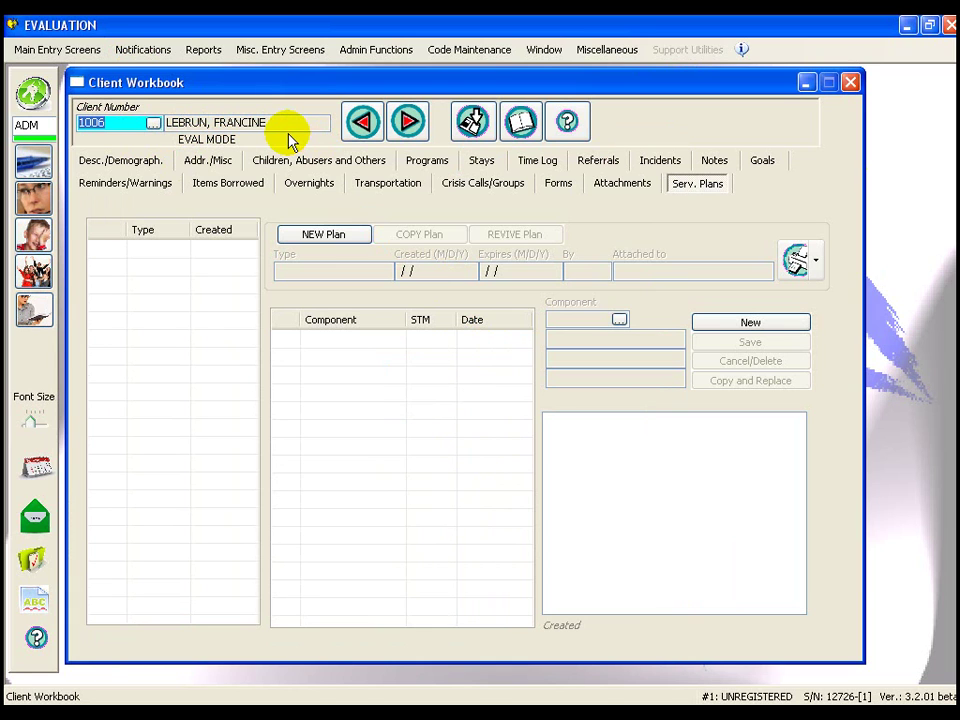
click(333, 237)
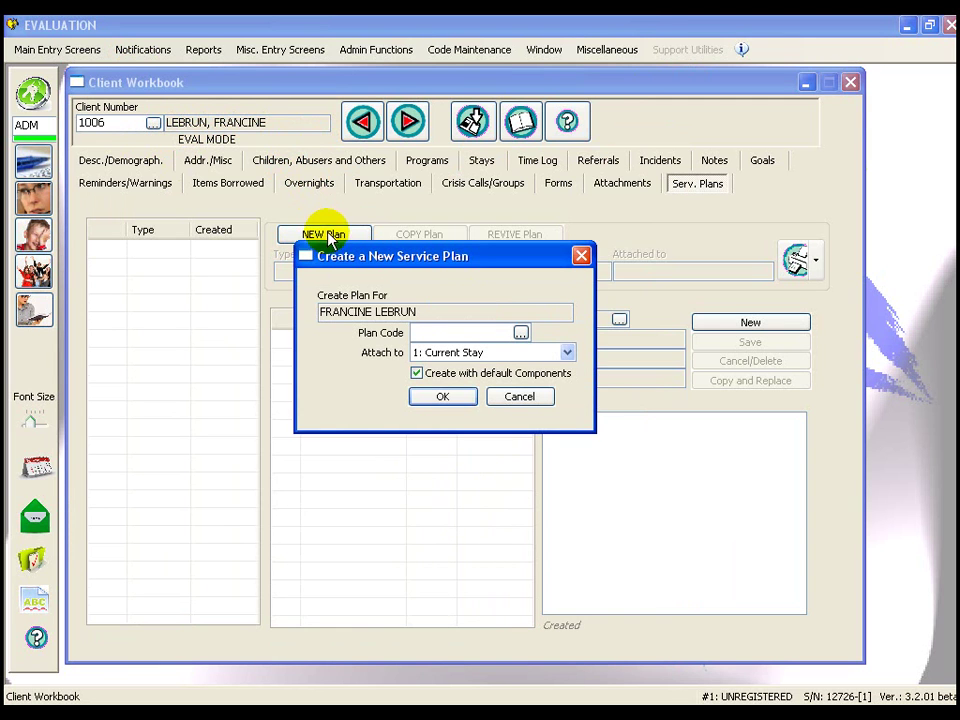
click(520, 333)
click(520, 333)
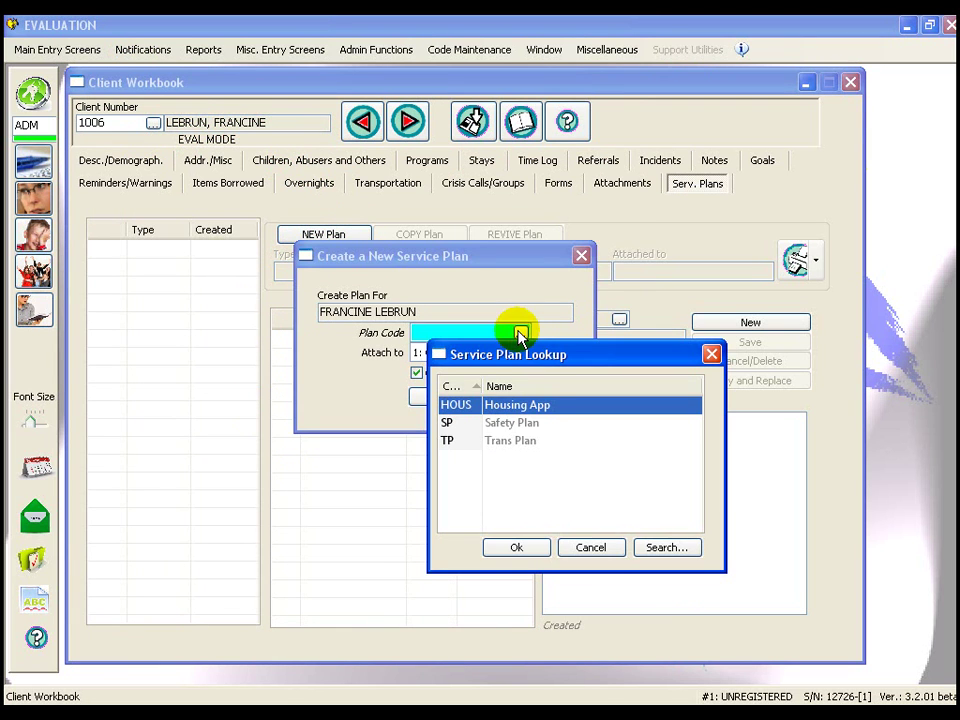
click(591, 545)
click(540, 393)
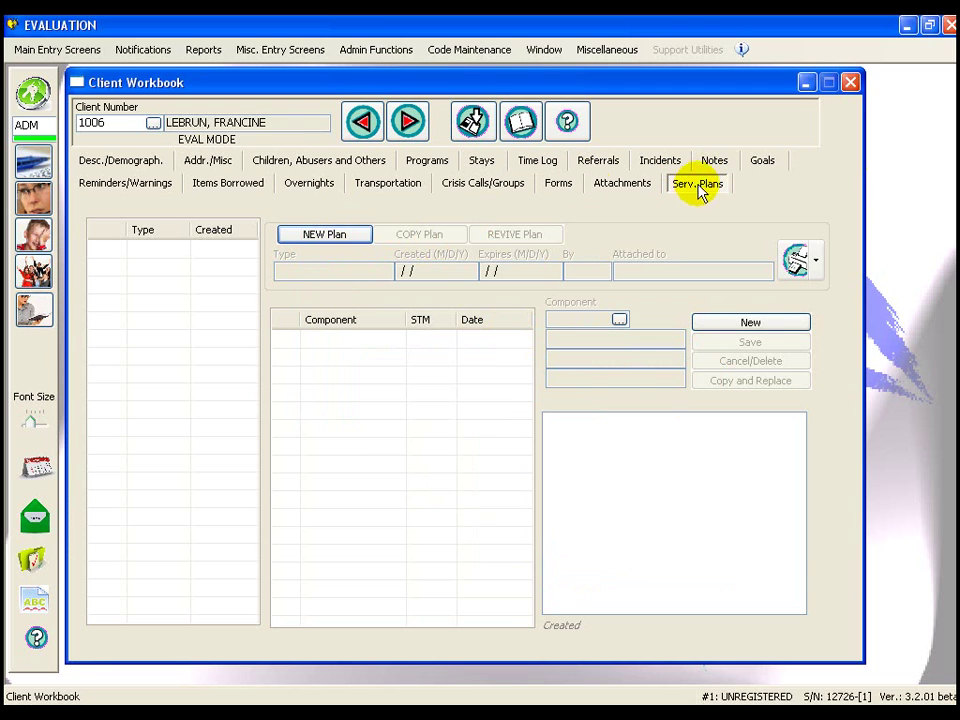
Step: Start a new service plan for the client and choose the Safety Plan code SP
click(323, 238)
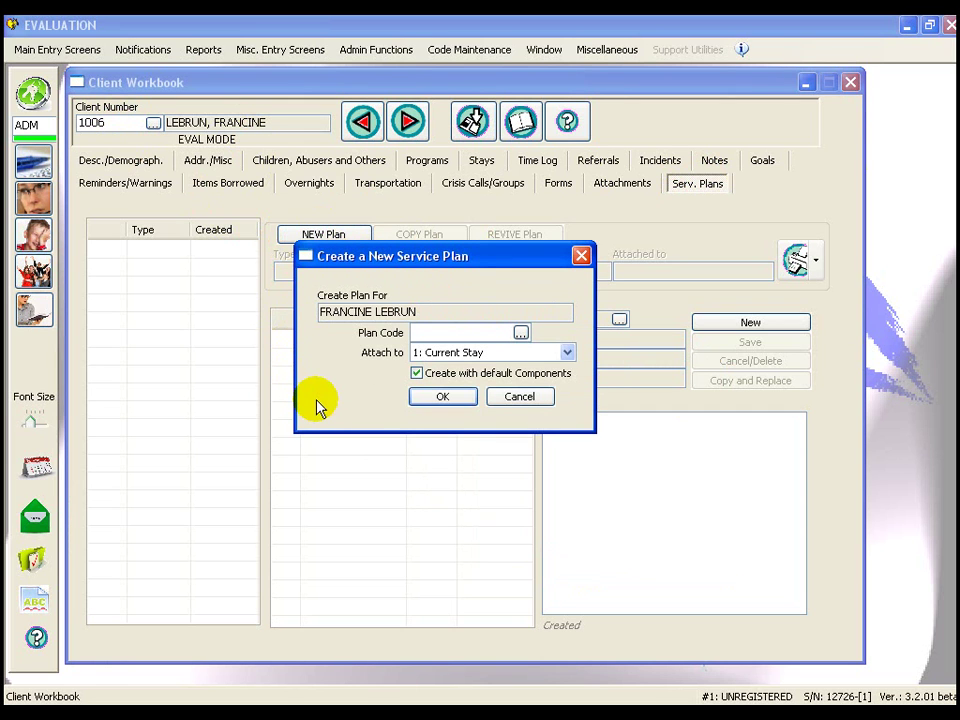
click(520, 333)
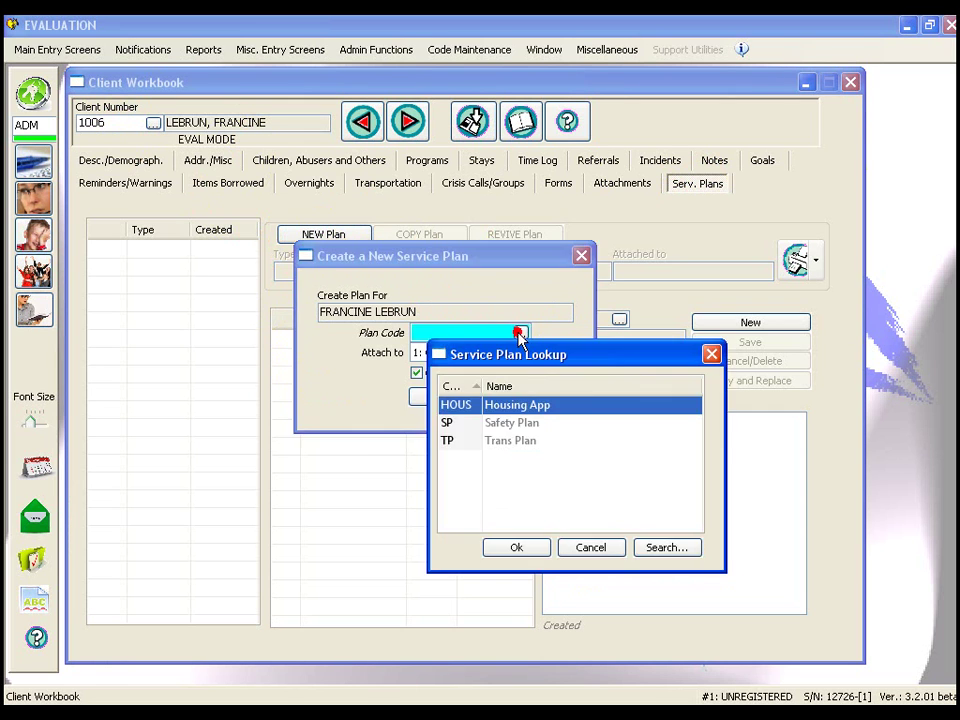
click(447, 423)
click(452, 441)
click(453, 425)
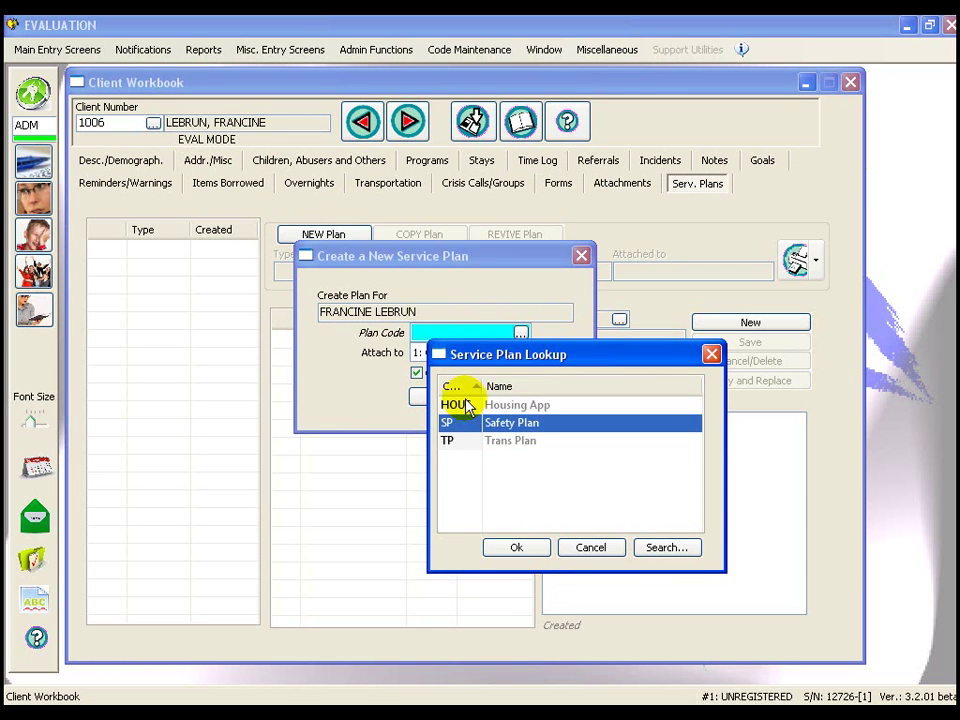
click(466, 406)
click(469, 424)
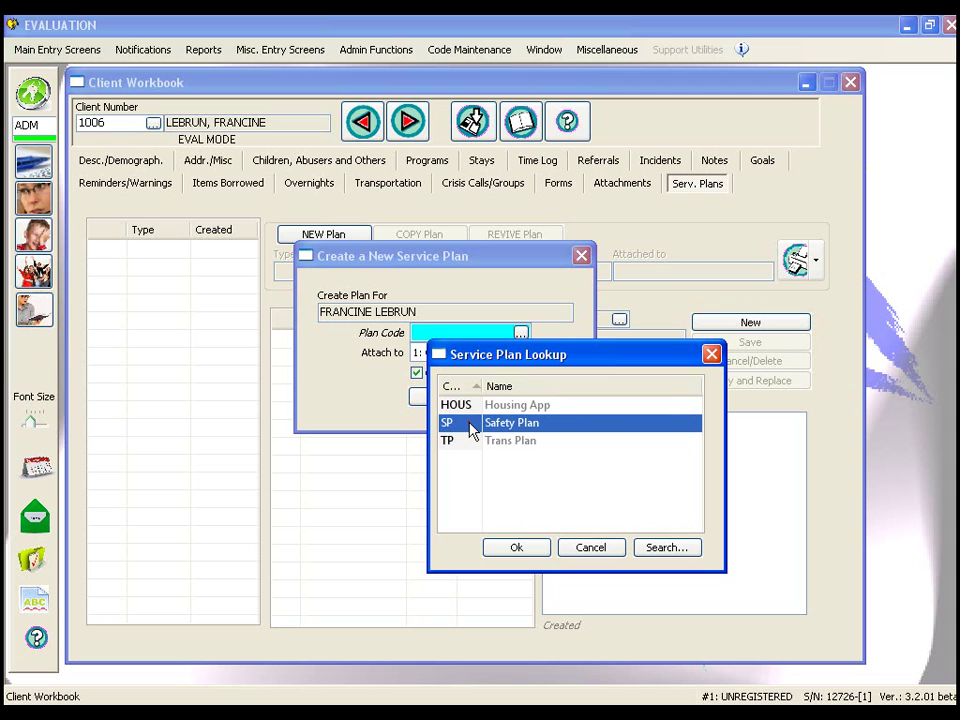
click(535, 498)
click(528, 548)
Step: Attach the safety plan to the current stay and create it with the default components
click(500, 353)
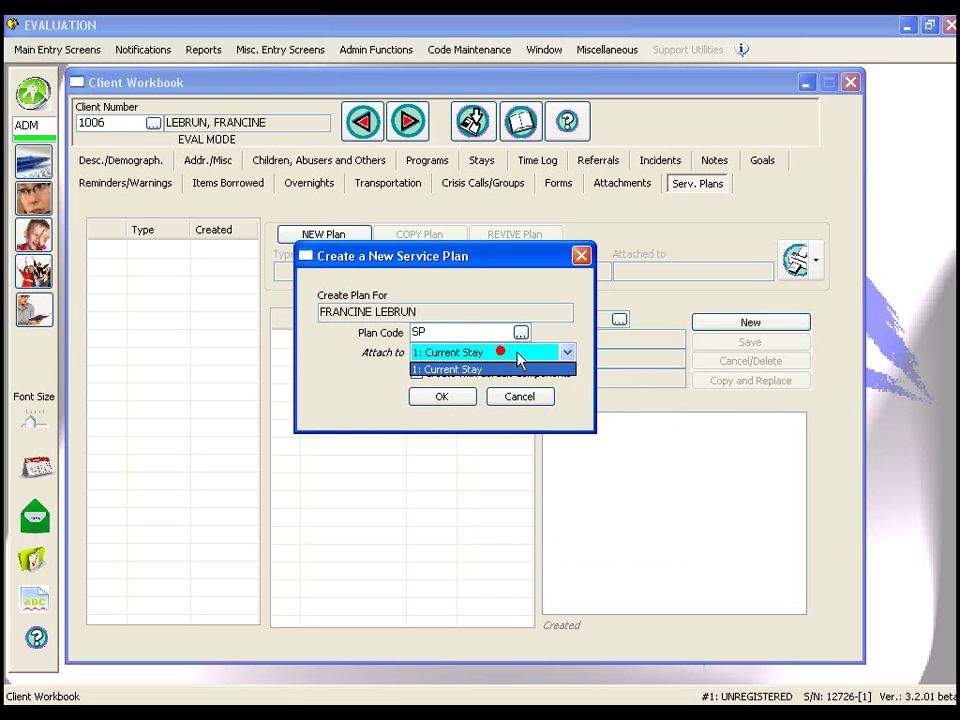
click(548, 355)
click(563, 353)
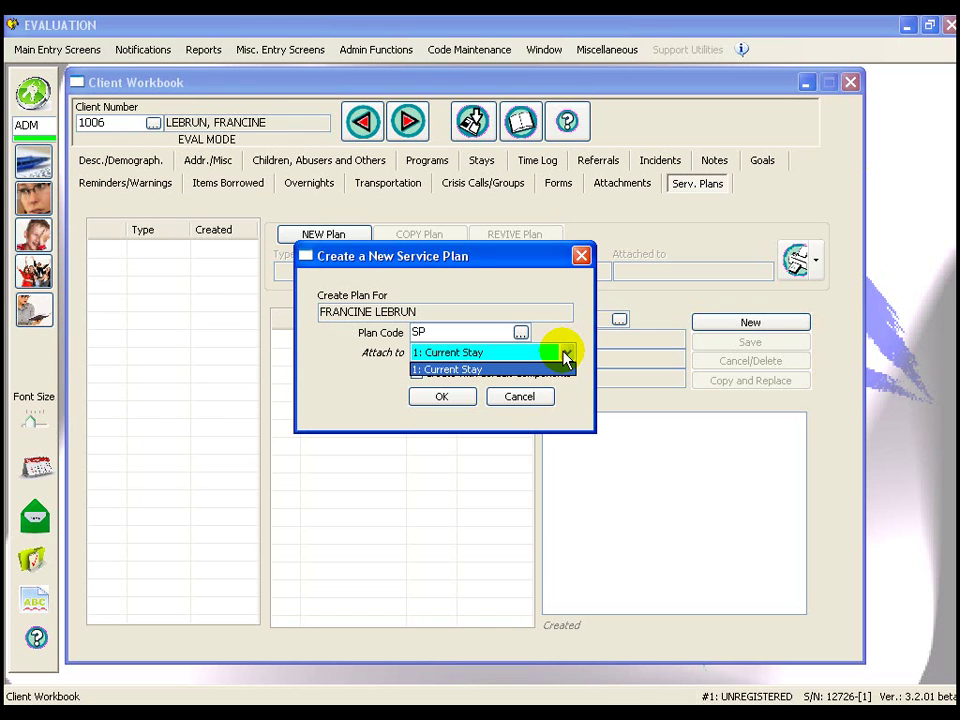
click(562, 356)
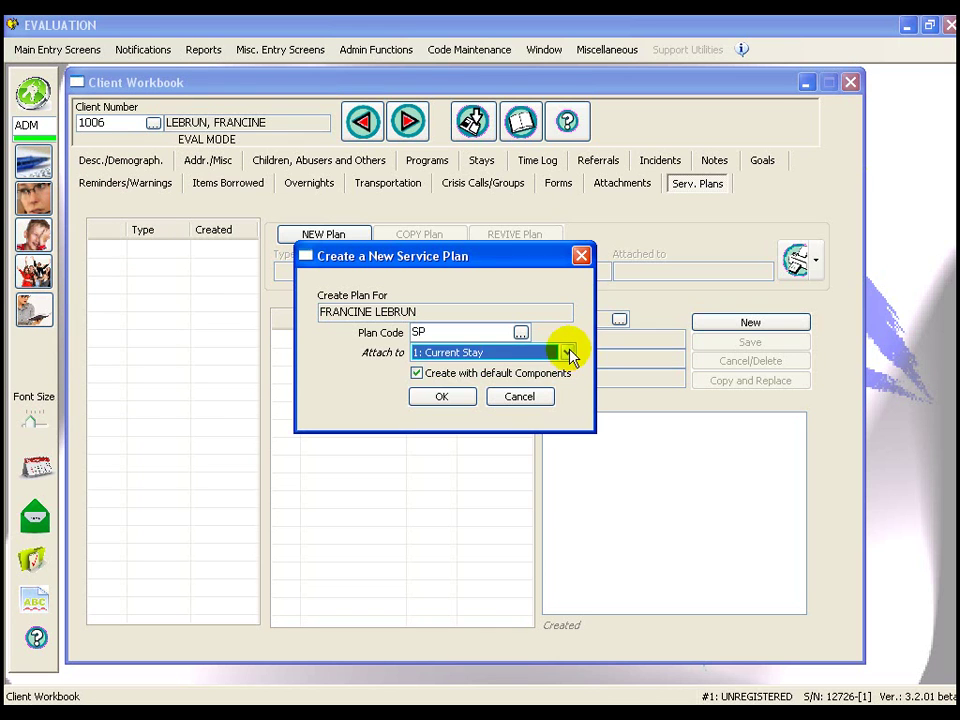
click(565, 354)
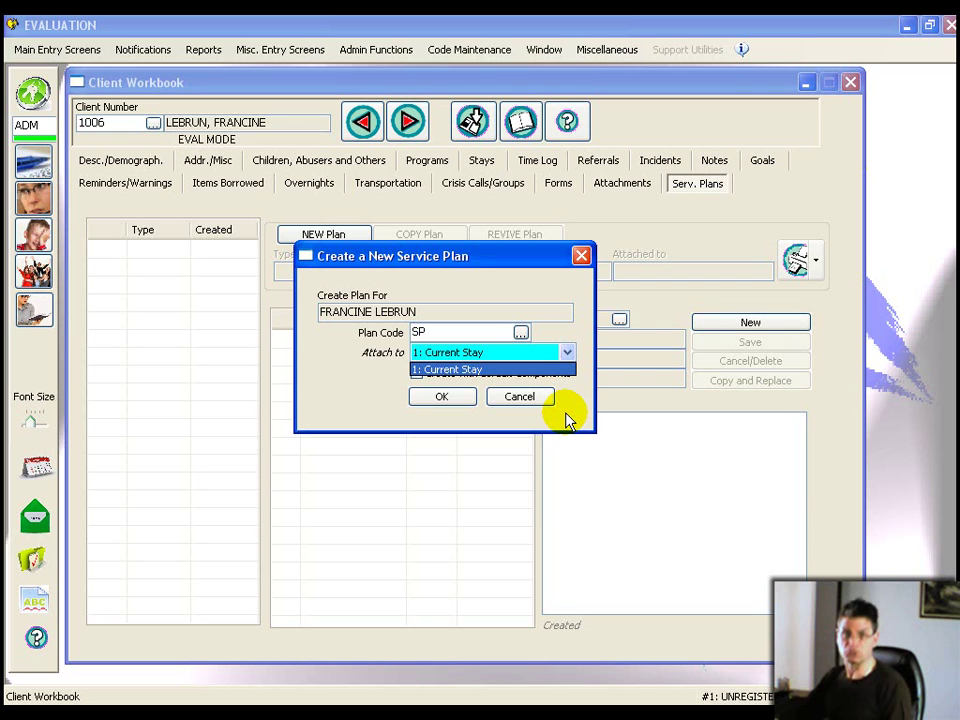
click(457, 392)
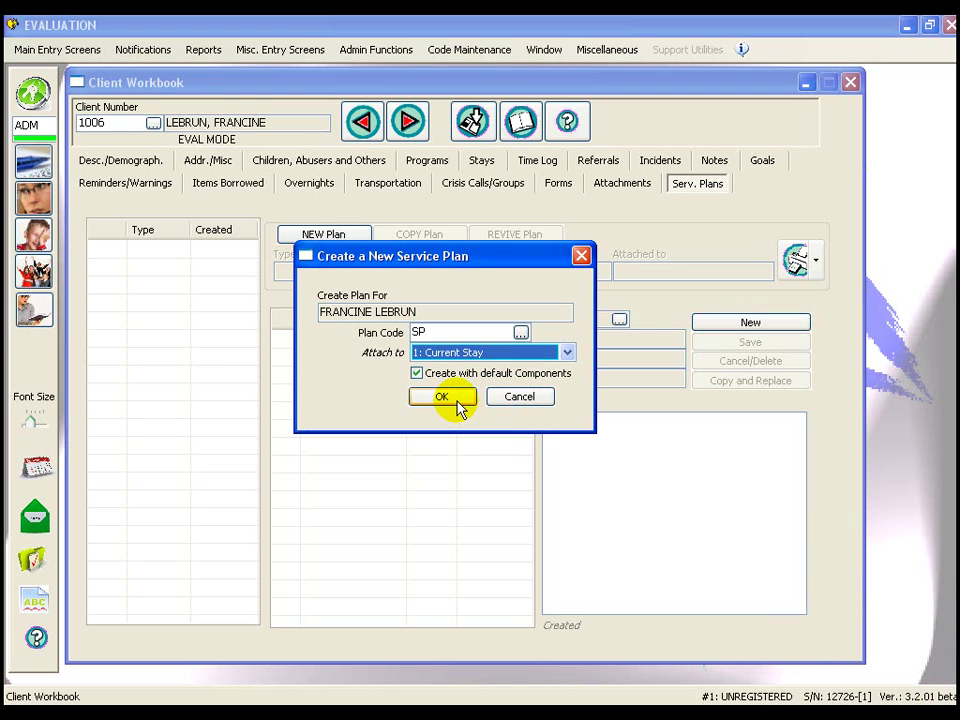
click(456, 400)
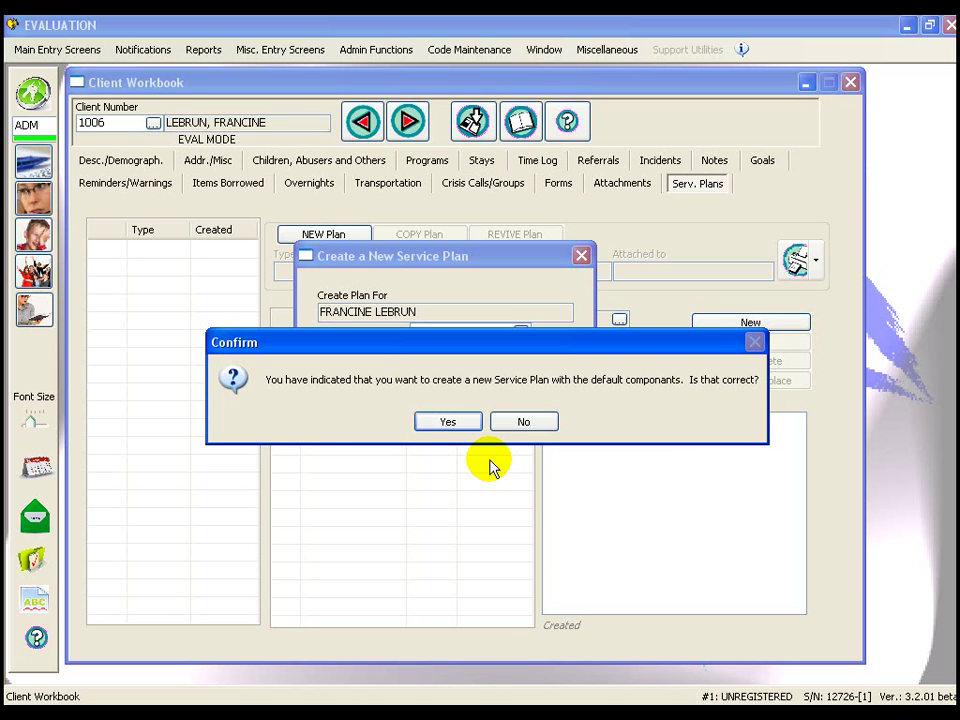
click(450, 422)
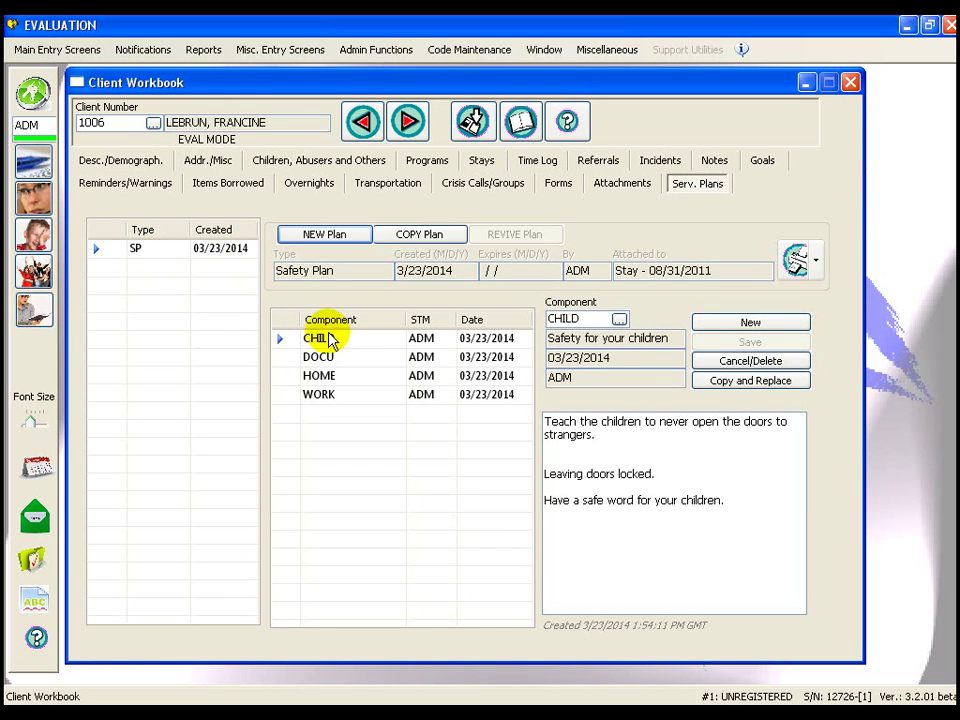
Step: Review the default text of the CHILD, DOCU, HOME and WORK components in the new safety plan
click(352, 343)
click(358, 362)
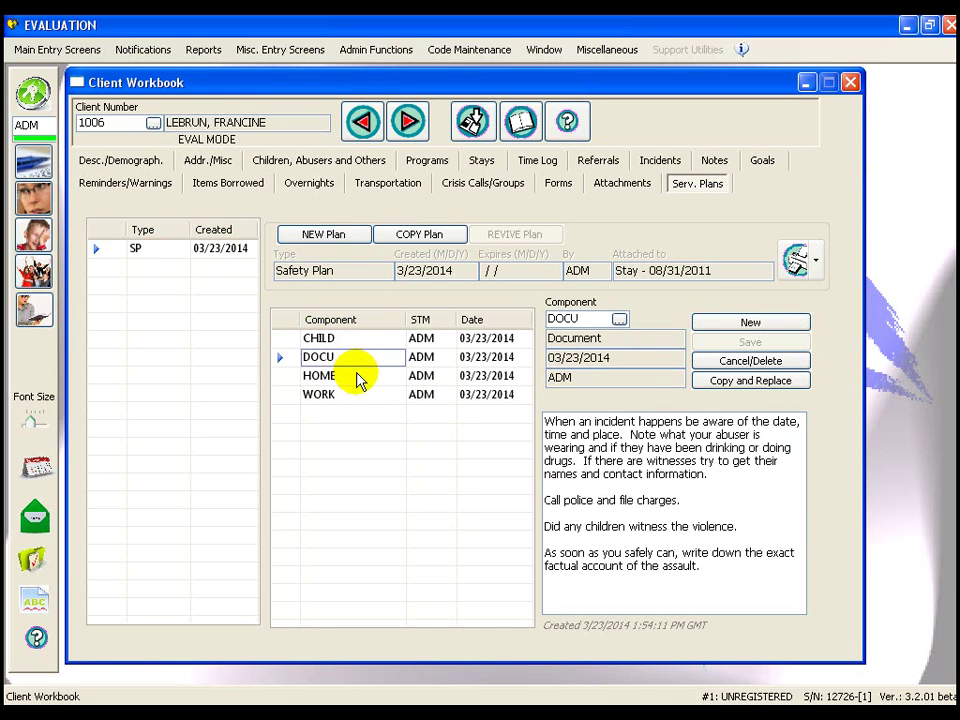
click(356, 374)
click(358, 395)
click(358, 377)
click(356, 358)
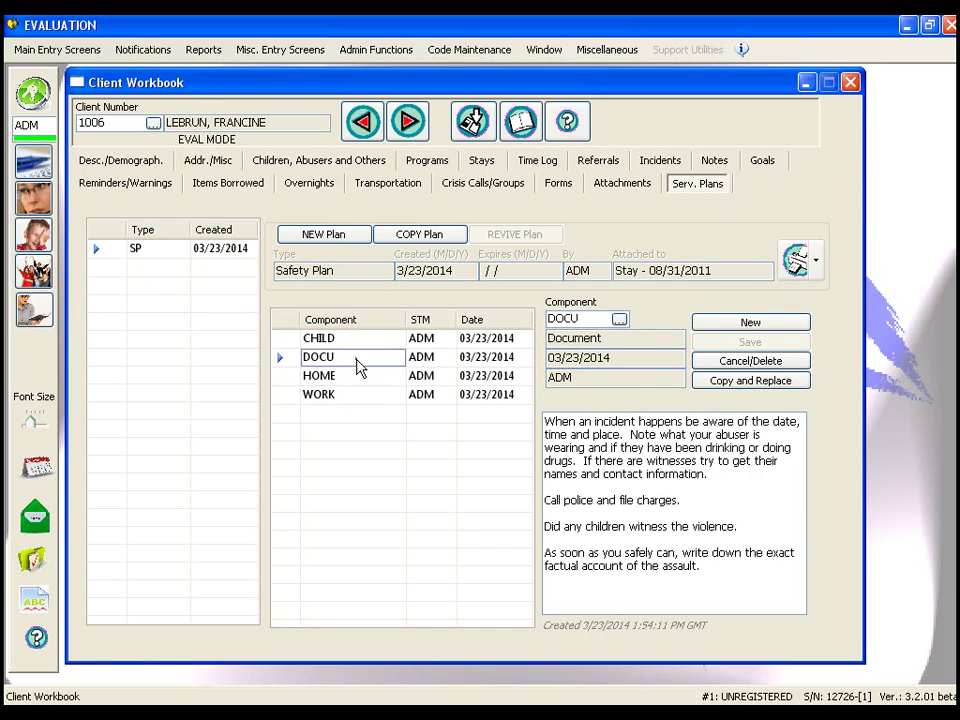
click(358, 339)
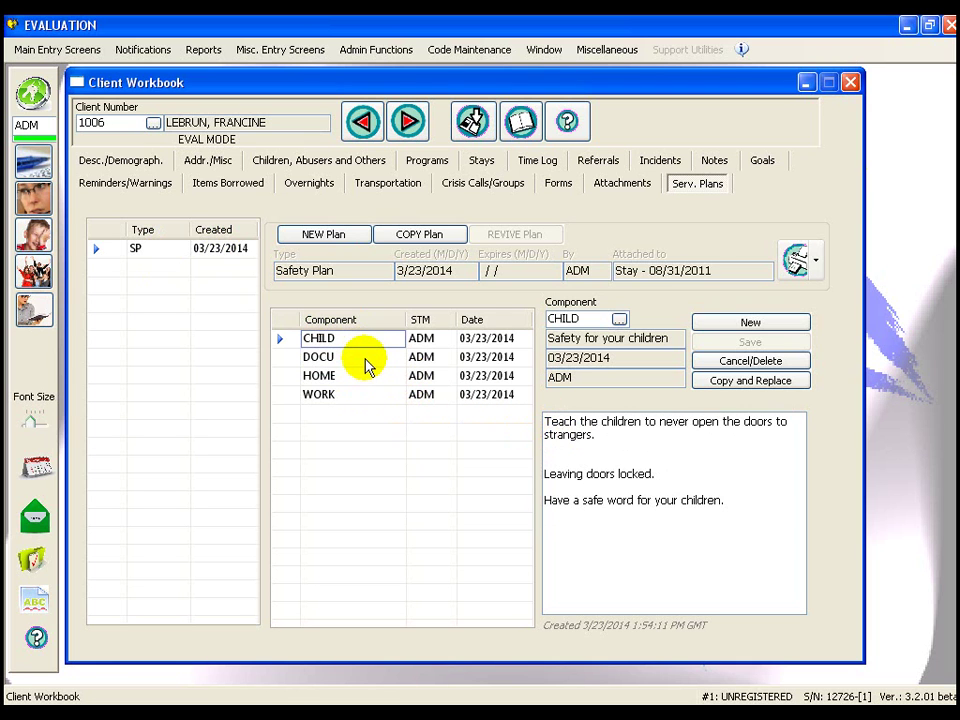
click(365, 360)
click(360, 376)
Step: Add "Be sure that you have a parking spot that is close to the door and in a well lit and safe area" to the WORK component
click(364, 395)
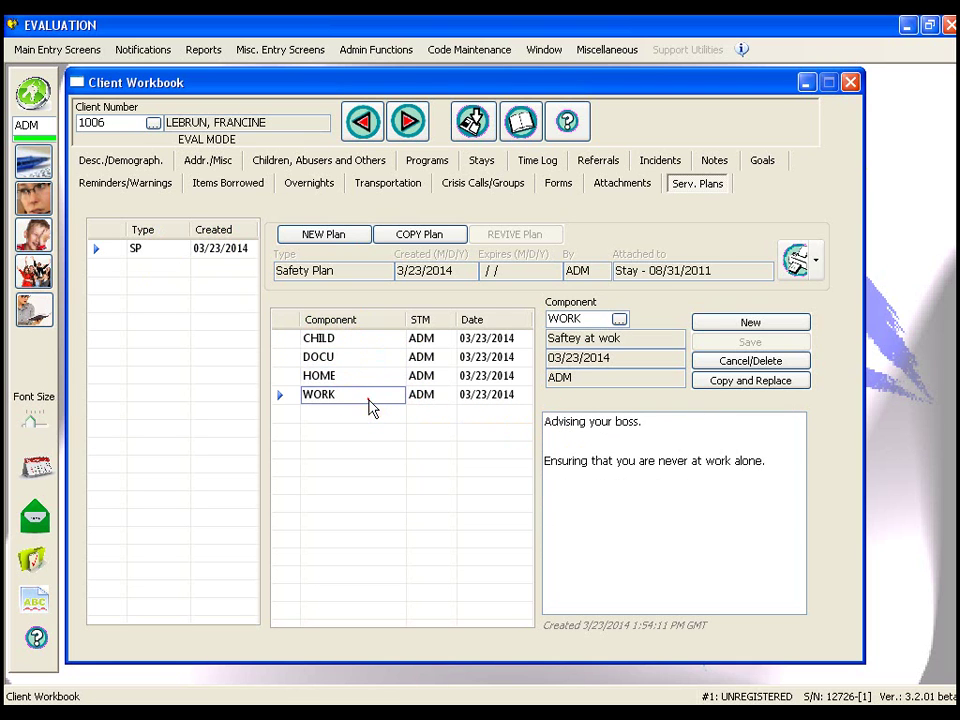
click(787, 461)
key(Return)
key(Return)
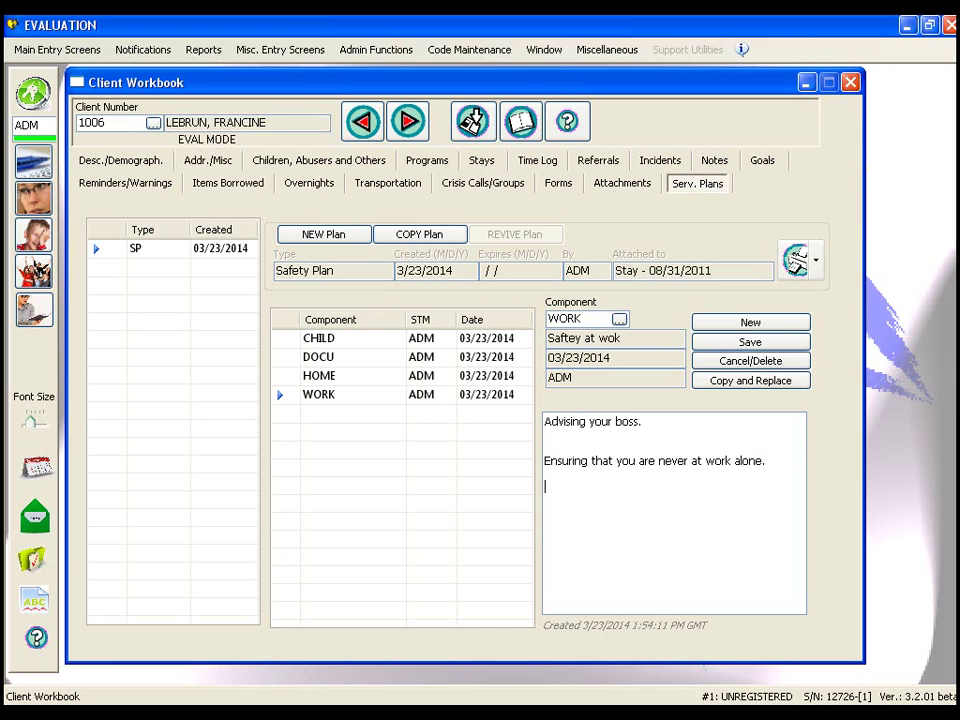
text(Be sure that you hav)
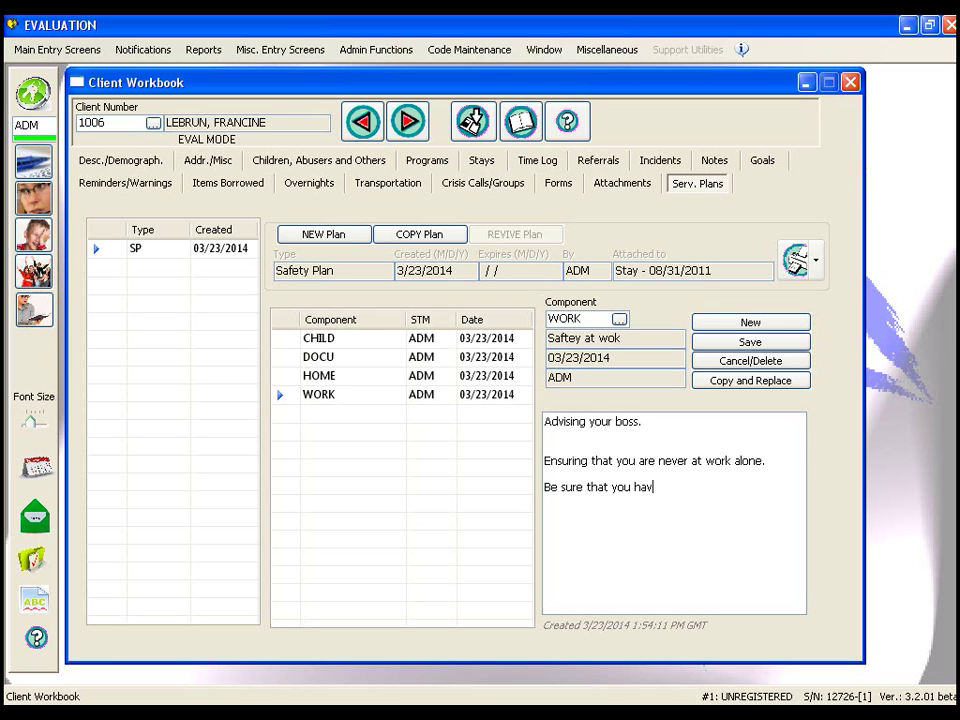
text(e a parking spot that)
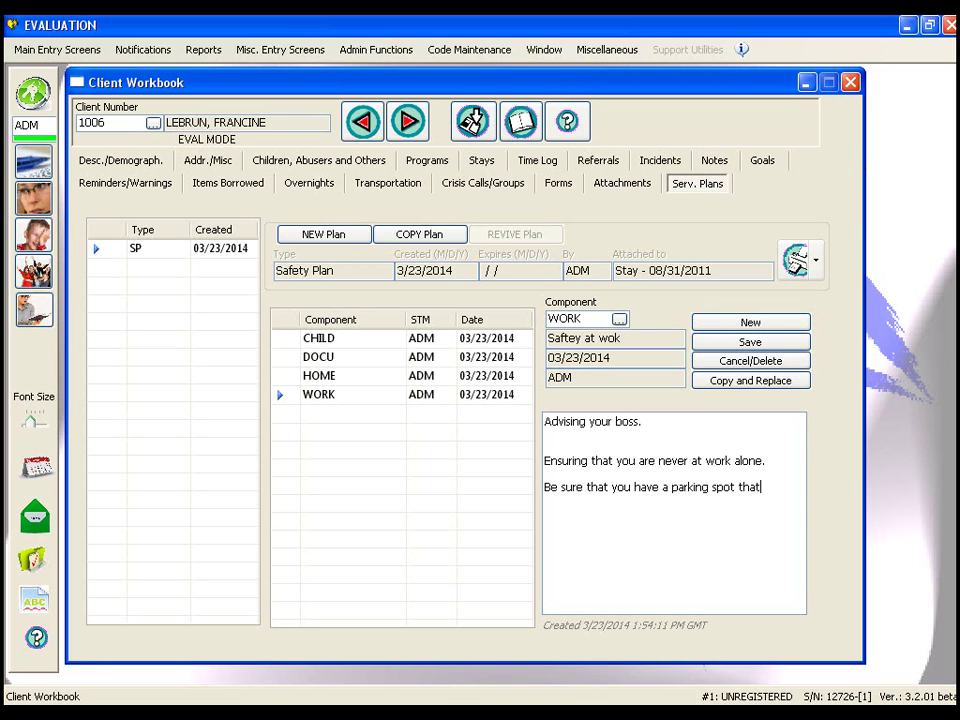
text( is close th)
key(BackSpace)
text(o the door)
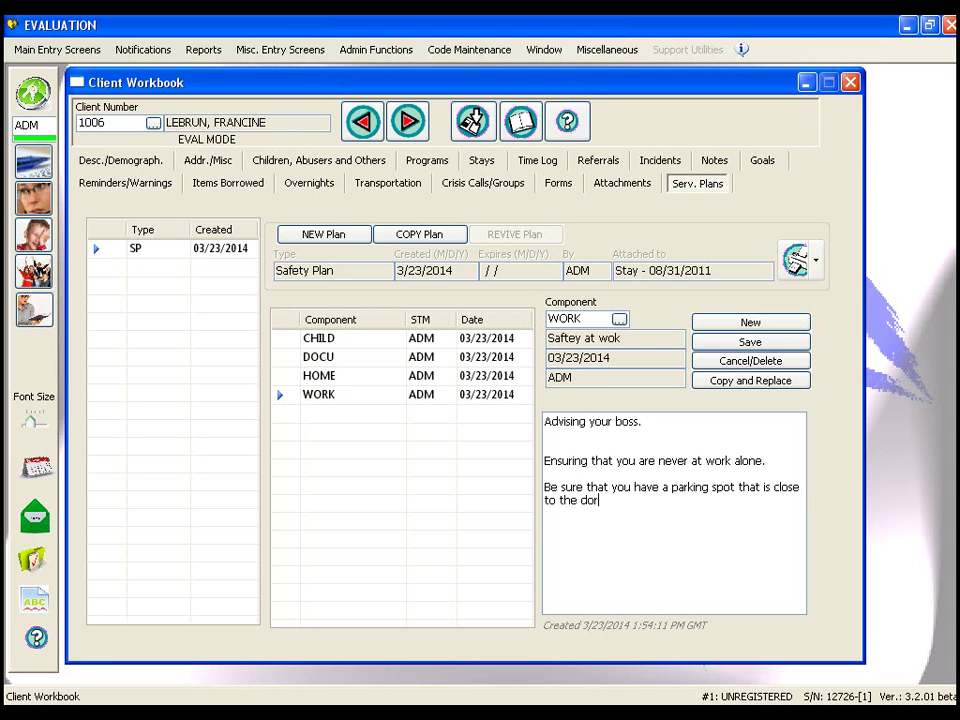
text( and in a well lit a)
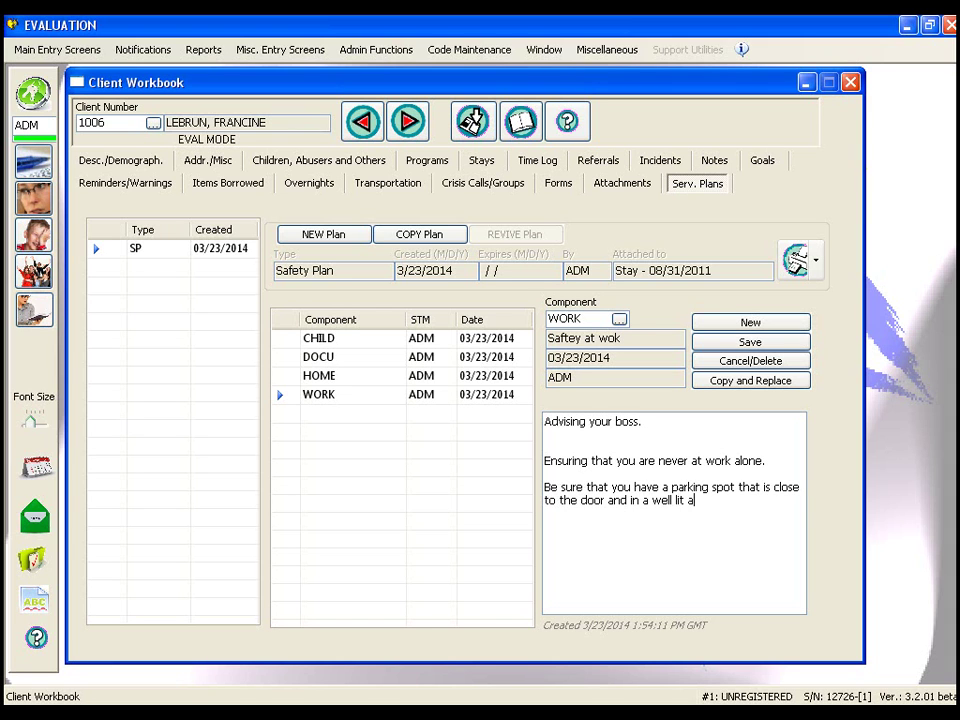
text(nd safe area)
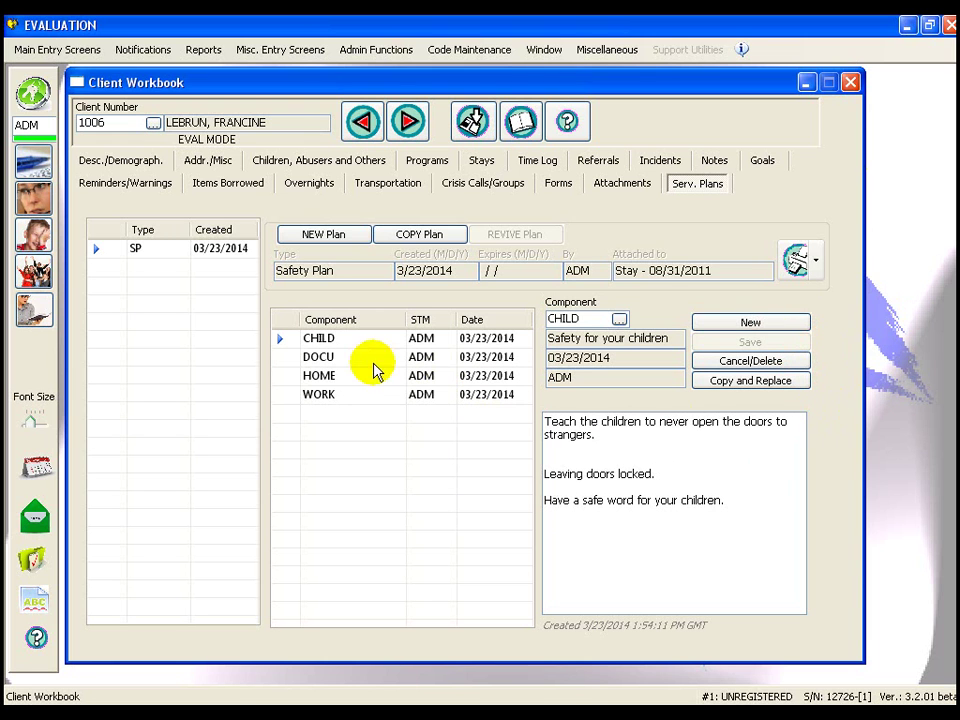
Step: Check the text of the DOCU and HOME components and the edited WORK component
click(316, 356)
click(347, 378)
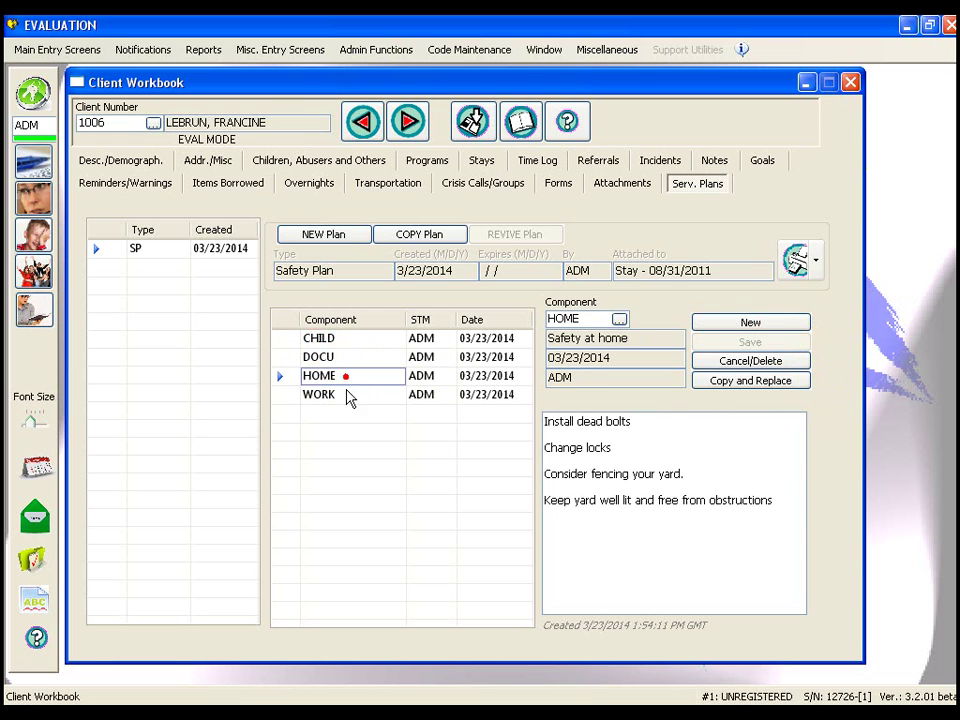
click(347, 393)
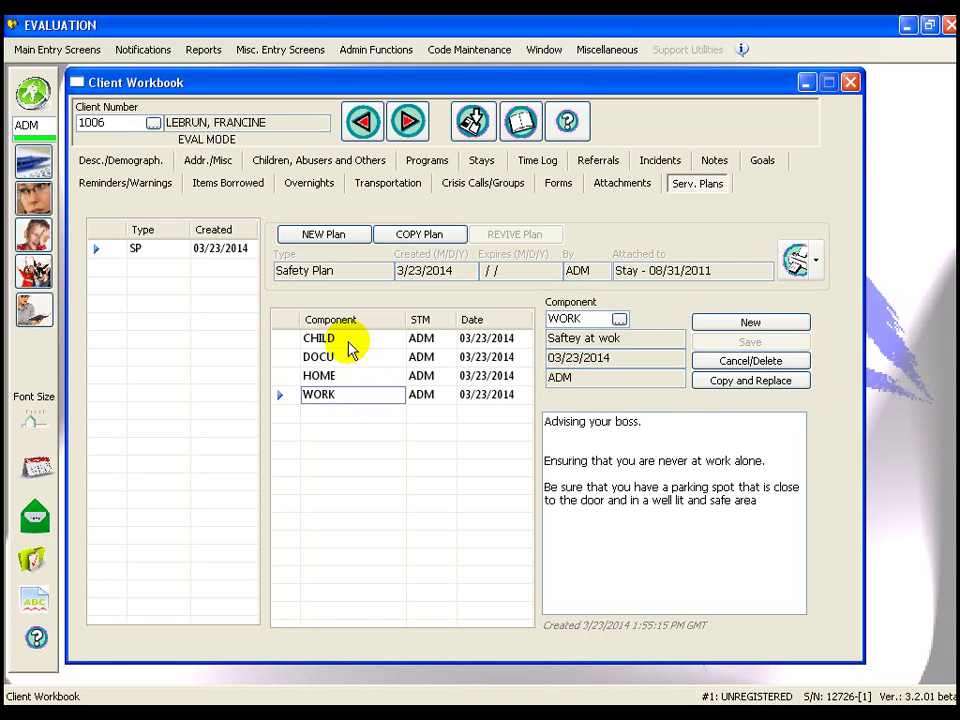
Step: Delete the CHILD component from the safety plan and confirm the deletion
click(347, 340)
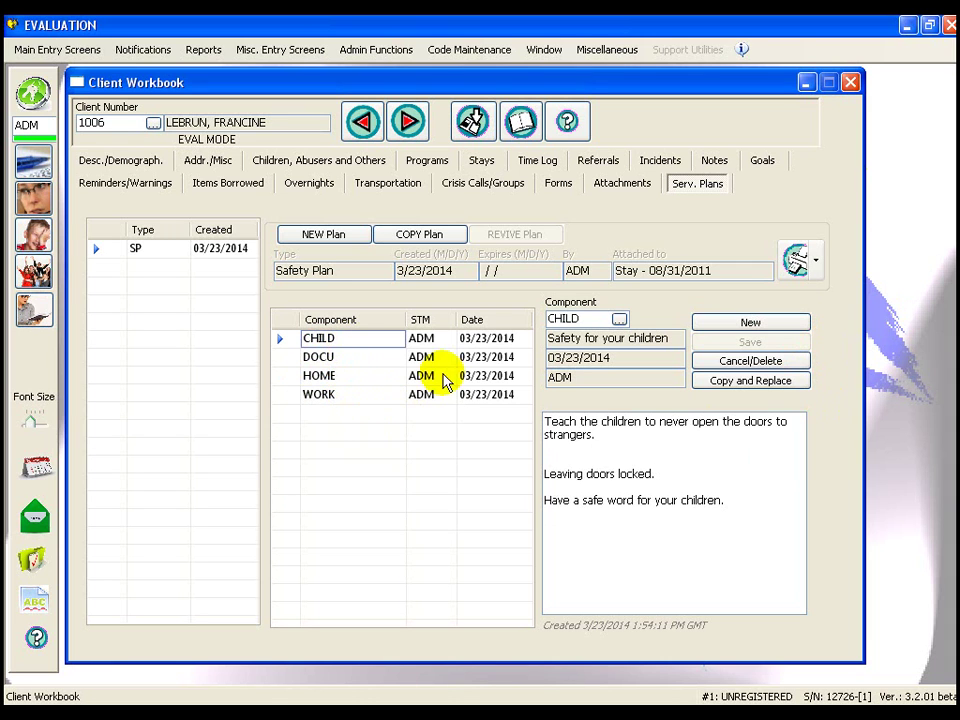
click(731, 362)
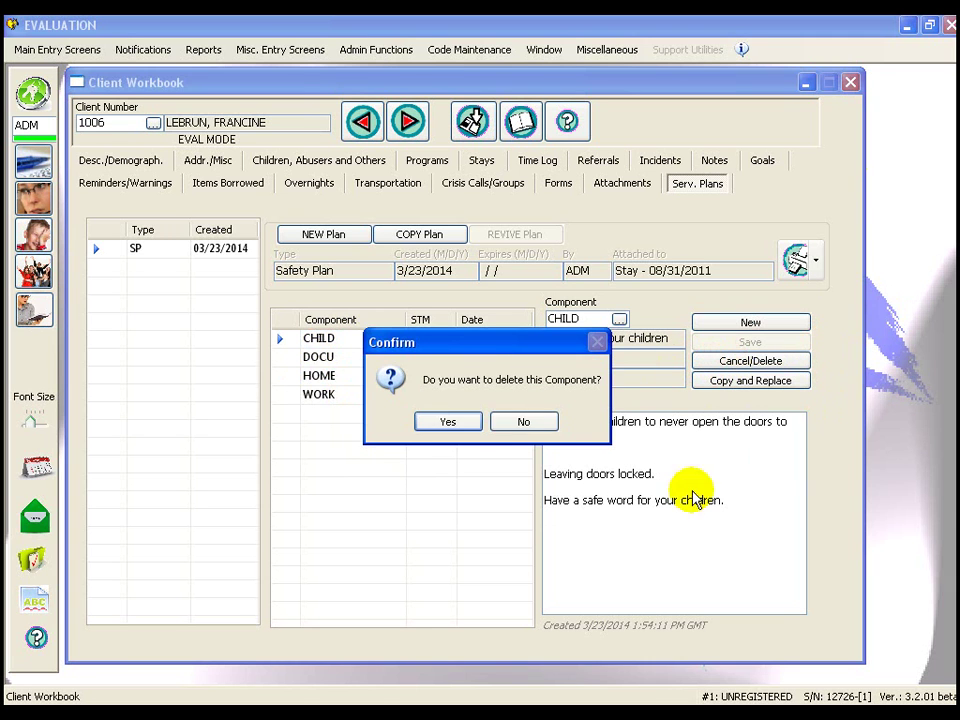
click(441, 423)
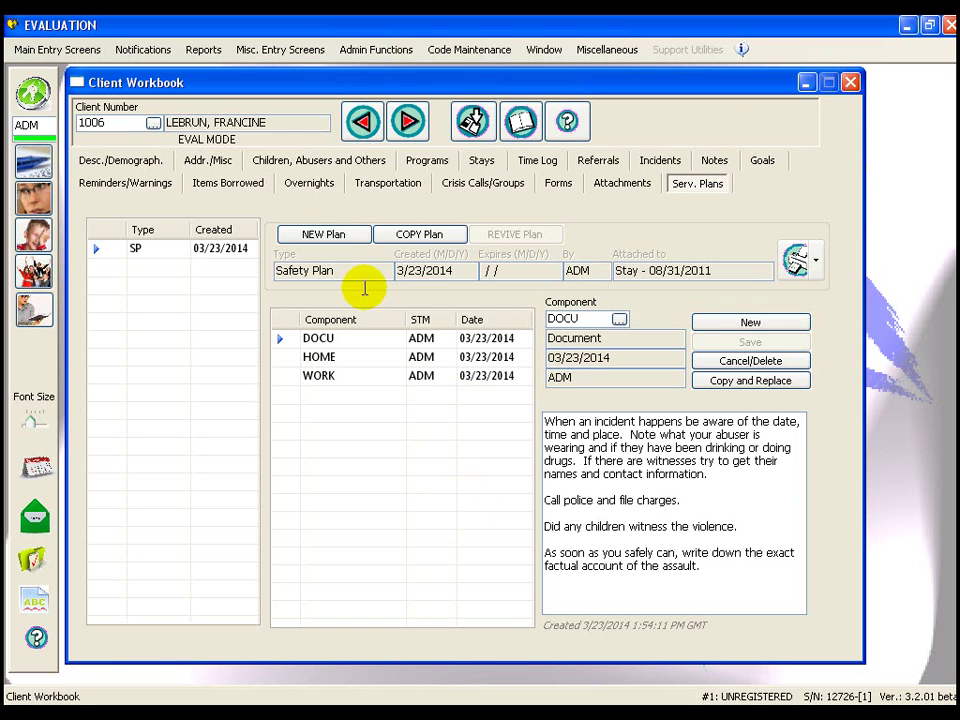
Step: Clear and close the client workbook, and log off the ADM user
click(521, 122)
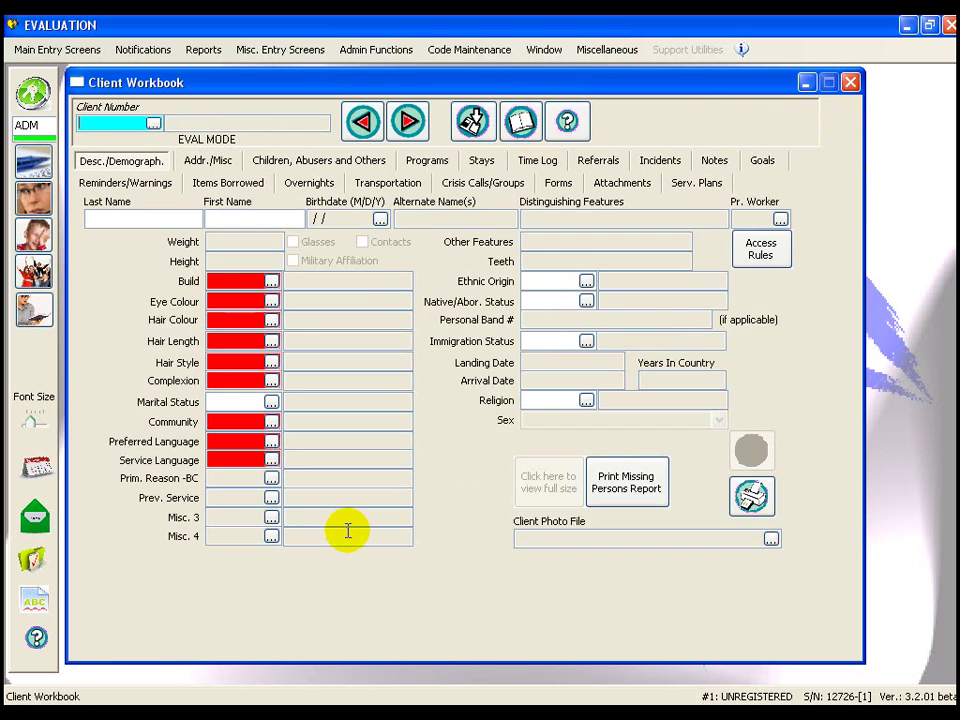
click(849, 82)
click(38, 104)
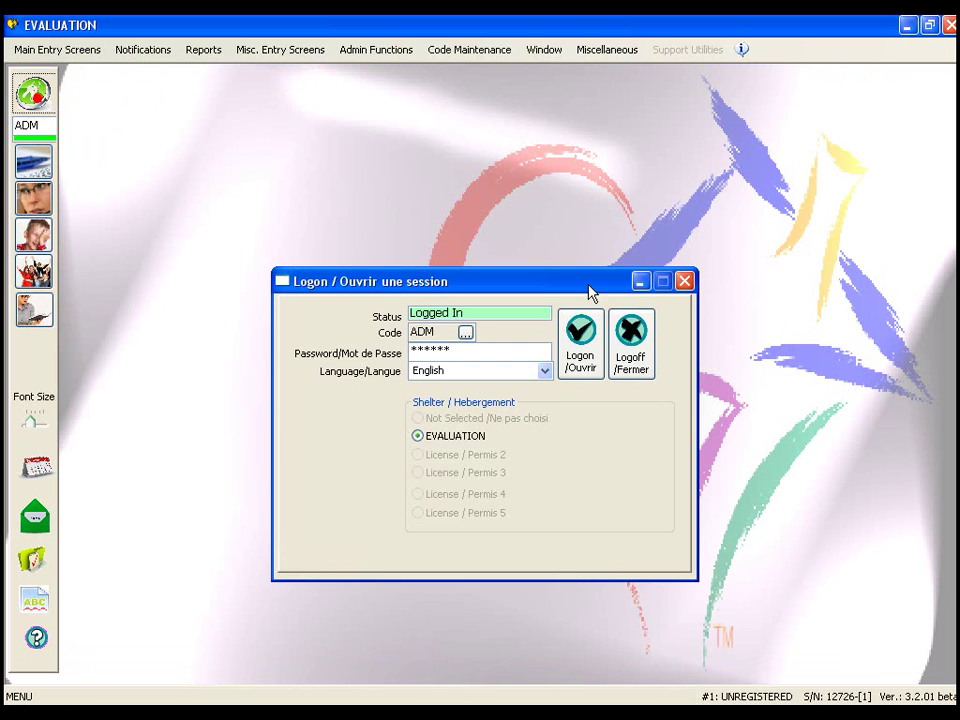
click(650, 337)
Step: Log on with the user code MK and that user's account password
click(33, 93)
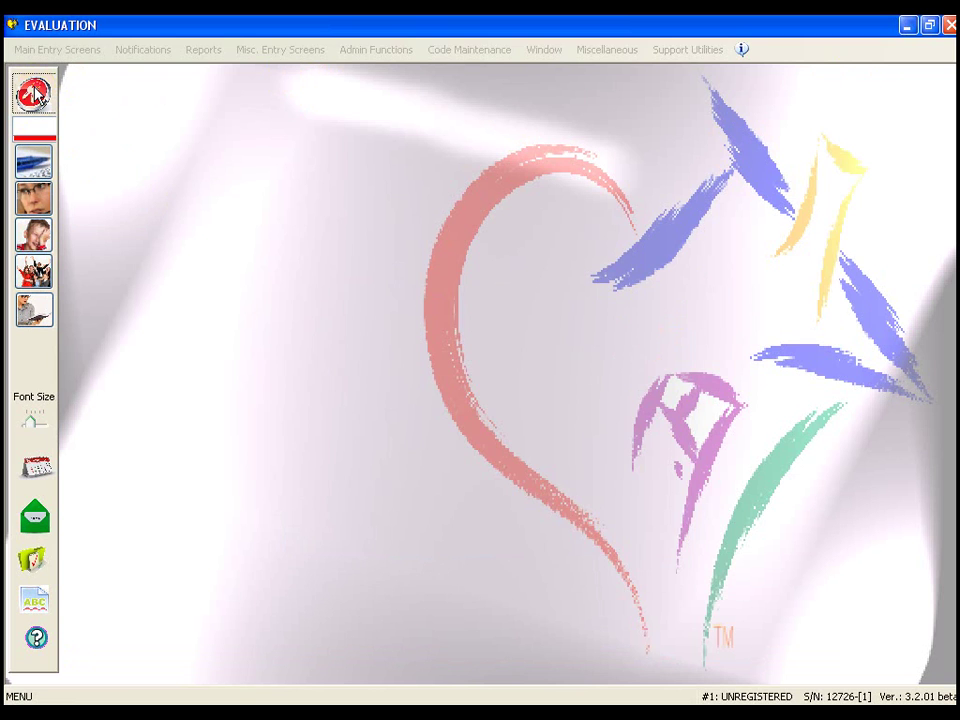
click(466, 333)
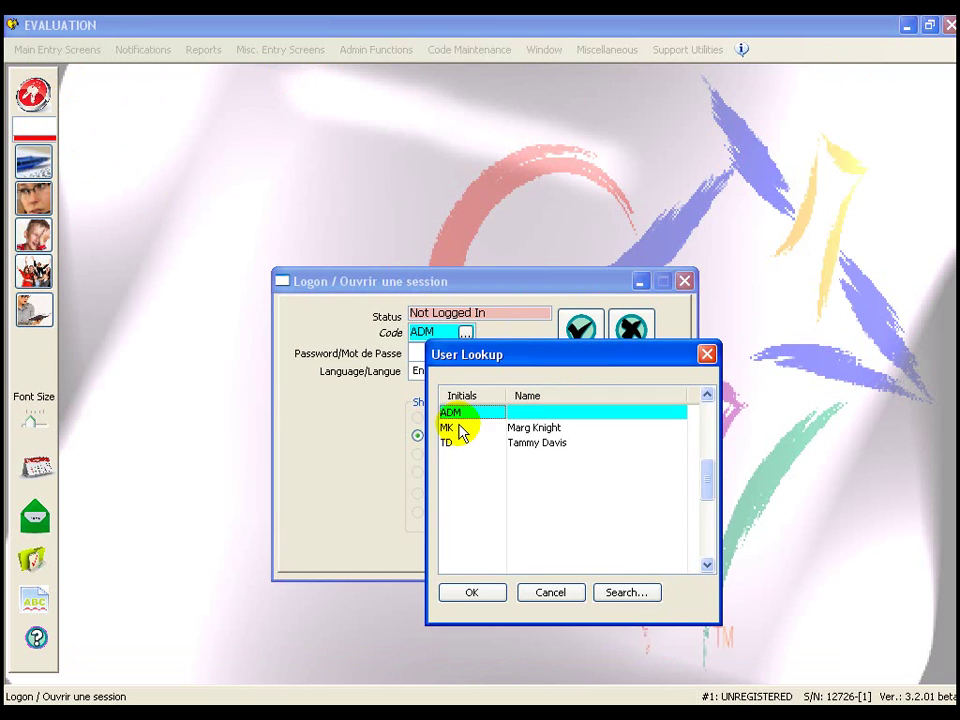
double_click(458, 428)
click(449, 353)
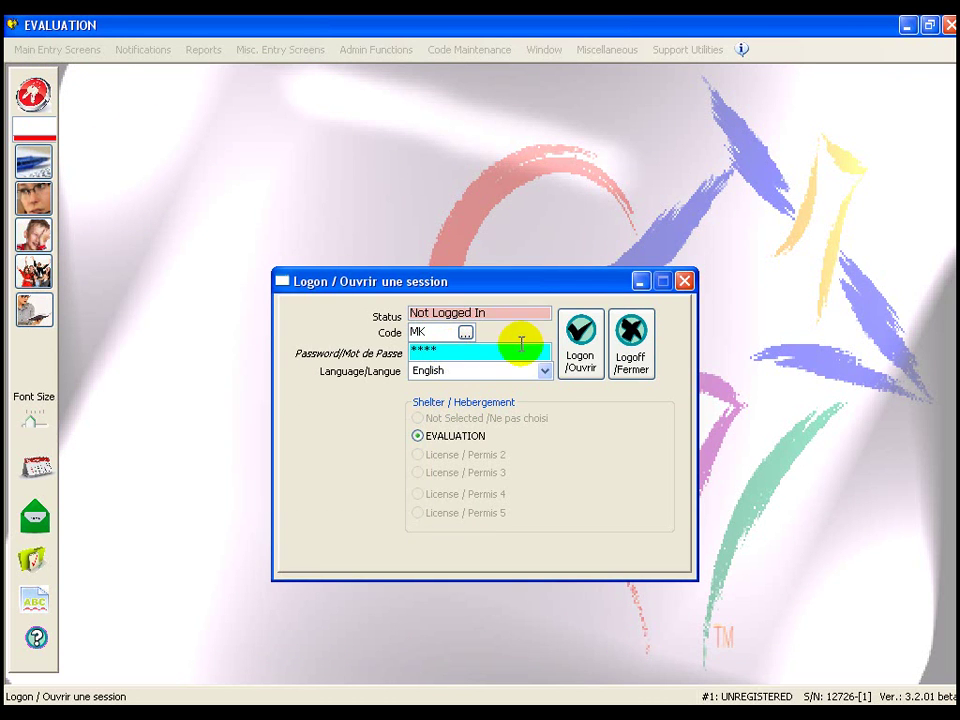
click(583, 357)
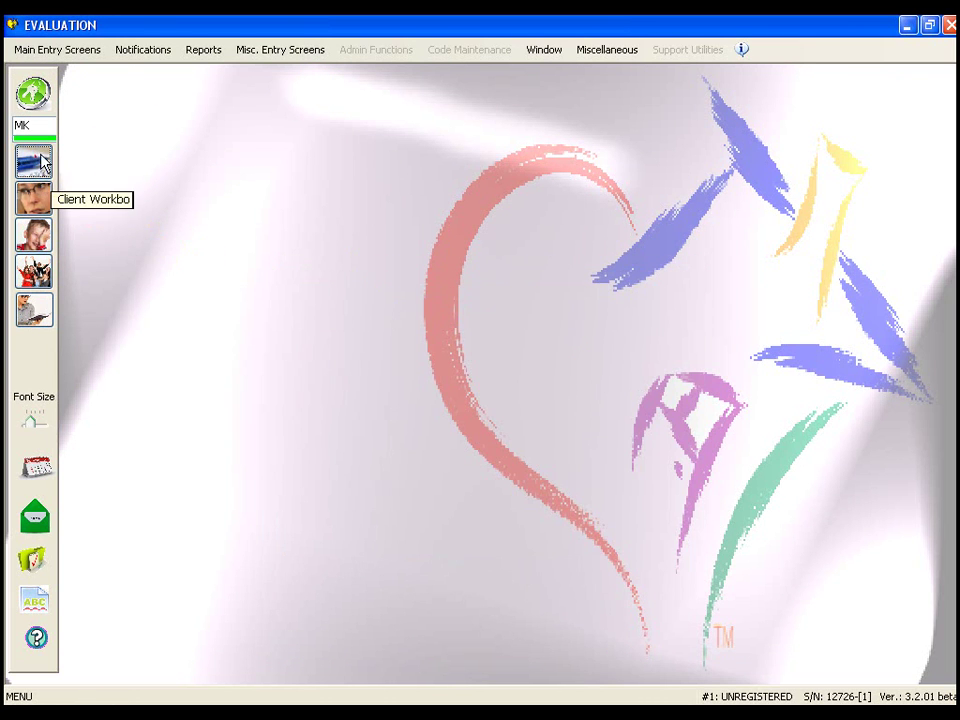
Step: Open the client workbook and load the same client's record by searching on the first name
click(33, 196)
click(153, 122)
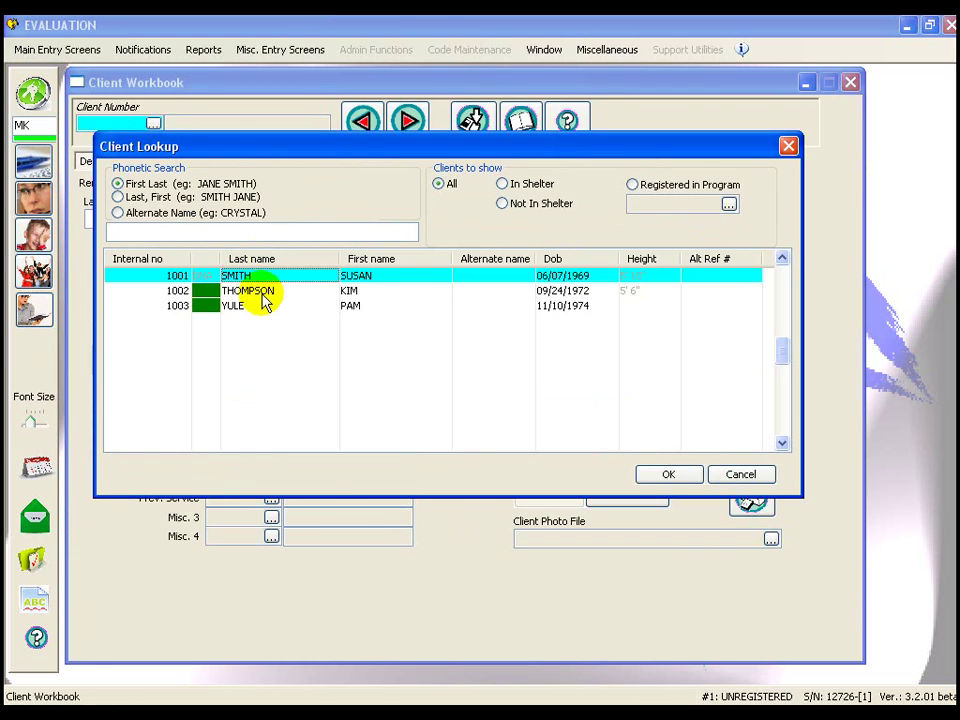
click(242, 233)
text(FRA)
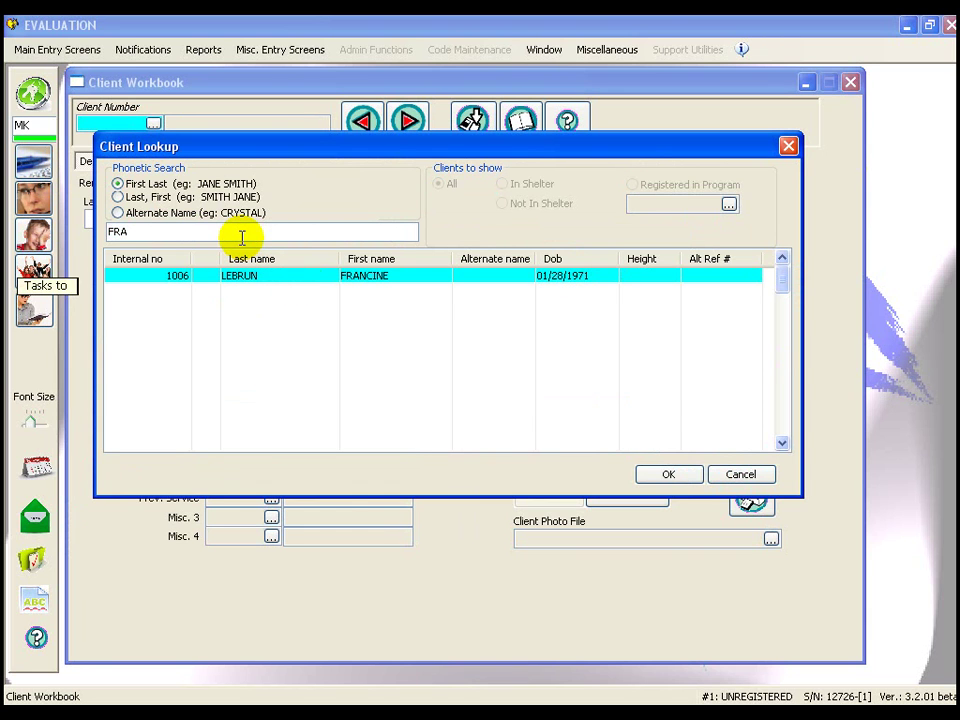
click(672, 477)
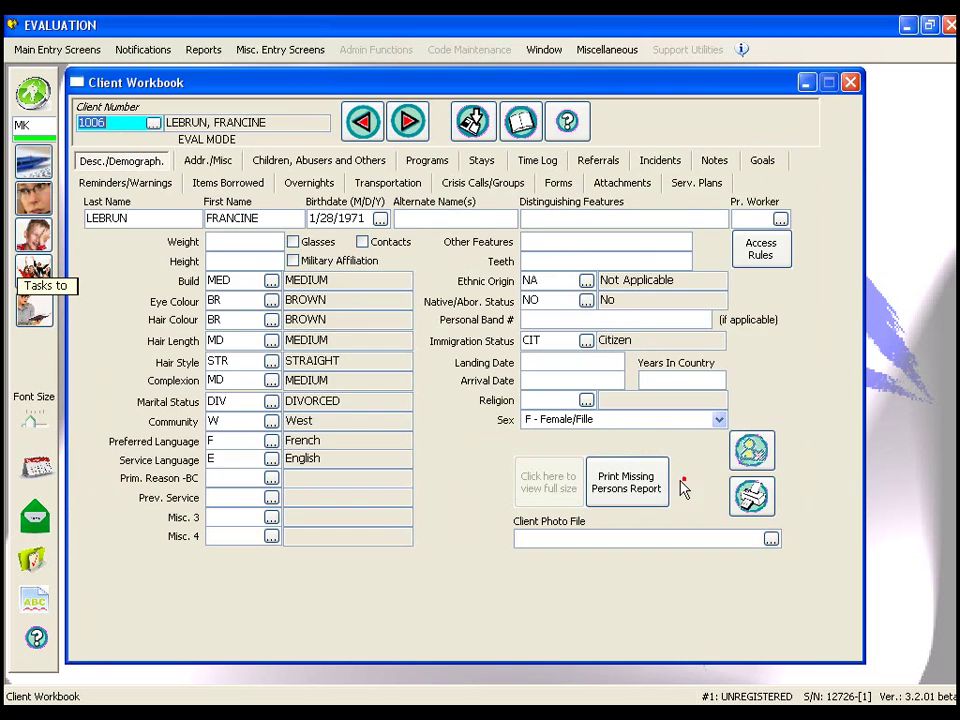
Step: Open the client's service plans and read the HOME and WORK components of the safety plan
click(688, 185)
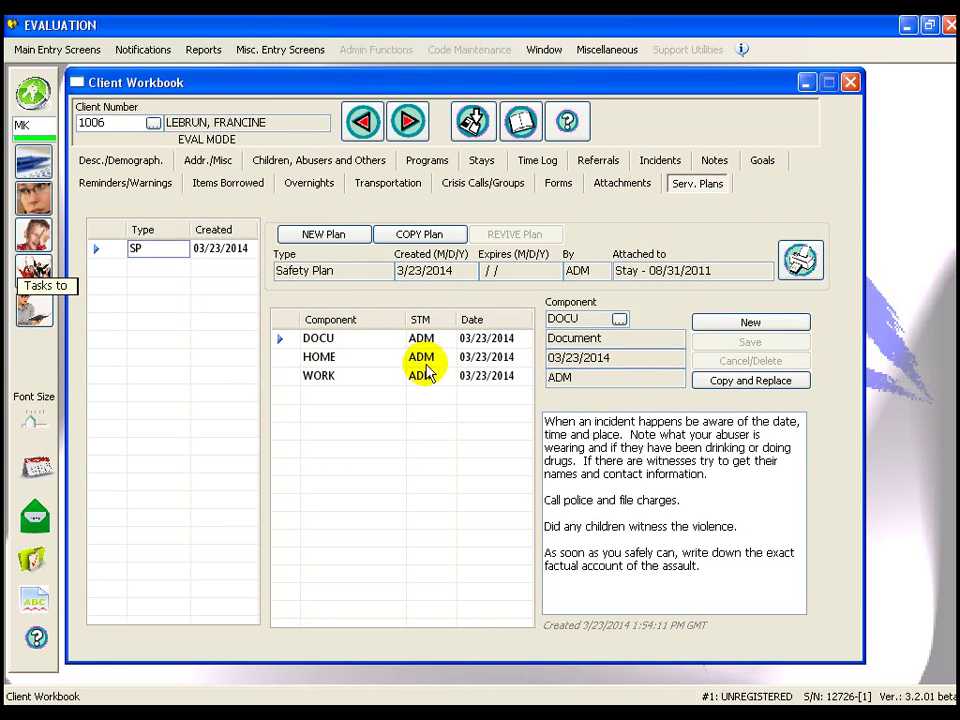
click(350, 358)
click(632, 448)
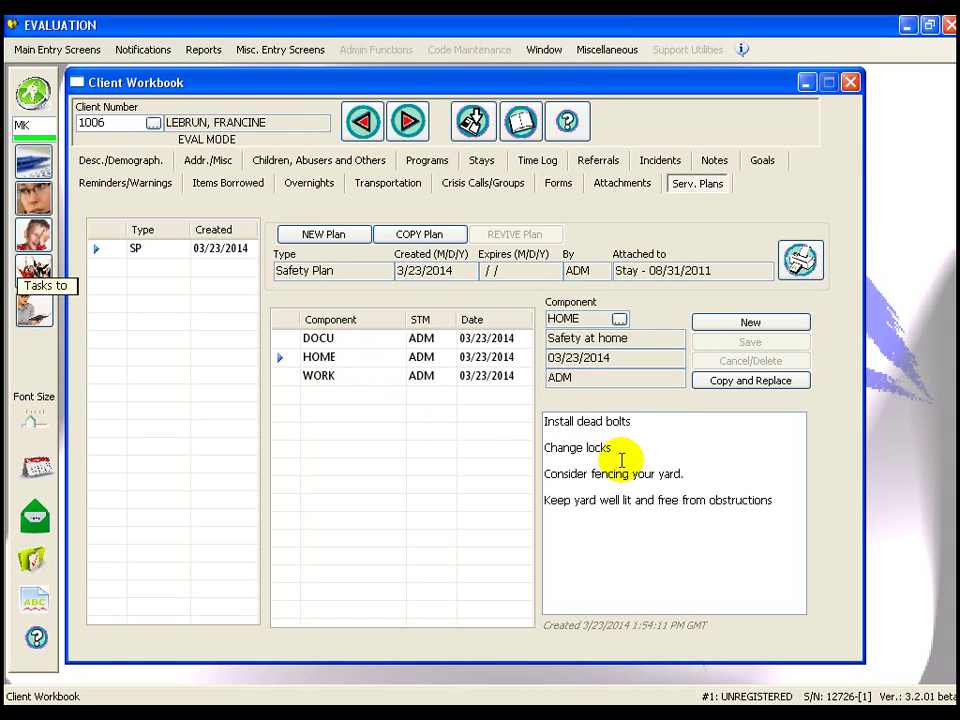
click(330, 376)
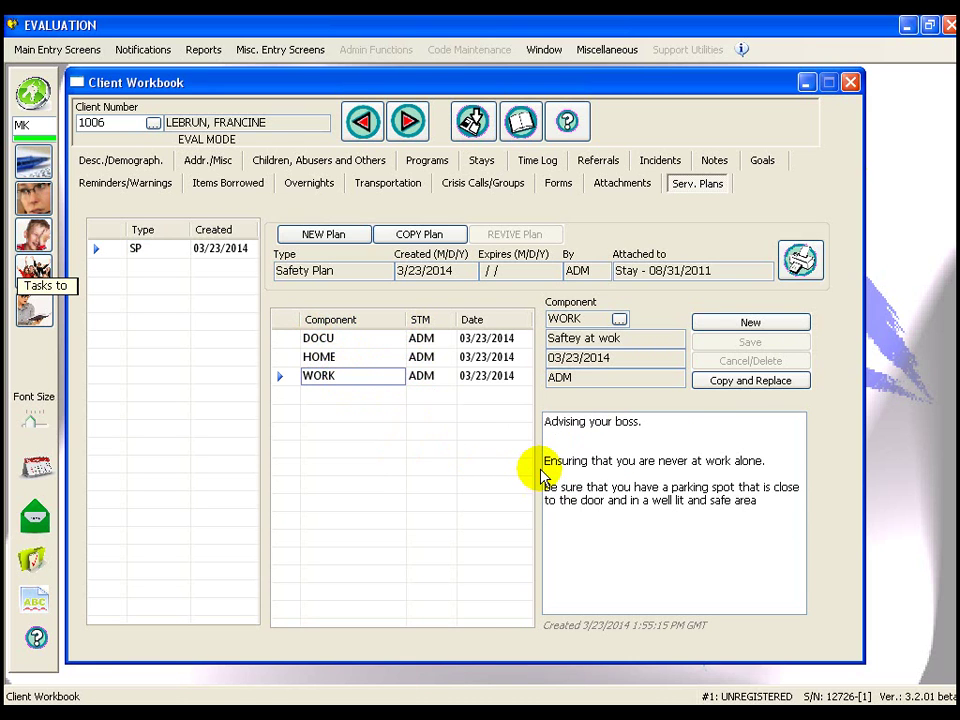
click(377, 360)
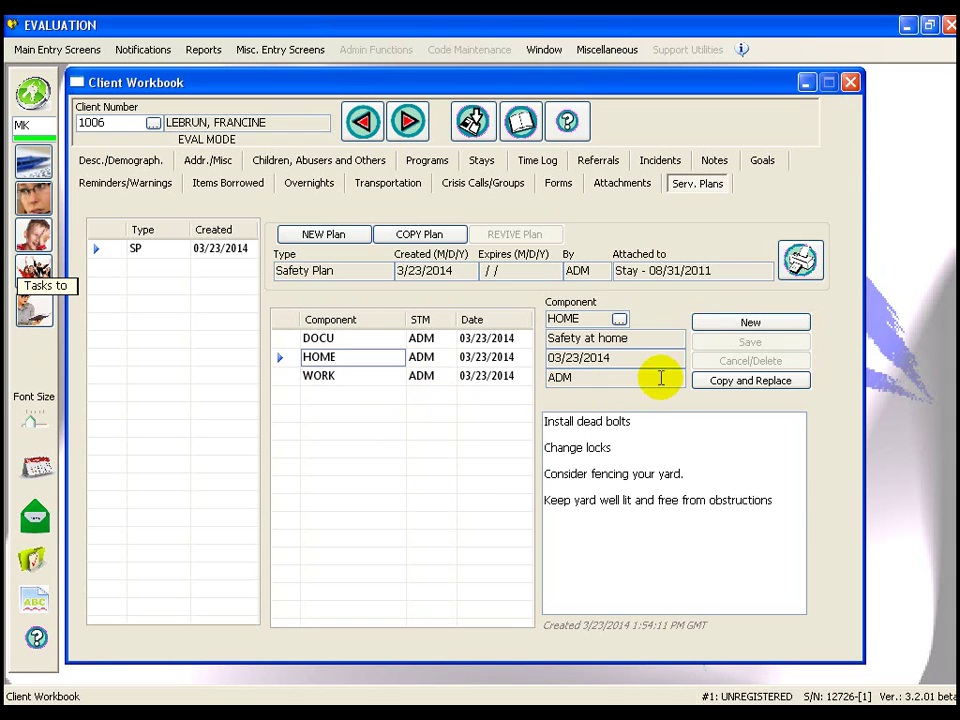
Step: Start a new component in the safety plan with the topic HOME (Safety at home)
click(750, 322)
click(619, 319)
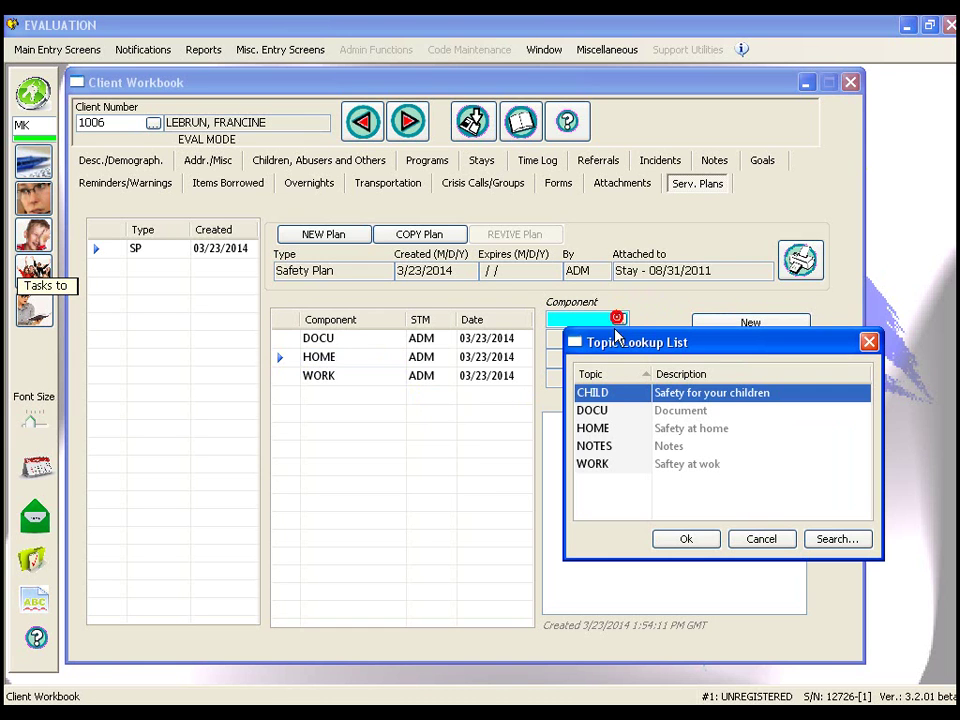
click(604, 430)
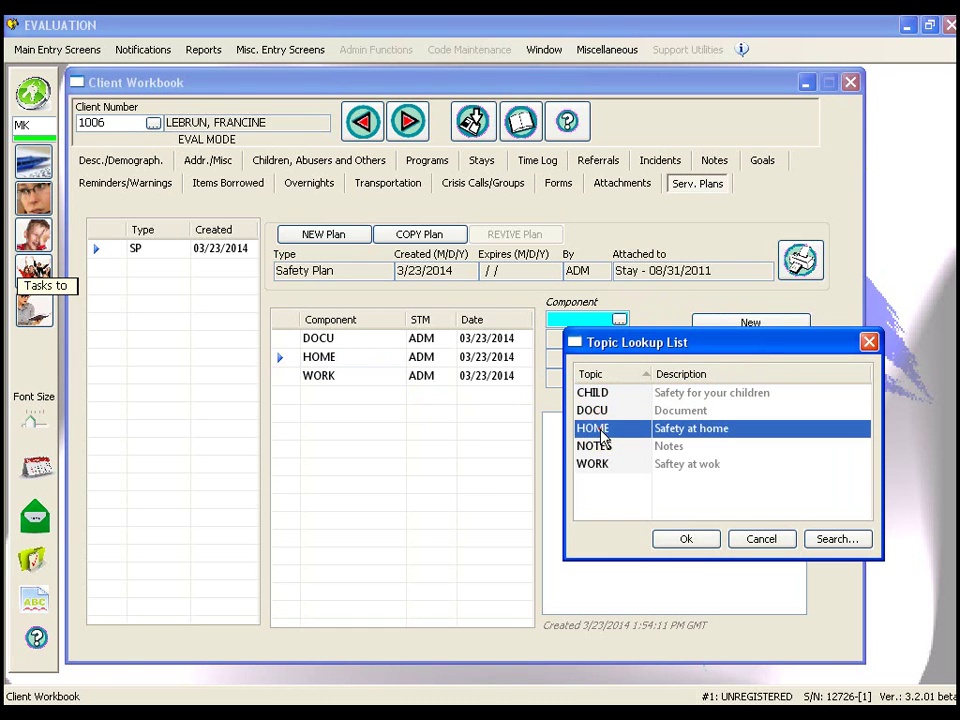
click(683, 541)
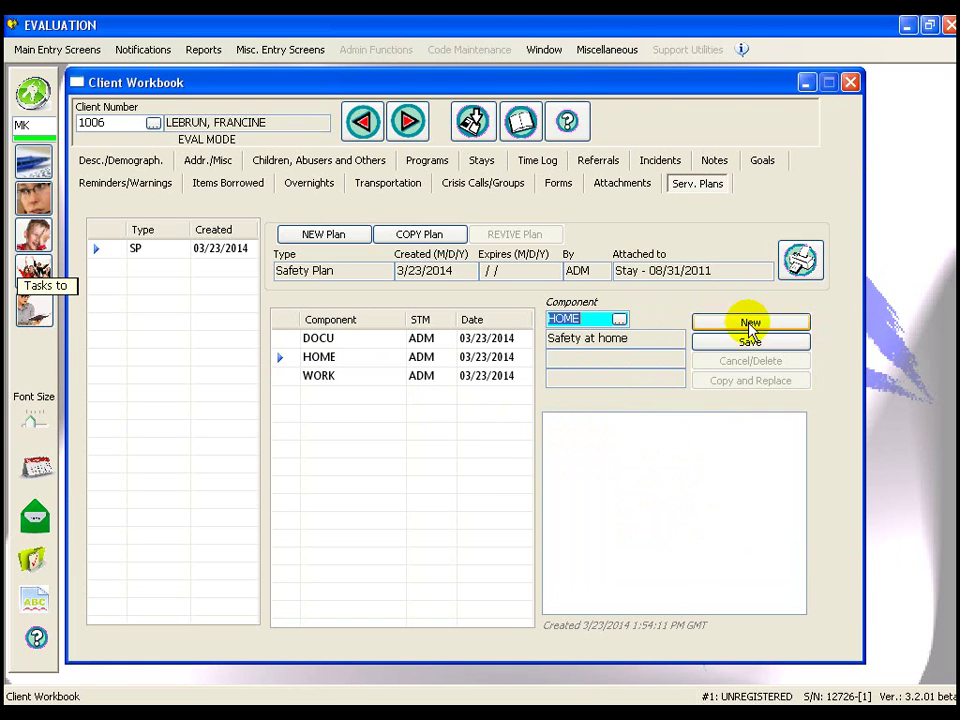
Step: Write "extra safey measures at home", "asldkf jasdf\asdf", "as\dfasd", "fa", "sdf" and "as" on separate lines in the new HOME component and save it
click(625, 441)
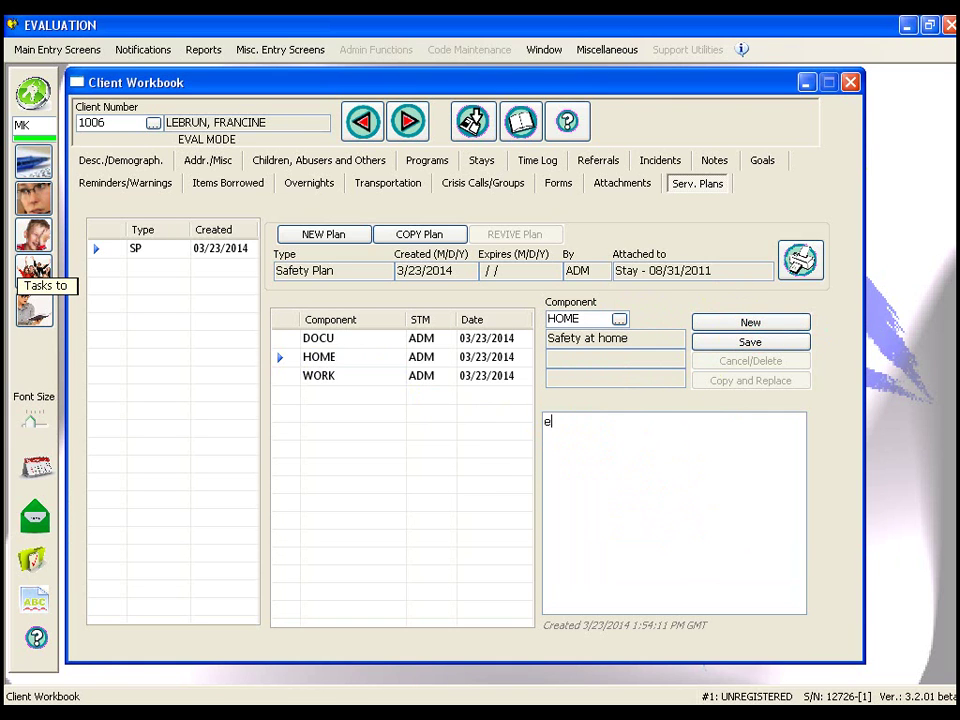
text(extra safey measures)
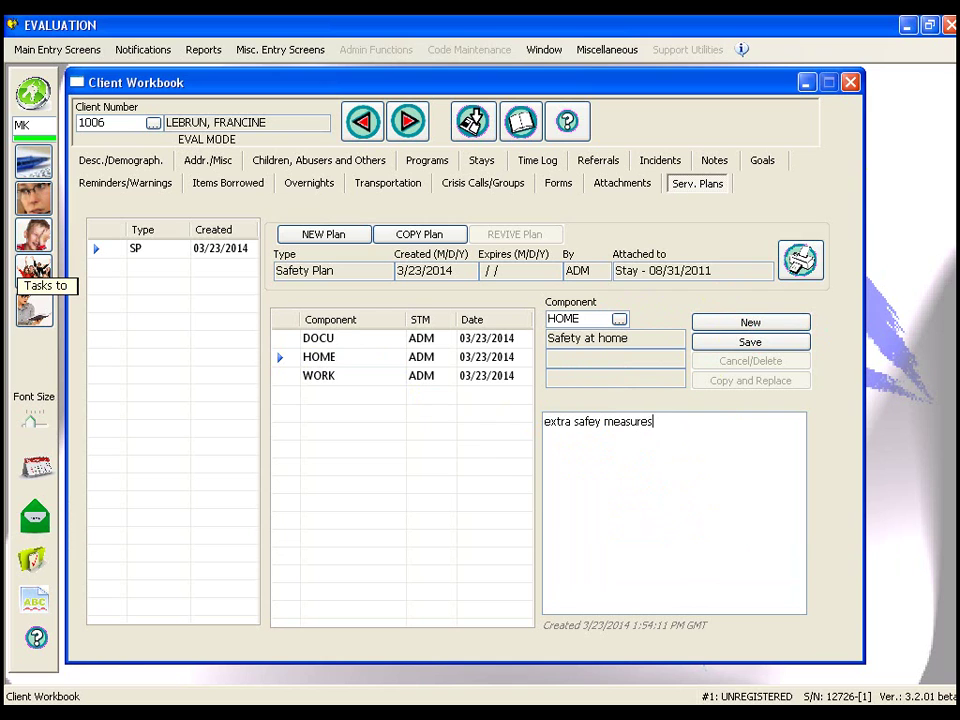
text( at home)
key(Return)
text(asldkf jasdf\asdf)
key(Return)
text(as\dfasd)
key(Return)
text(fa sdf)
key(Return)
text(as)
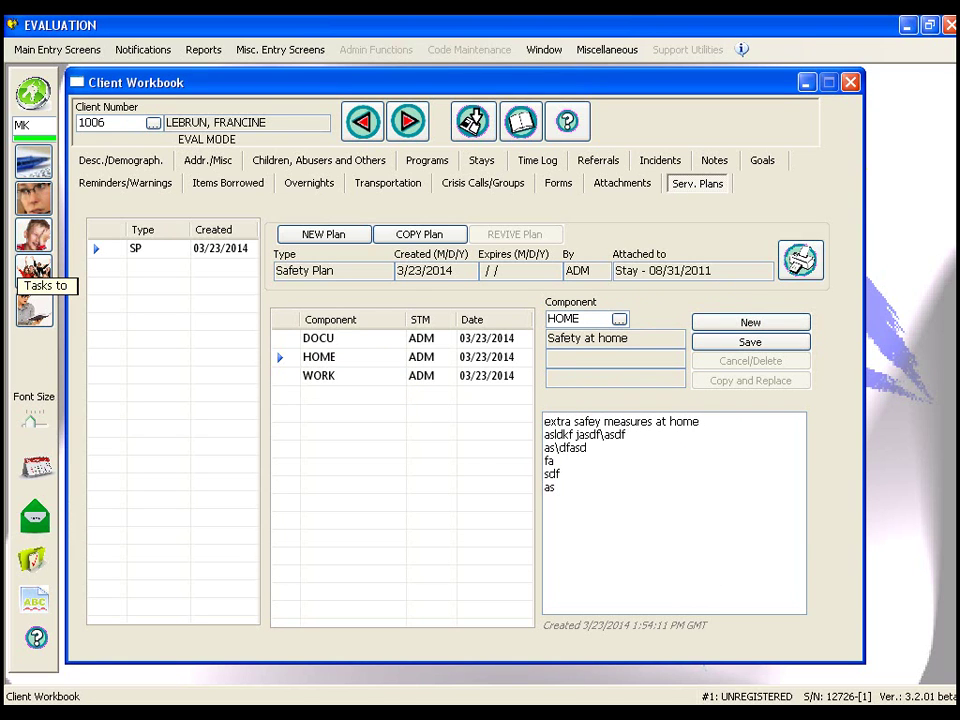
click(755, 345)
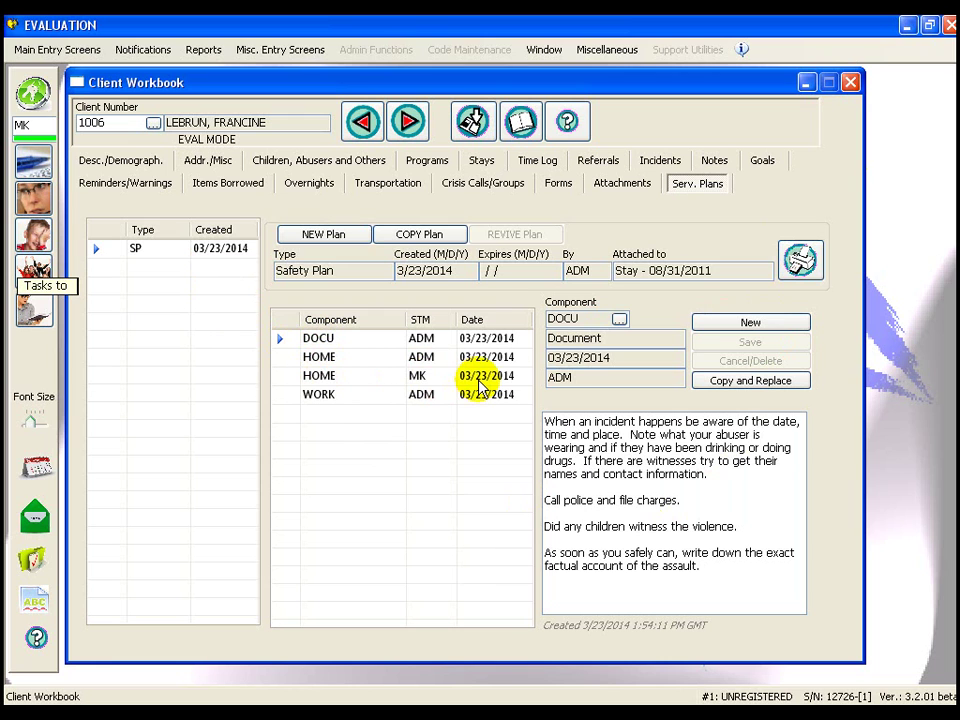
Step: Replace the ADM-authored DOCU component using Copy and Replace, carrying its text over to the new component
click(335, 343)
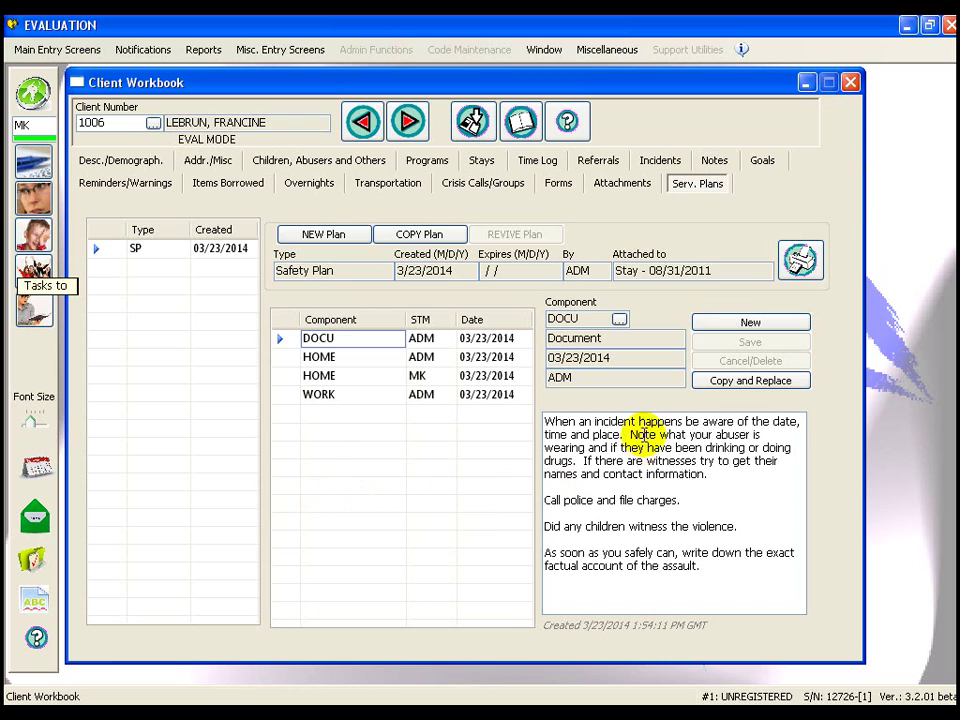
click(740, 387)
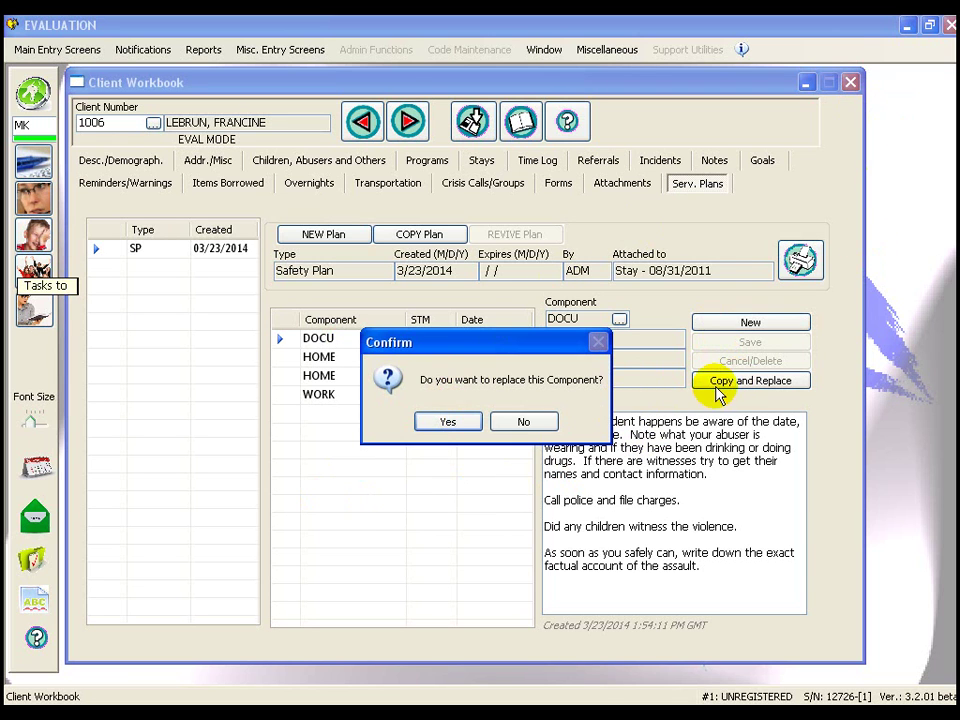
click(447, 423)
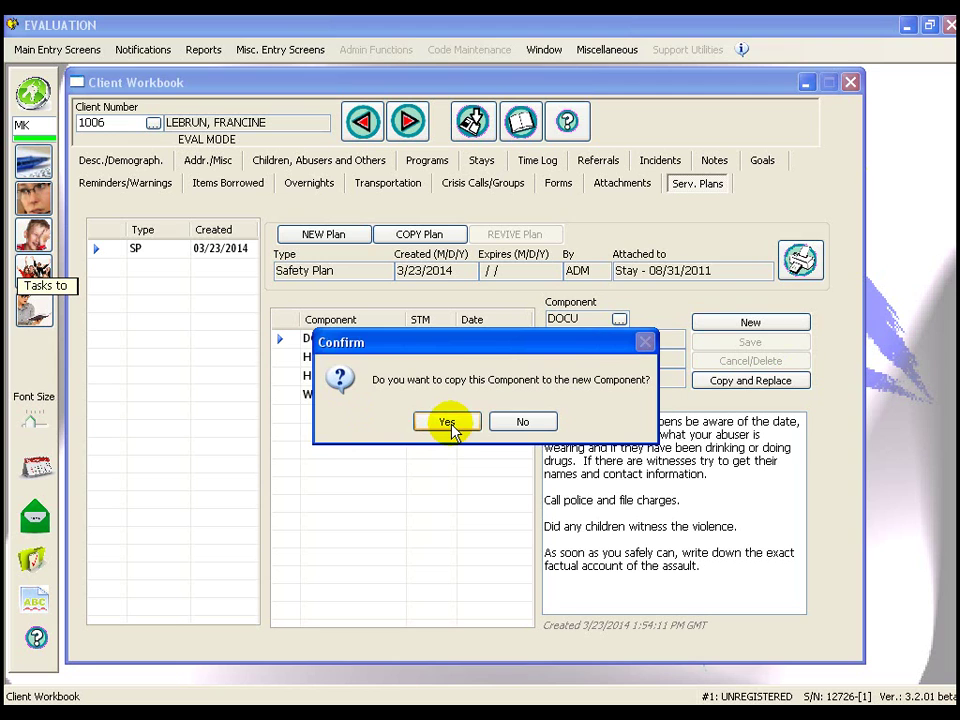
click(447, 422)
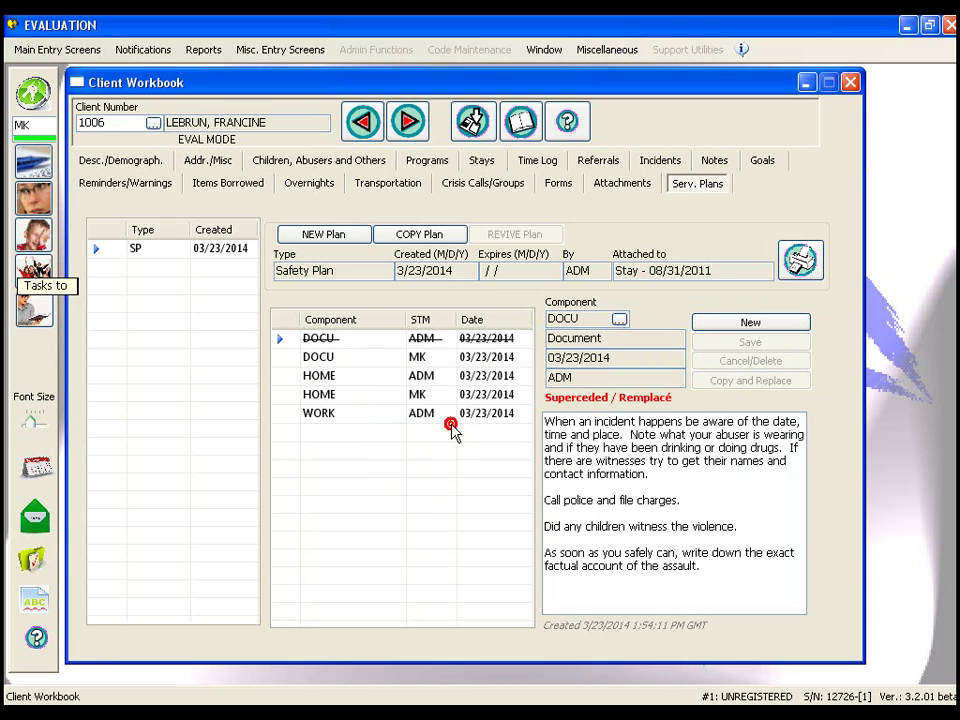
Step: Insert "f'da jsf'asdf asdfasdfasdfasdfa" before "place" in the first paragraph of the MK-authored DOCU component and save it
click(338, 360)
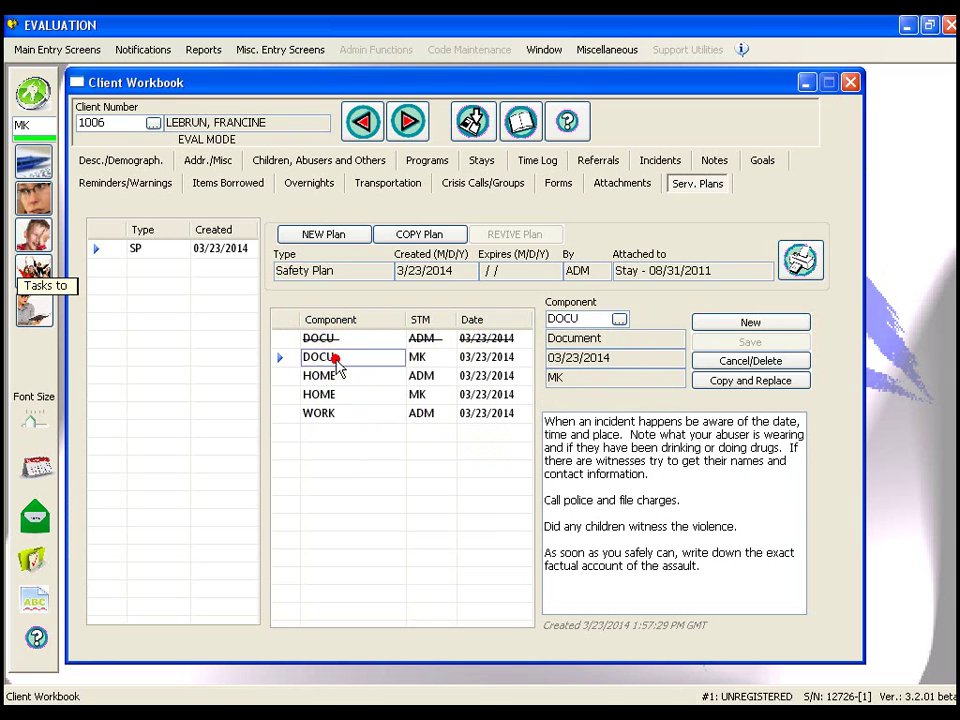
click(596, 437)
text(f'da jsf'asdf asdfasdfasdfasdfa)
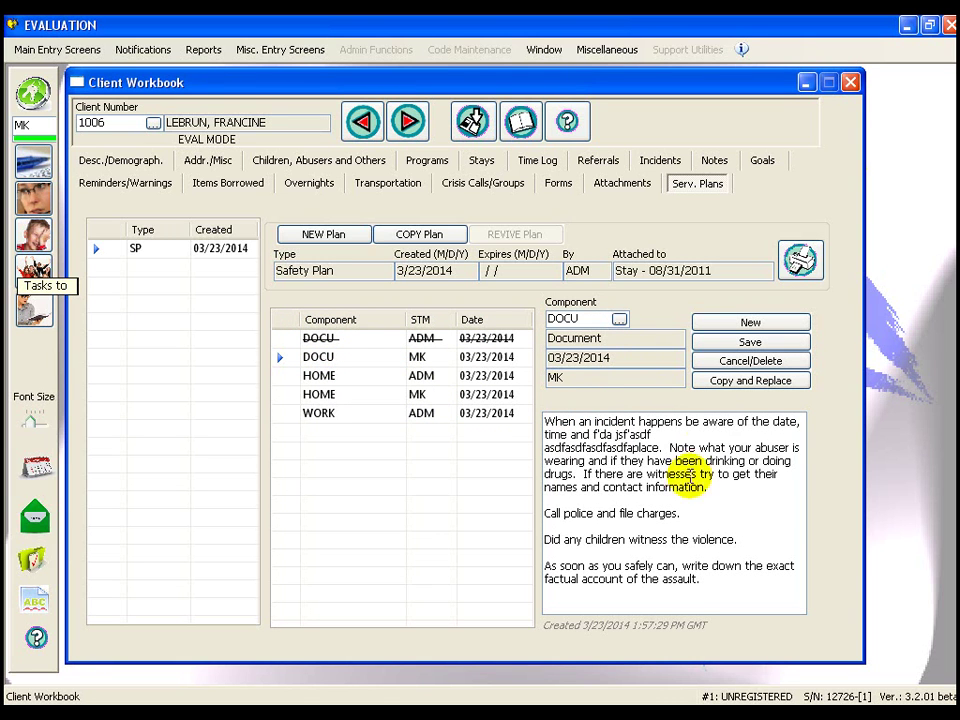
click(776, 341)
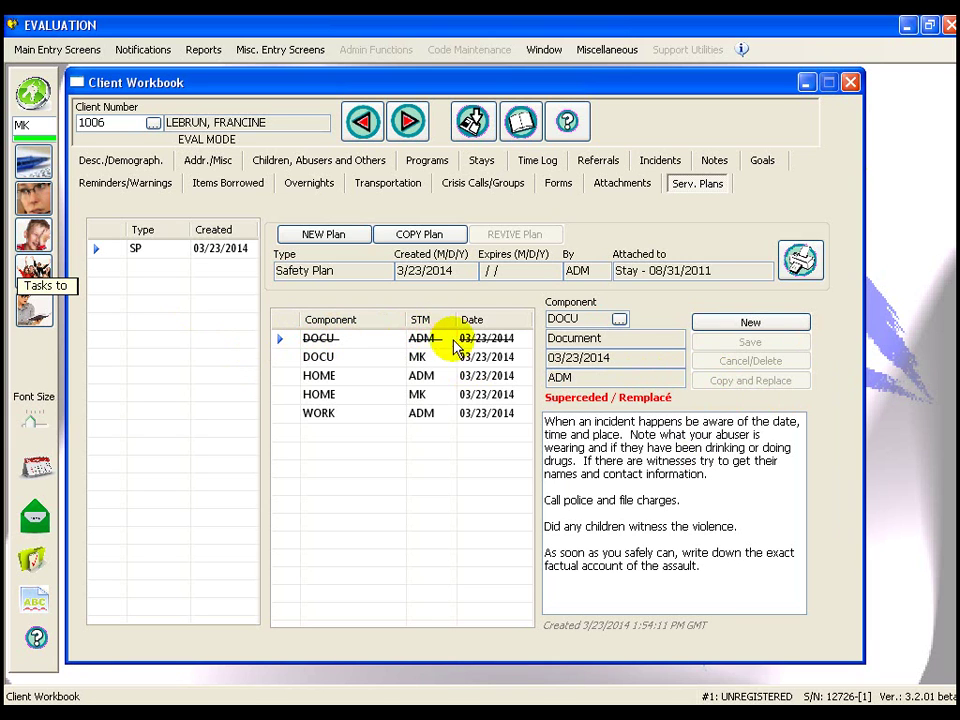
Step: Compare the superseded DOCU component with its MK replacement and the ADM-authored HOME component
click(421, 356)
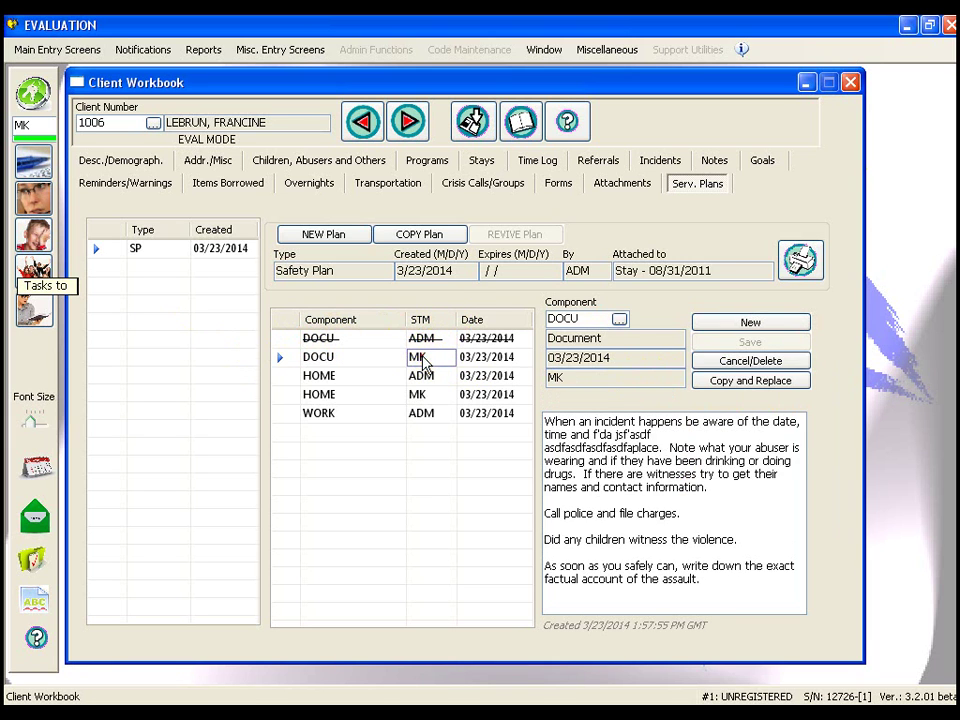
click(420, 376)
click(424, 341)
click(424, 358)
click(425, 377)
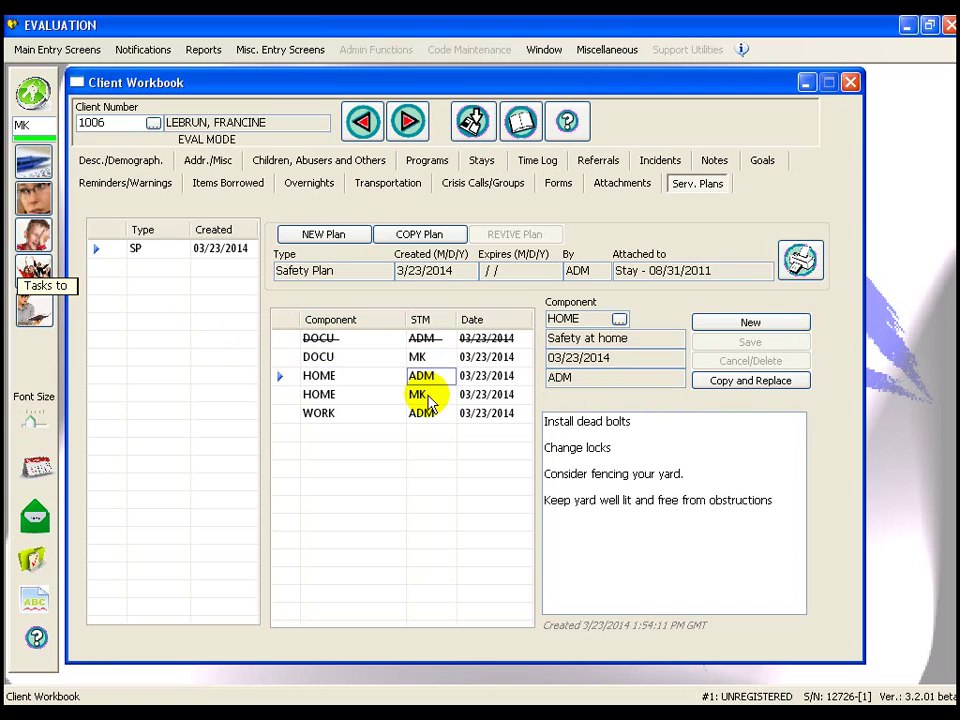
click(422, 338)
click(433, 358)
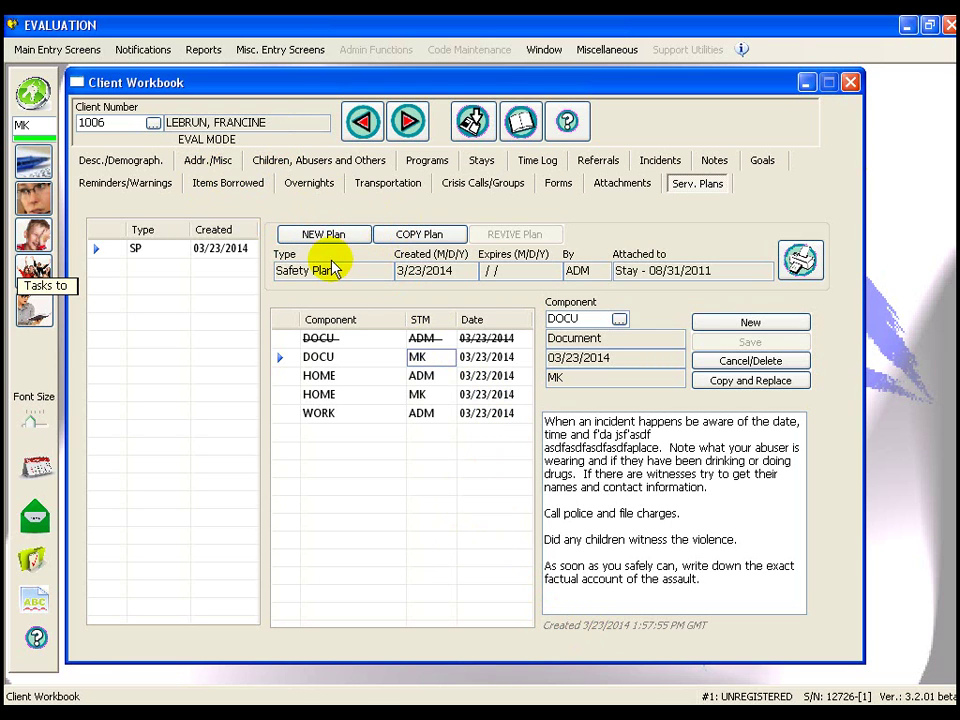
Step: Enter a program registration for TSP (Transitional Support Prog) with start date 3/23/2014 and ending date 3/31/2014
click(440, 161)
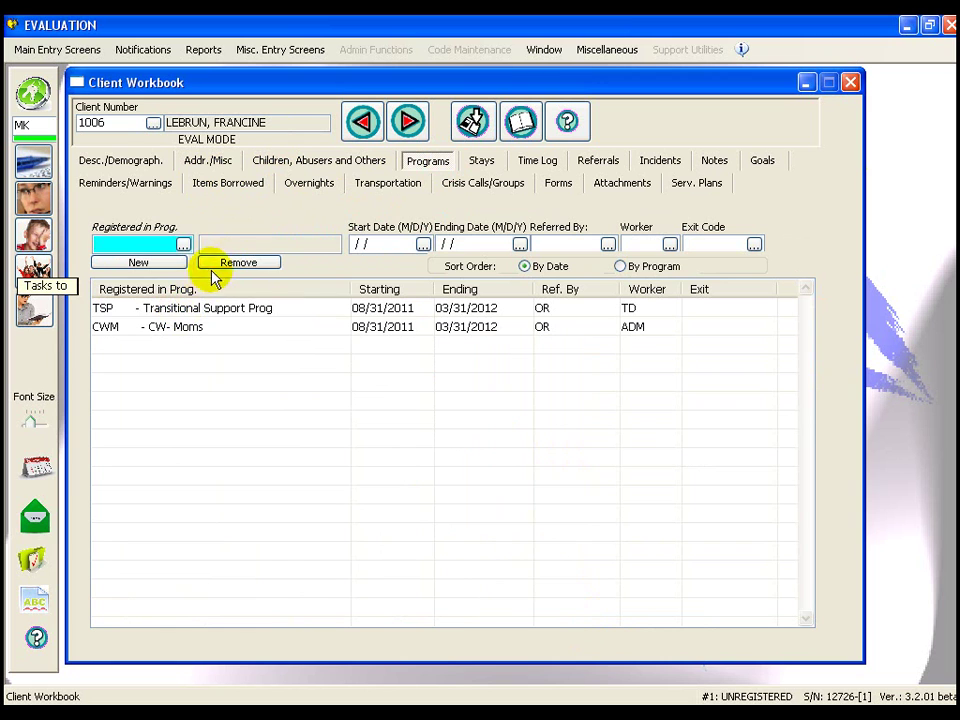
click(183, 244)
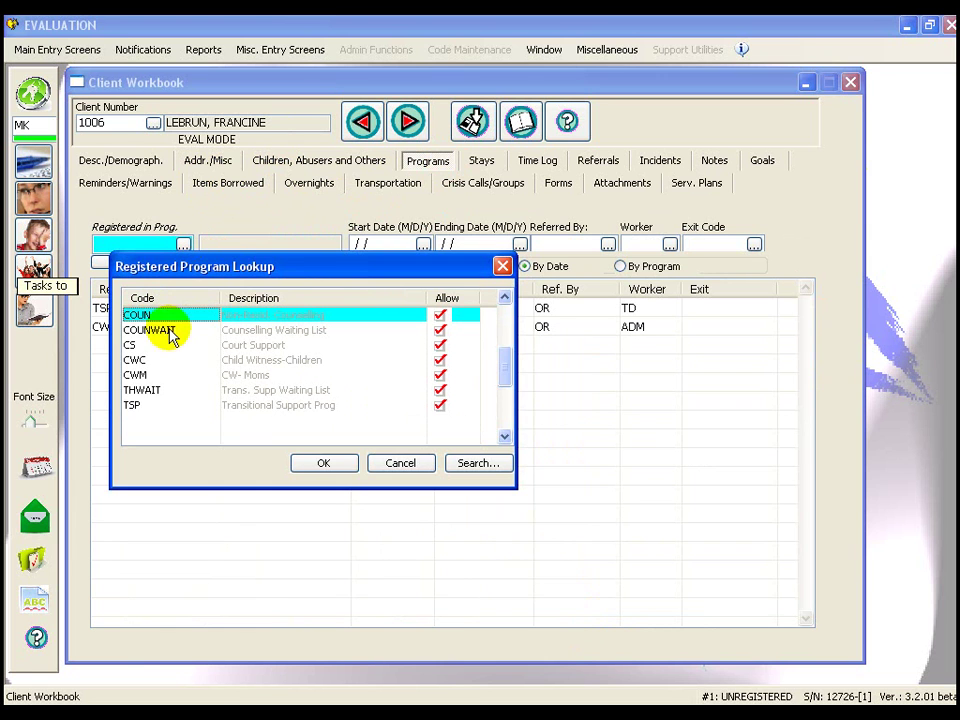
double_click(138, 405)
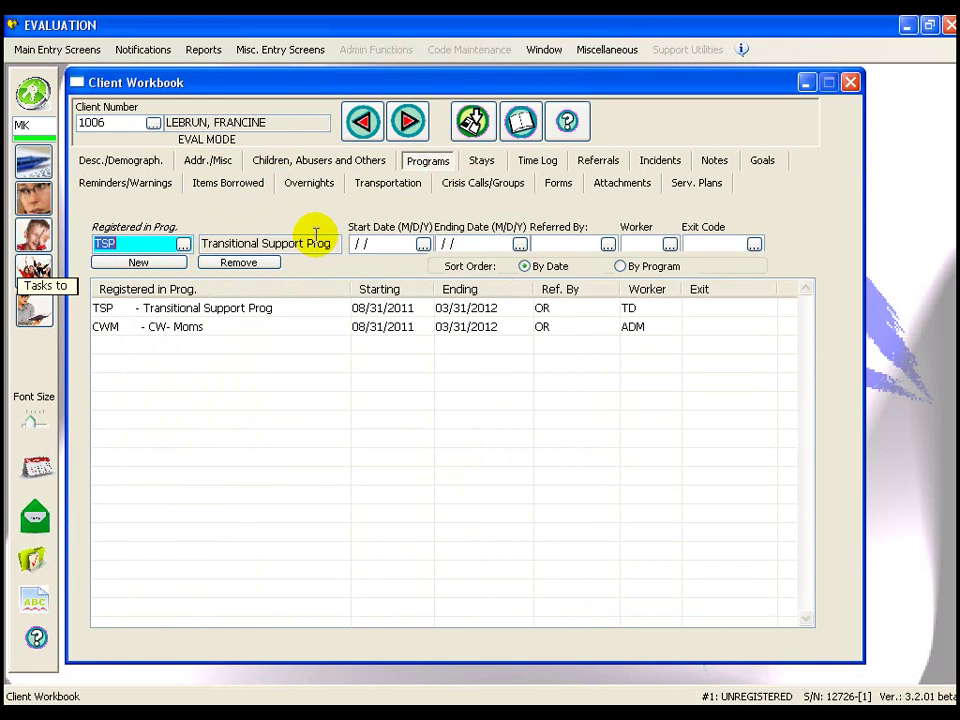
click(424, 245)
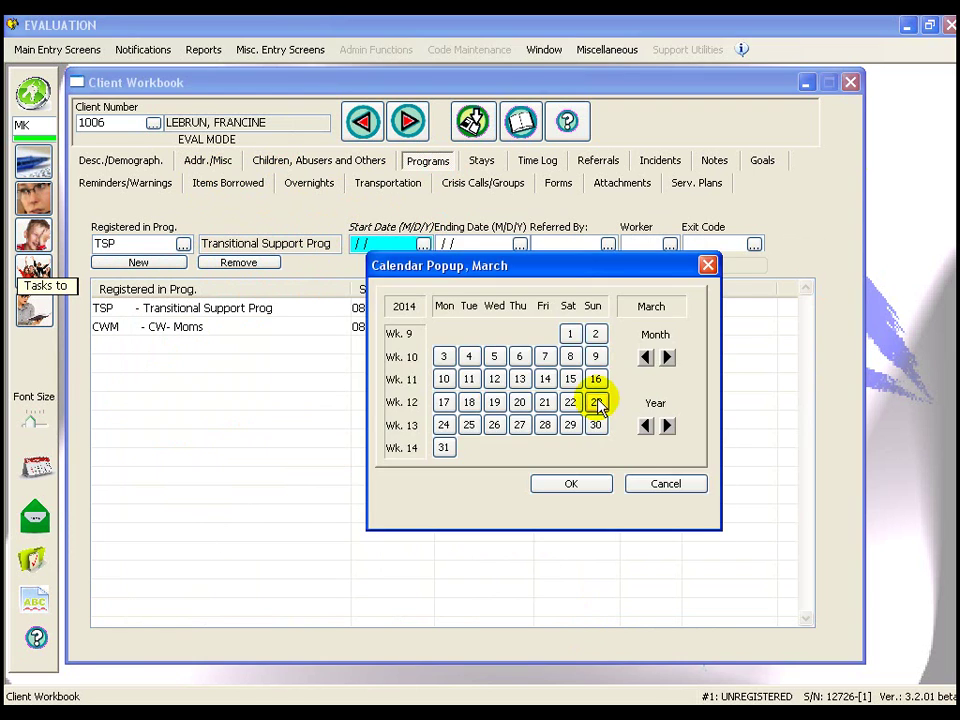
double_click(596, 400)
click(497, 243)
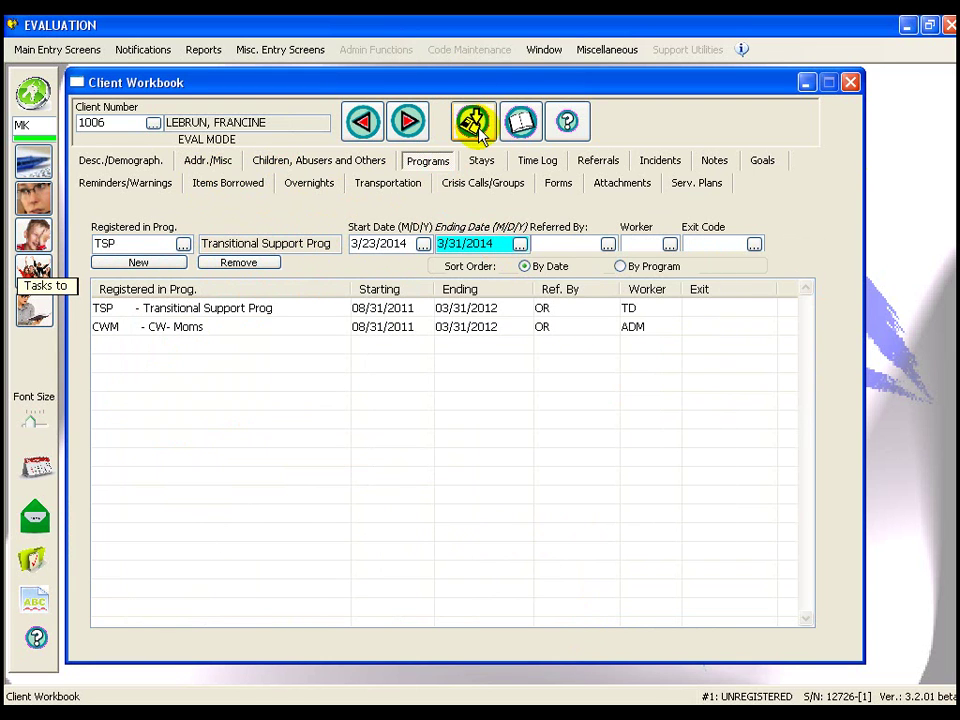
Step: Set the registration's referral source to DR, worker to MK and exit code to COMP, and save the program record
click(607, 244)
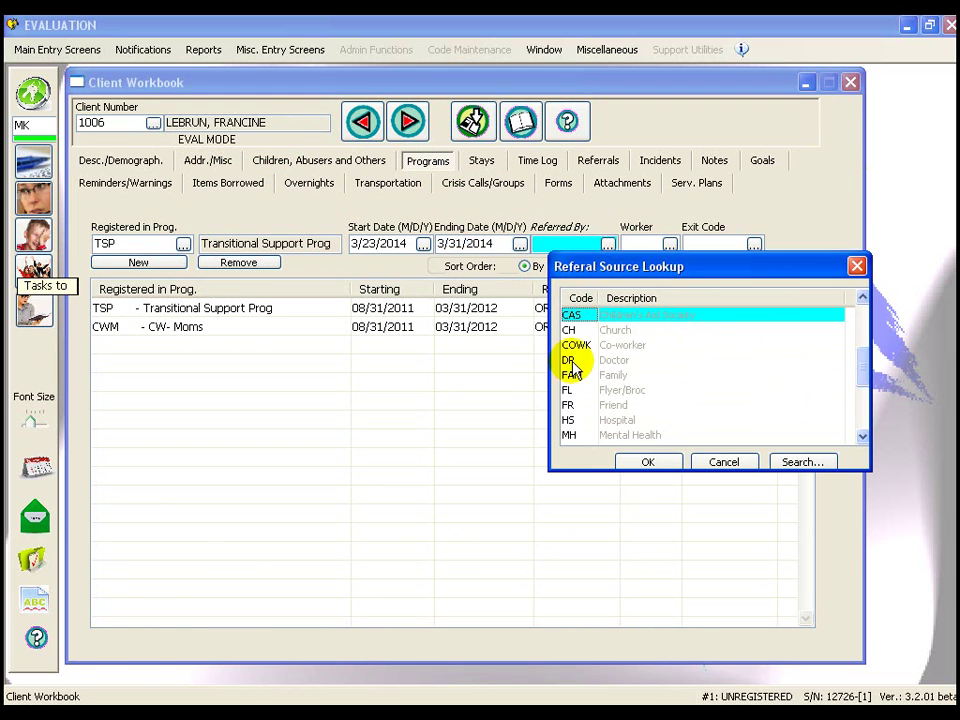
double_click(590, 313)
click(669, 244)
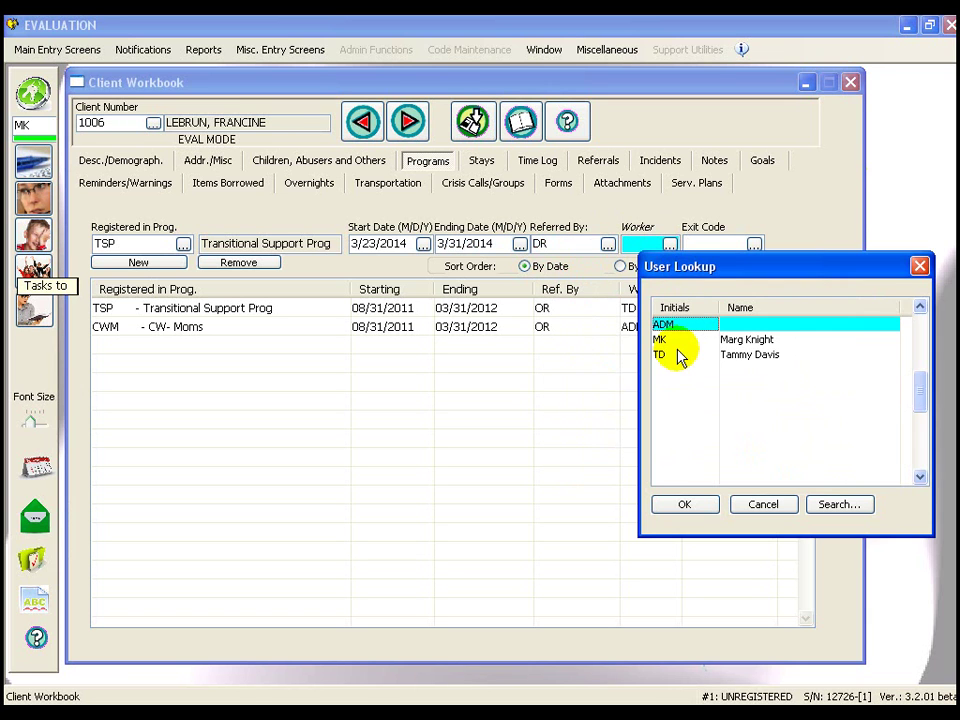
double_click(671, 341)
click(754, 245)
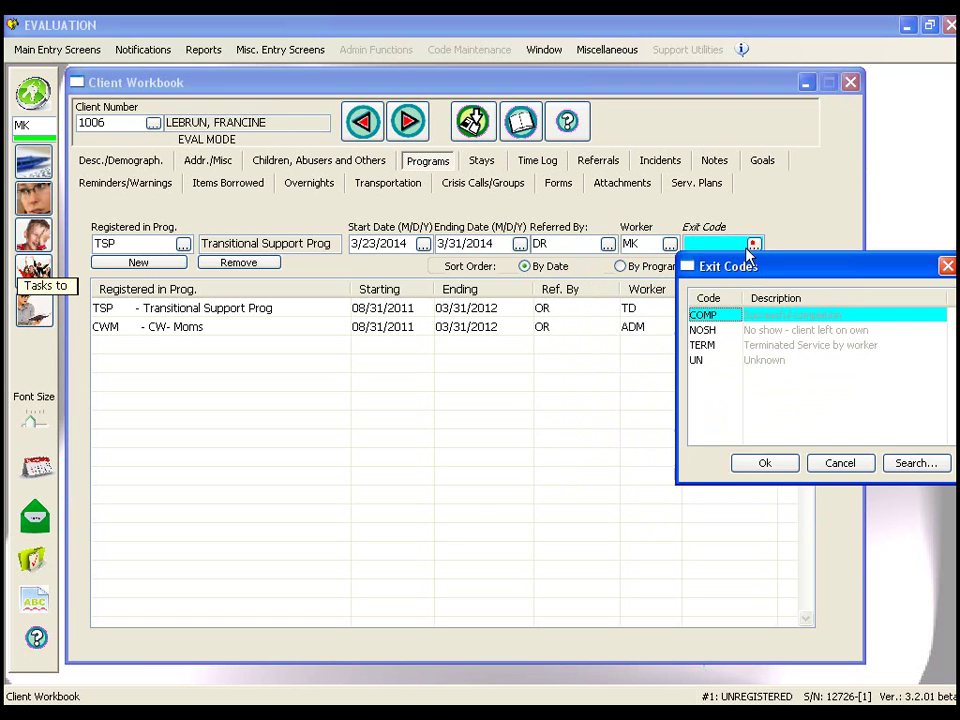
double_click(712, 316)
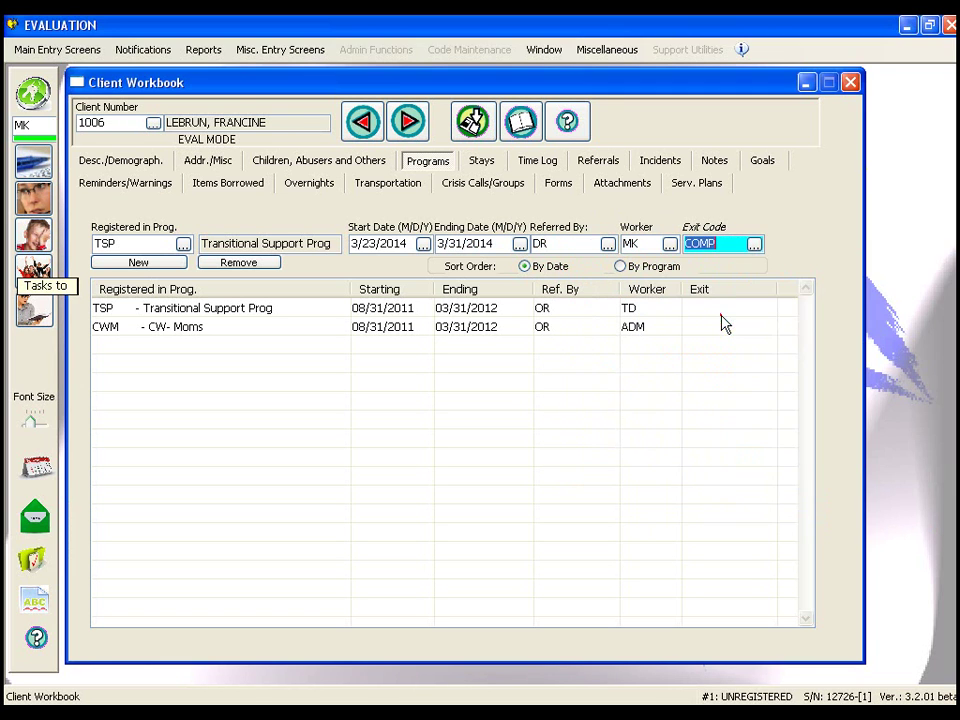
click(474, 121)
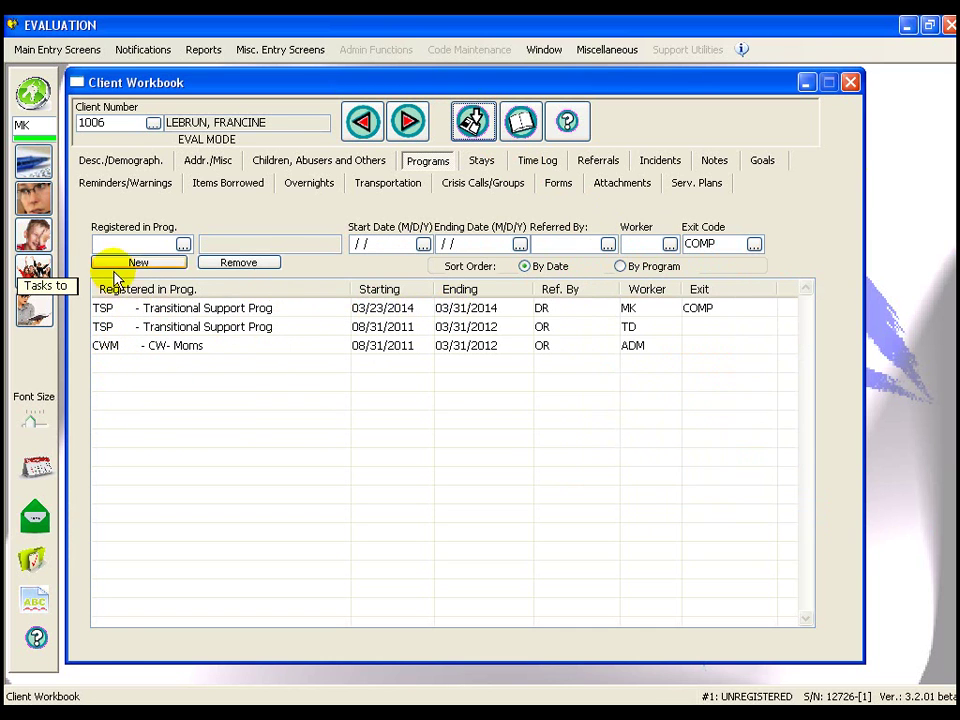
Step: Create a TP (Trans Plan) service plan with default components, attached to the program TSP 03/23/2014-03/31/2014
click(712, 185)
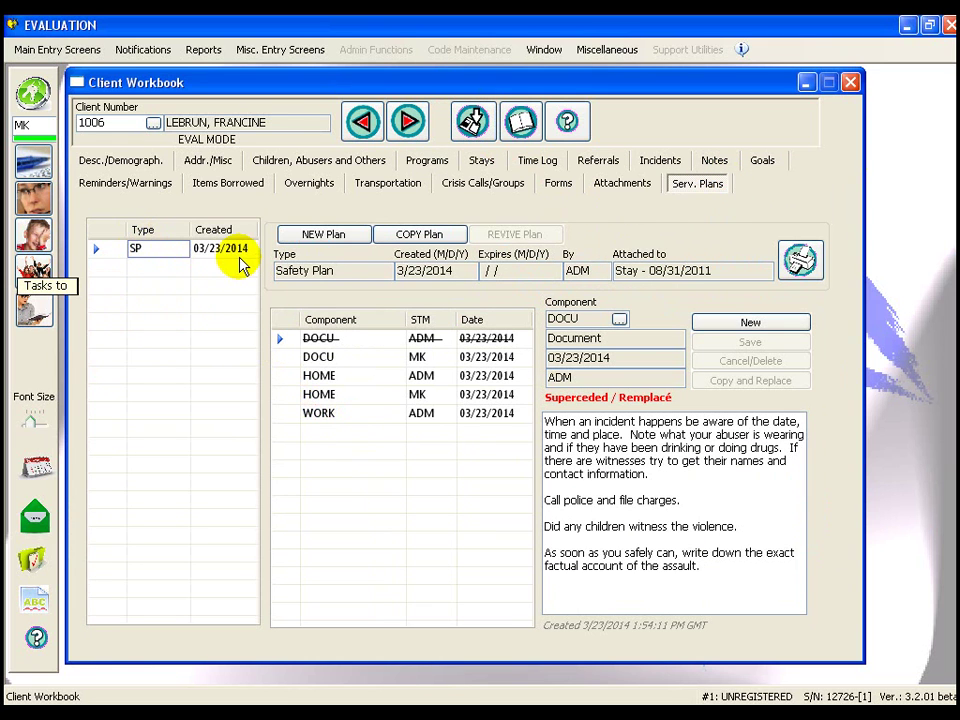
click(330, 235)
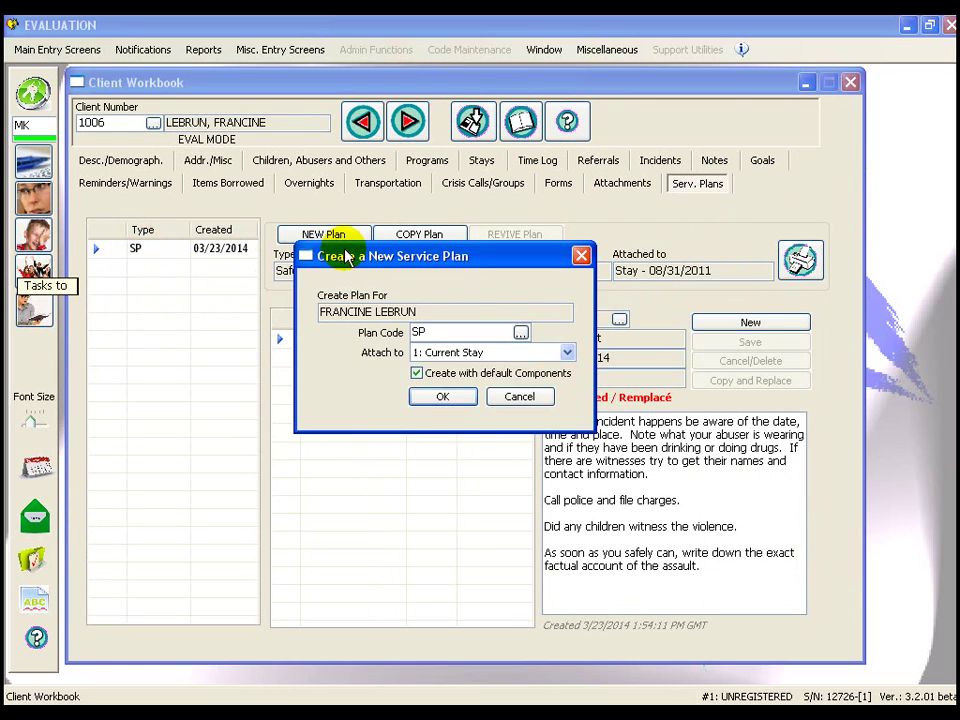
click(520, 332)
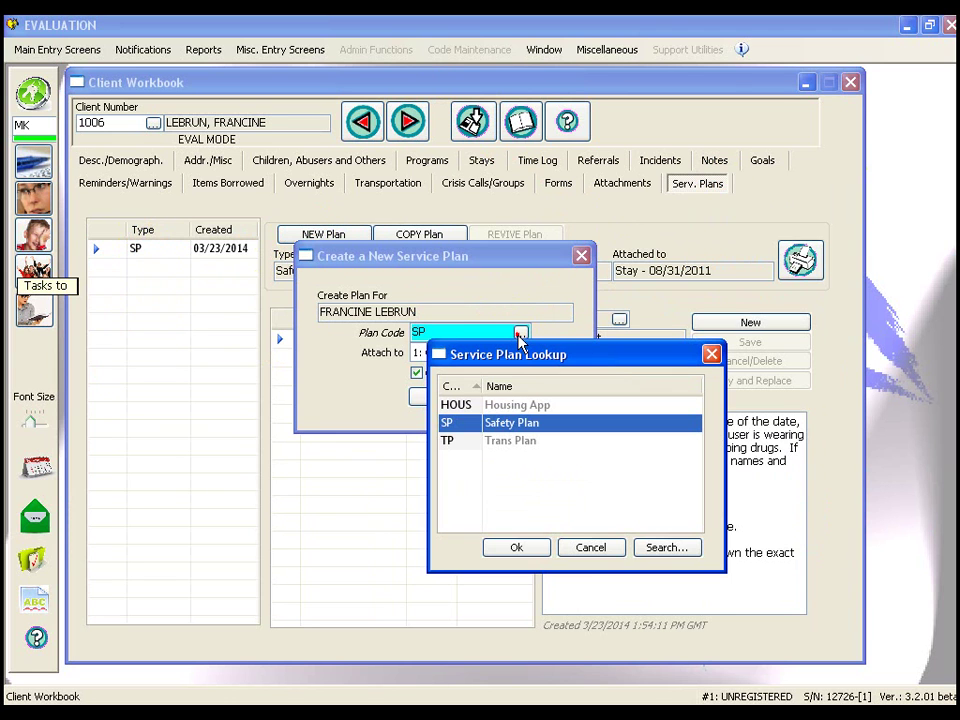
click(508, 445)
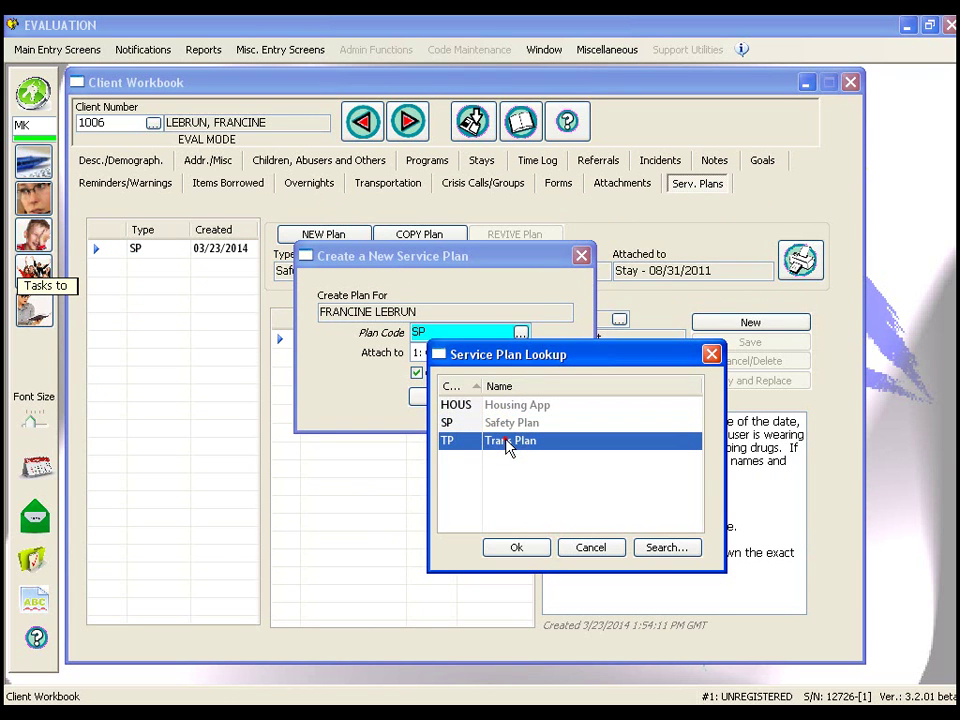
click(518, 549)
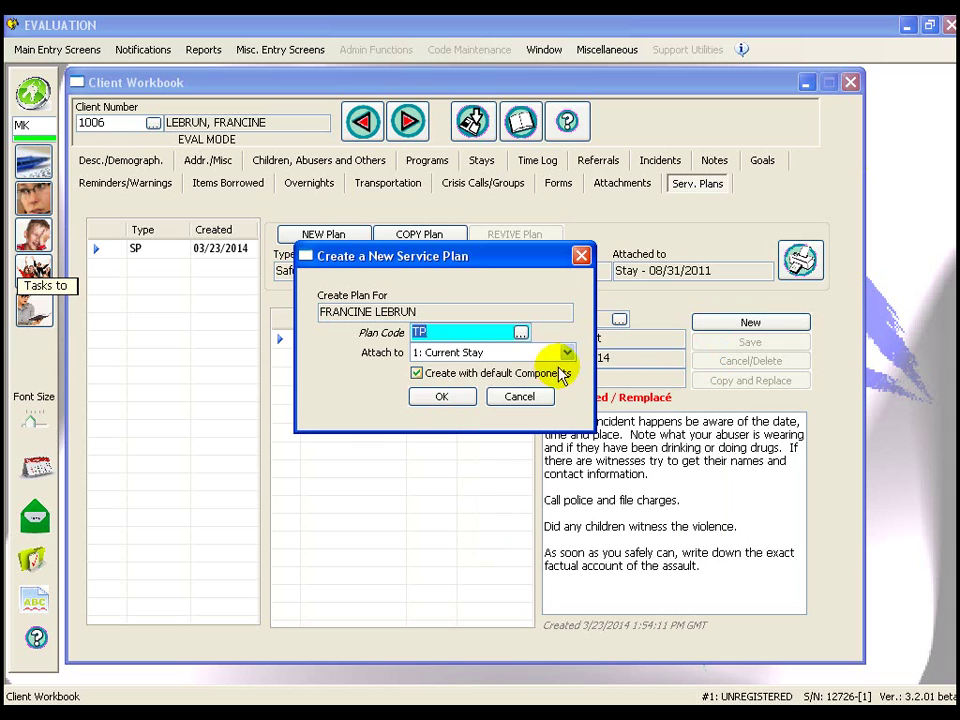
click(565, 352)
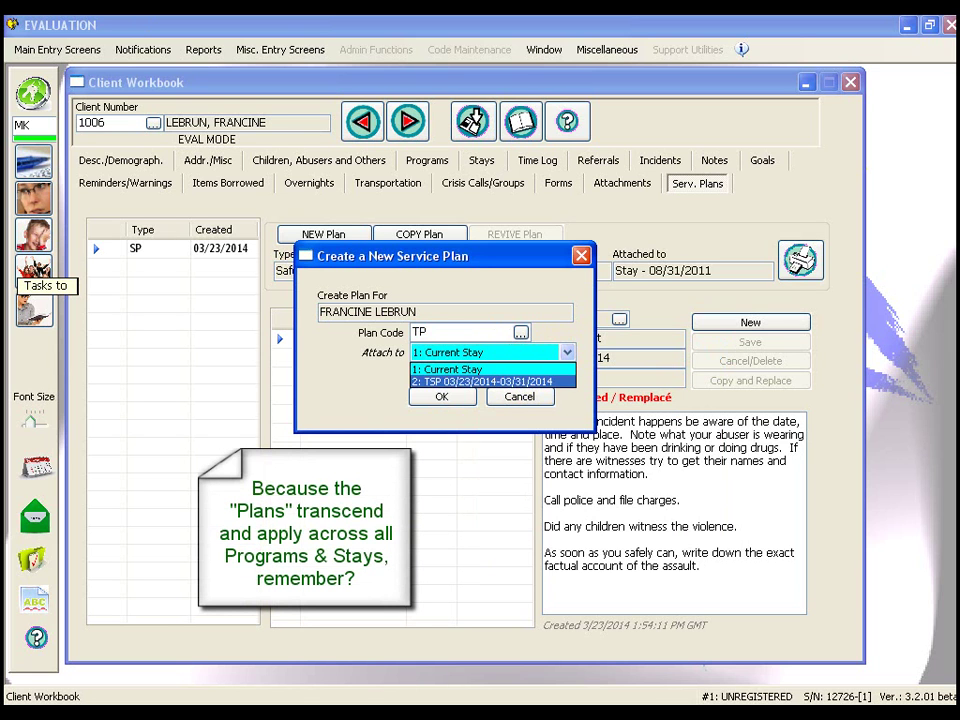
click(471, 381)
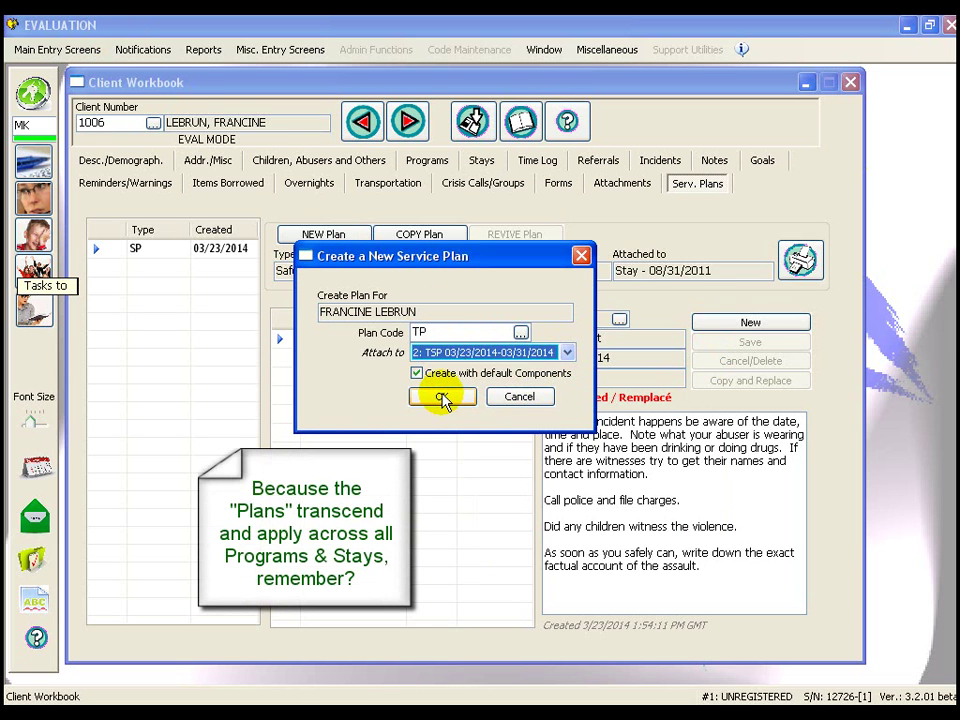
click(443, 397)
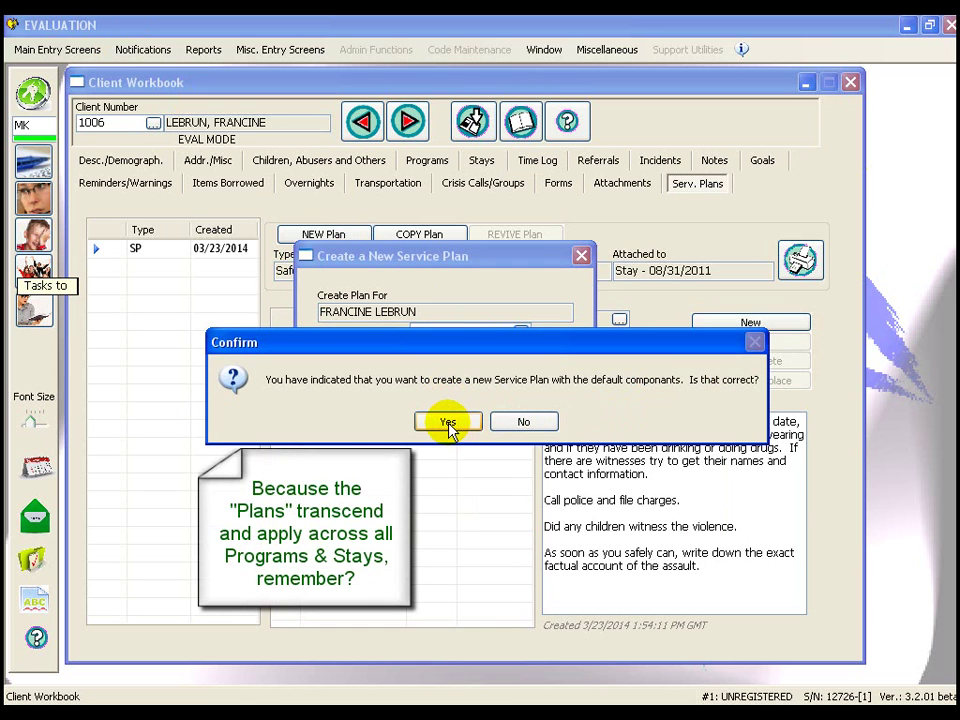
click(447, 422)
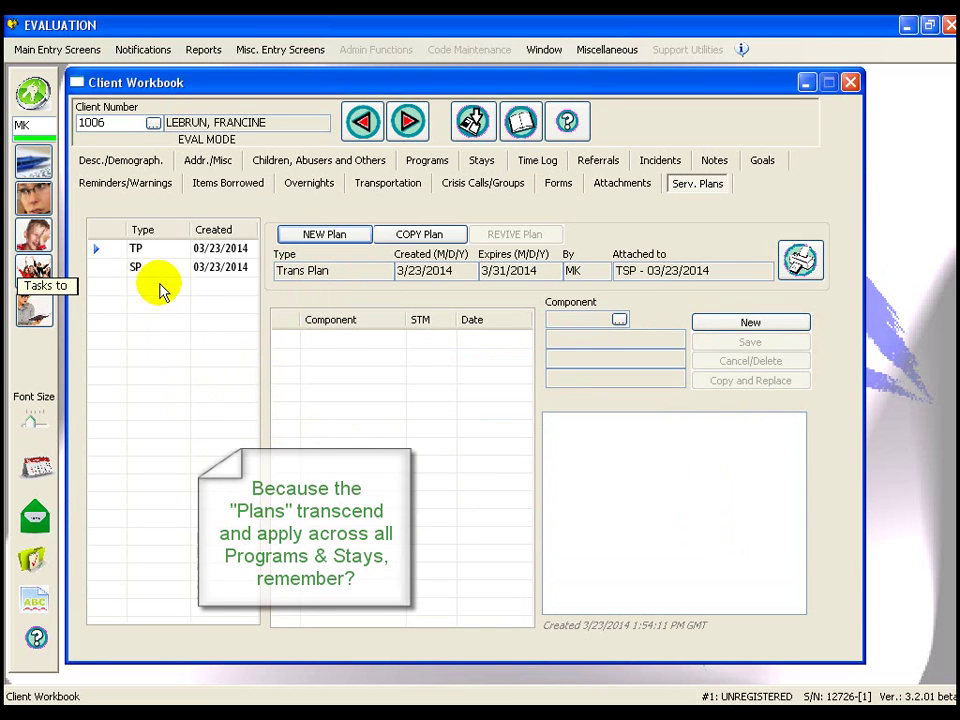
Step: Add a NOTES component with the text "wedfrasdfasdfas" to the Trans Plan and save it
click(143, 250)
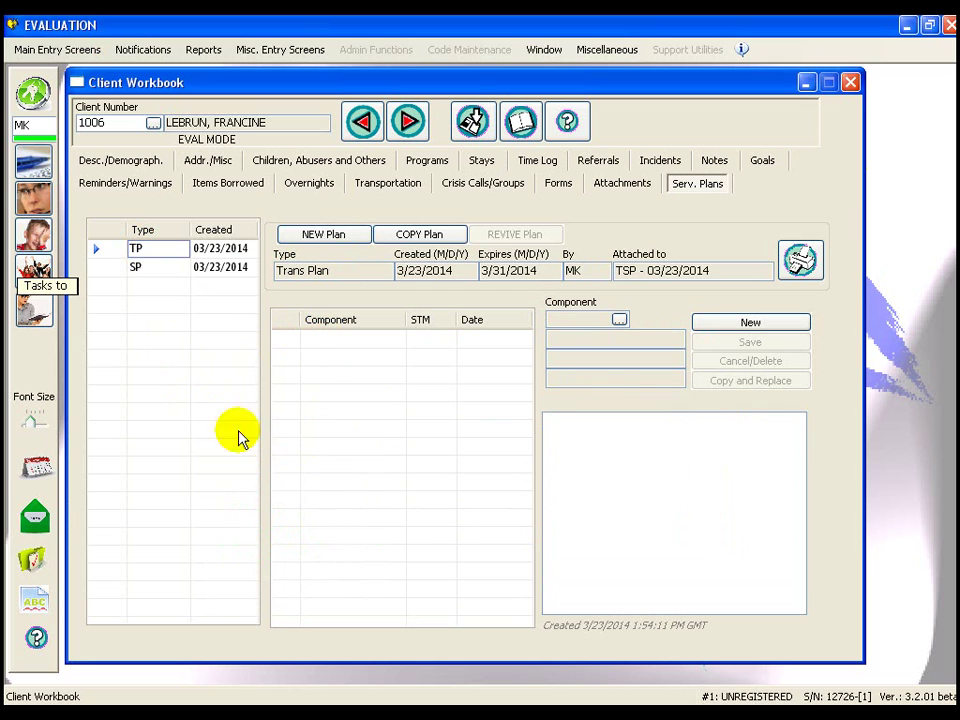
click(744, 326)
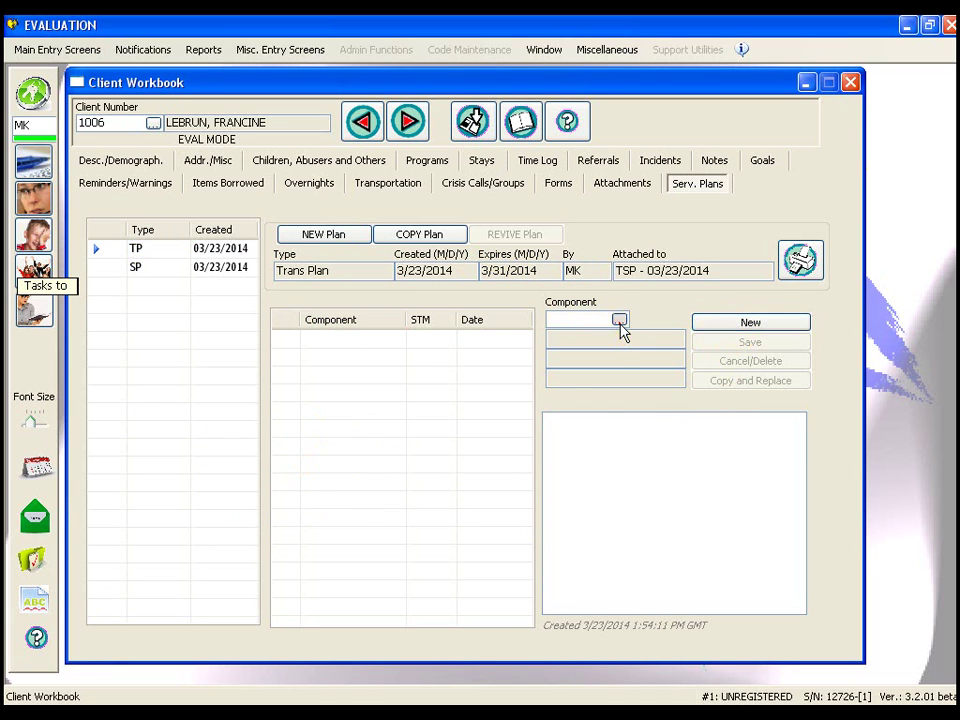
click(619, 321)
double_click(594, 445)
click(591, 449)
text(wedfrasdfasdfas)
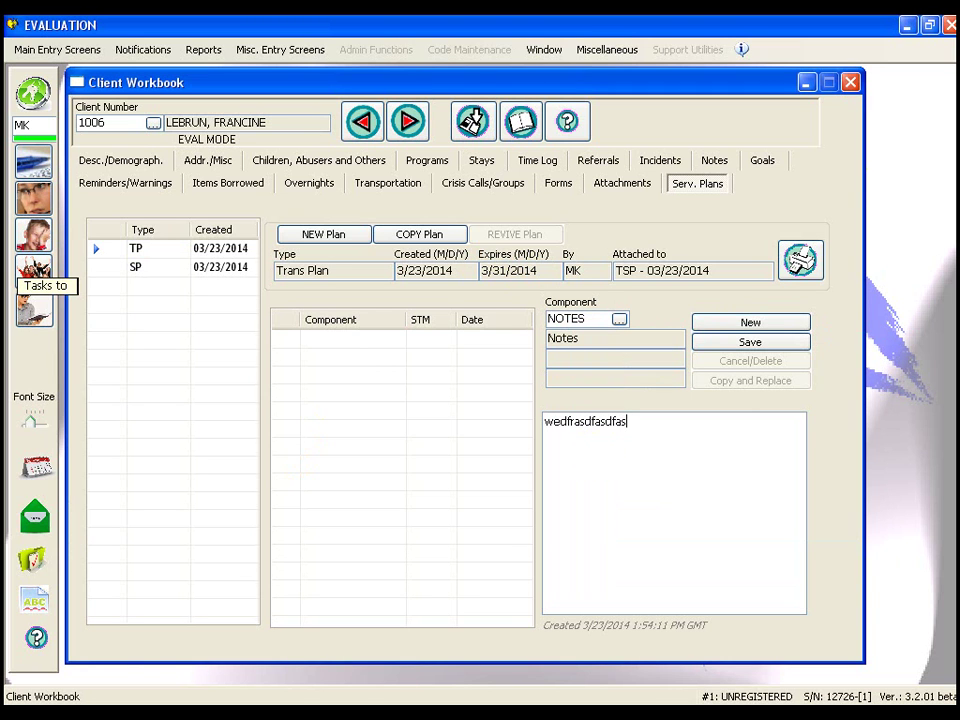
click(763, 342)
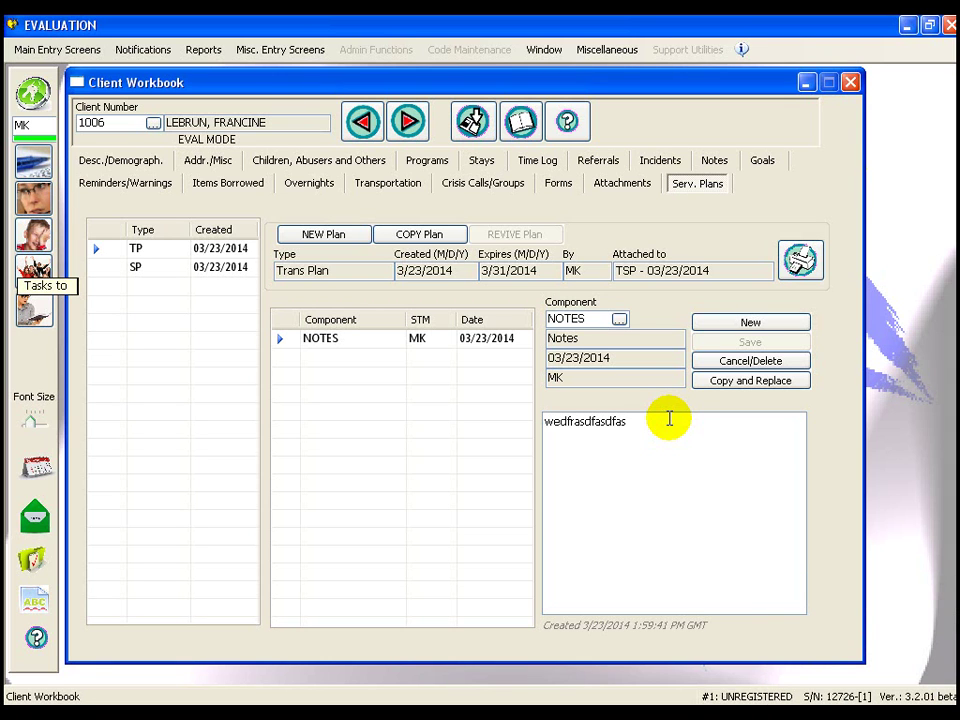
Step: Preview the safety plan's printout with replaced components included, examine it at 200%, and close the preview
click(155, 272)
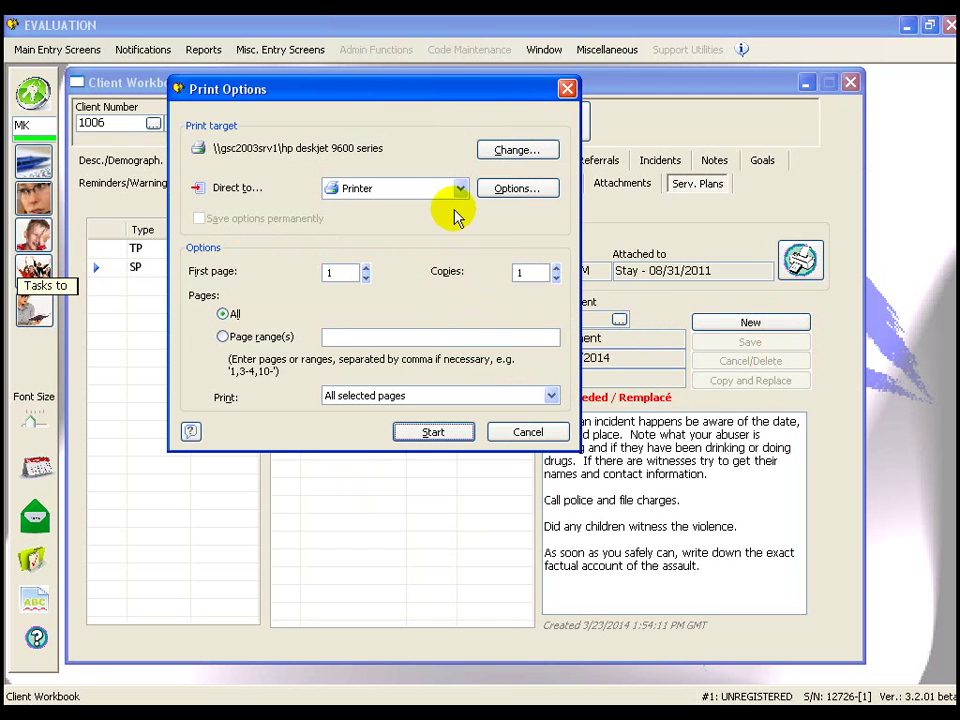
click(460, 188)
click(396, 223)
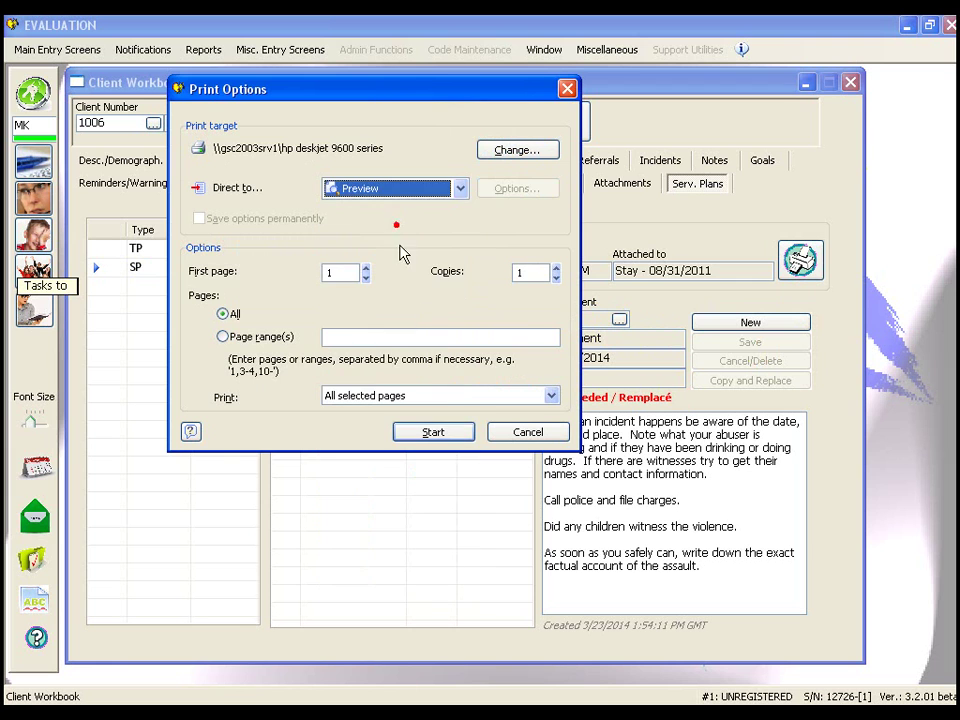
click(447, 440)
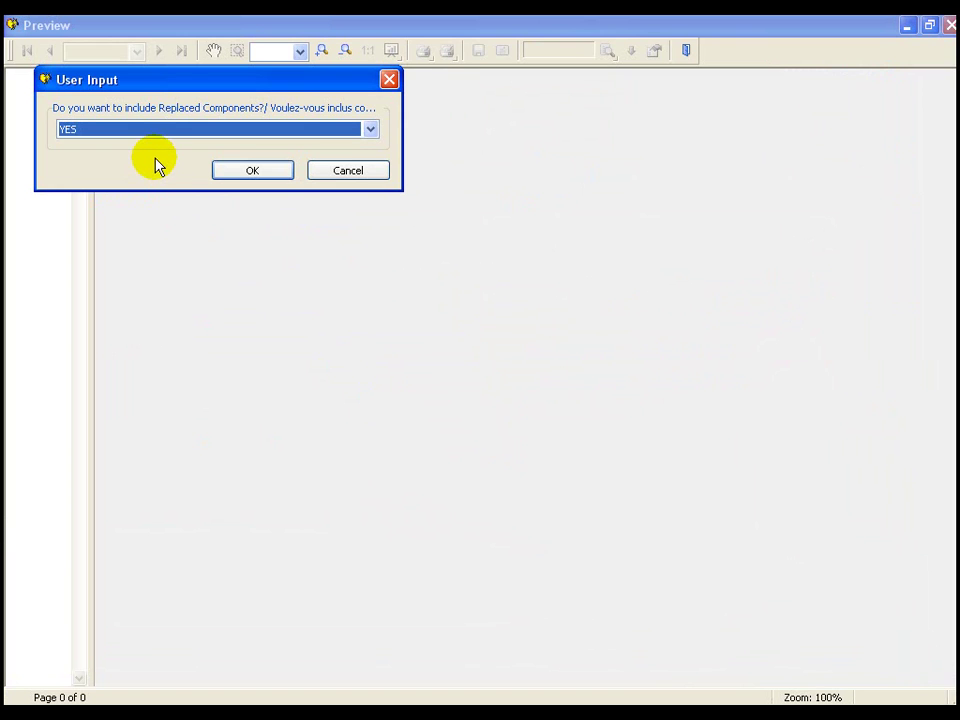
click(243, 172)
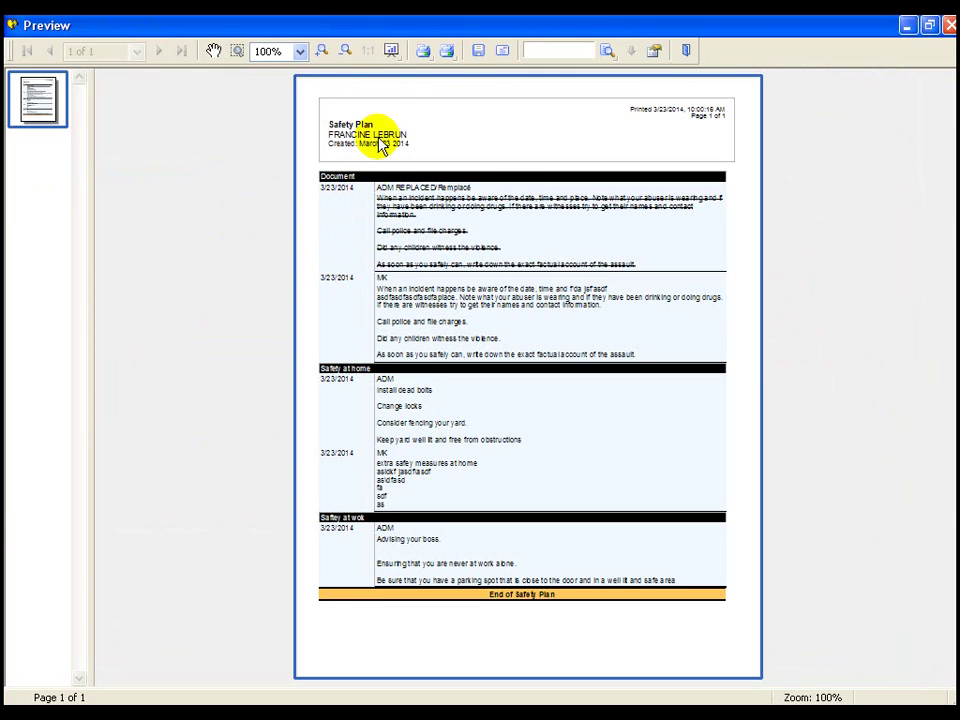
click(321, 50)
scroll(307, 212, up, 3)
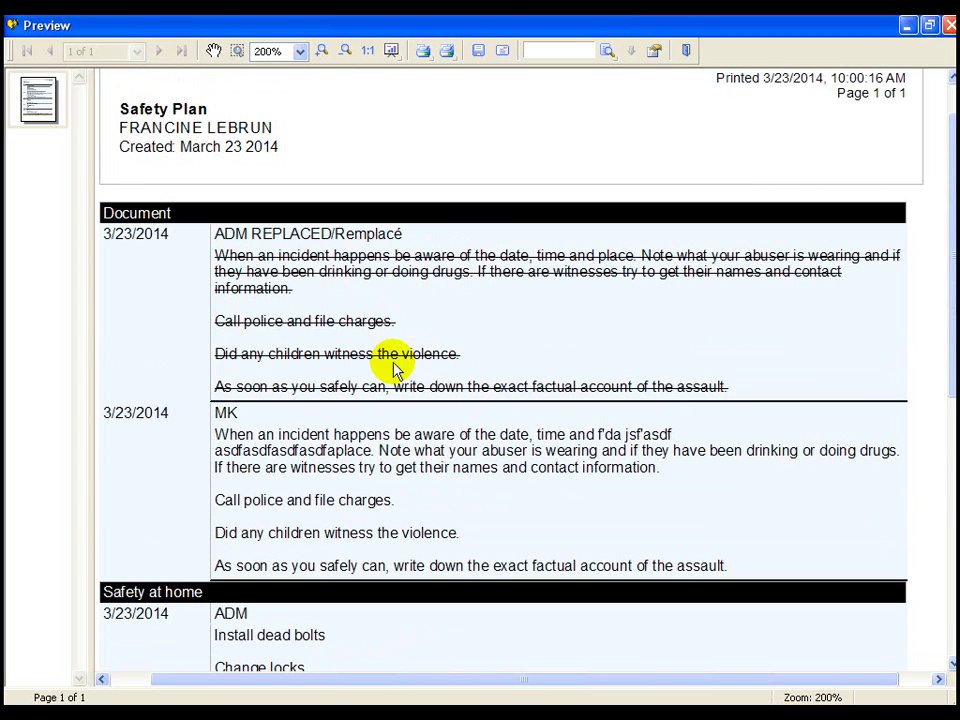
click(686, 50)
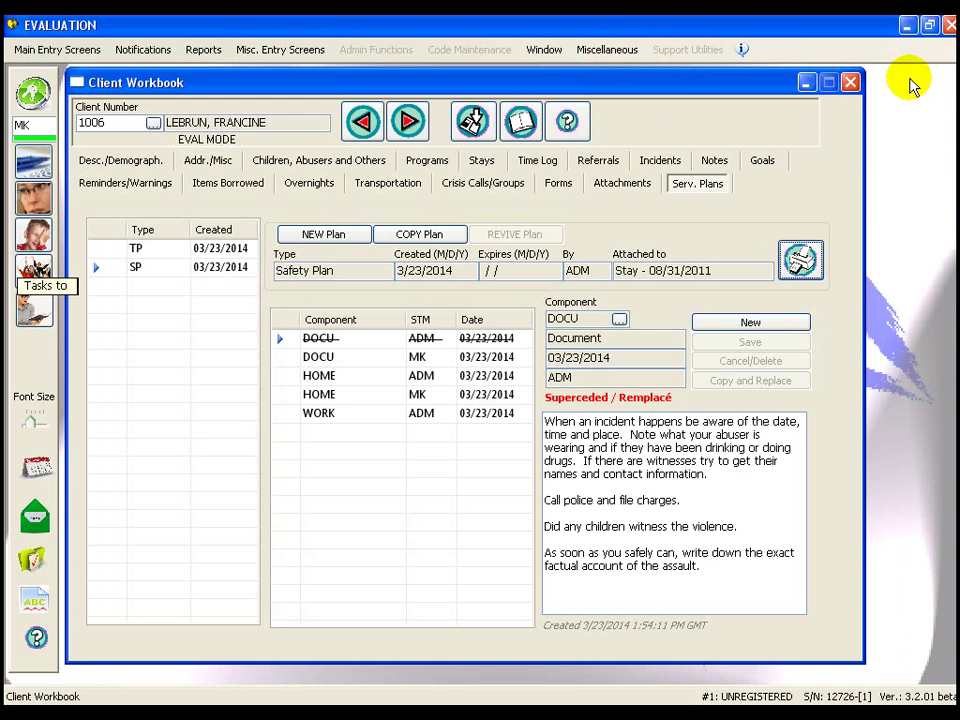
Step: Close the client workbook and switch the login from MK to ADM, entering the account password
click(852, 83)
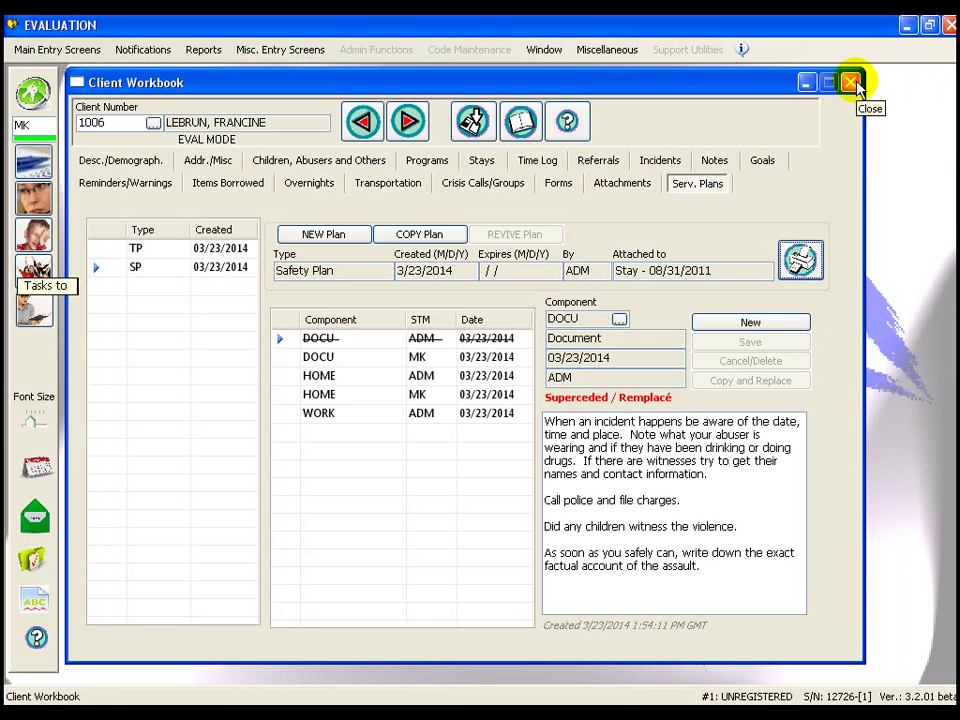
click(852, 83)
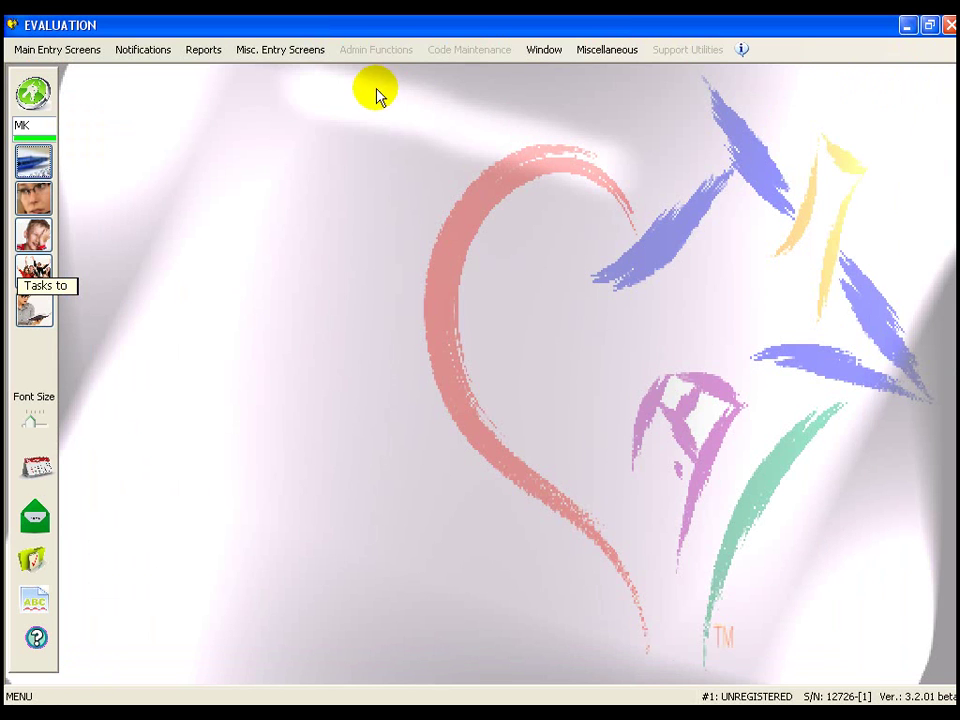
click(32, 96)
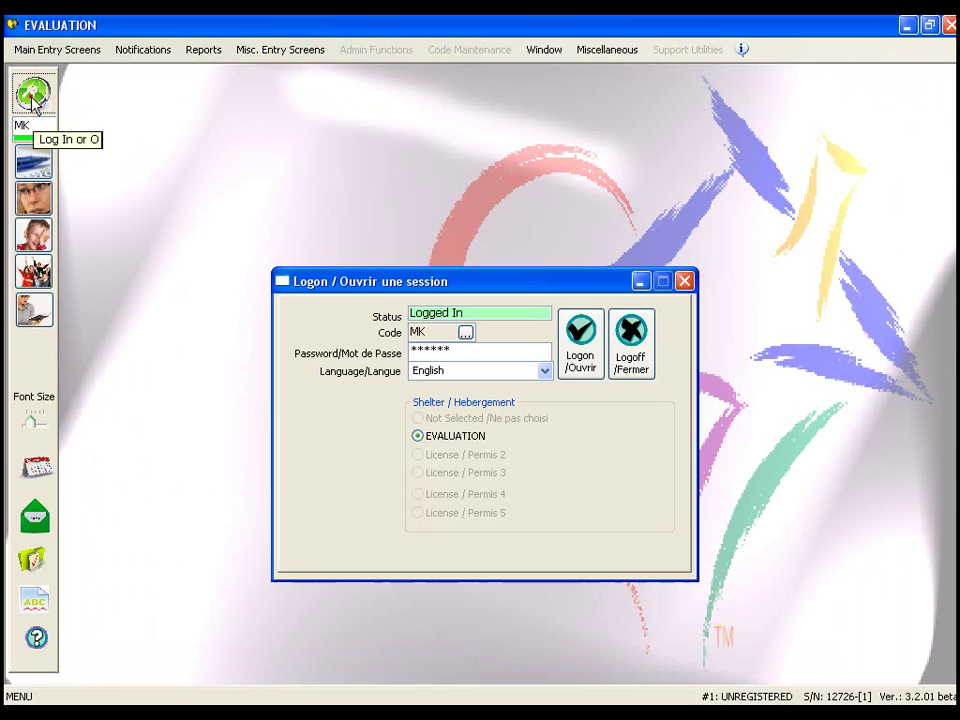
click(632, 338)
click(32, 96)
text(ADM)
key(Tab)
text(****)
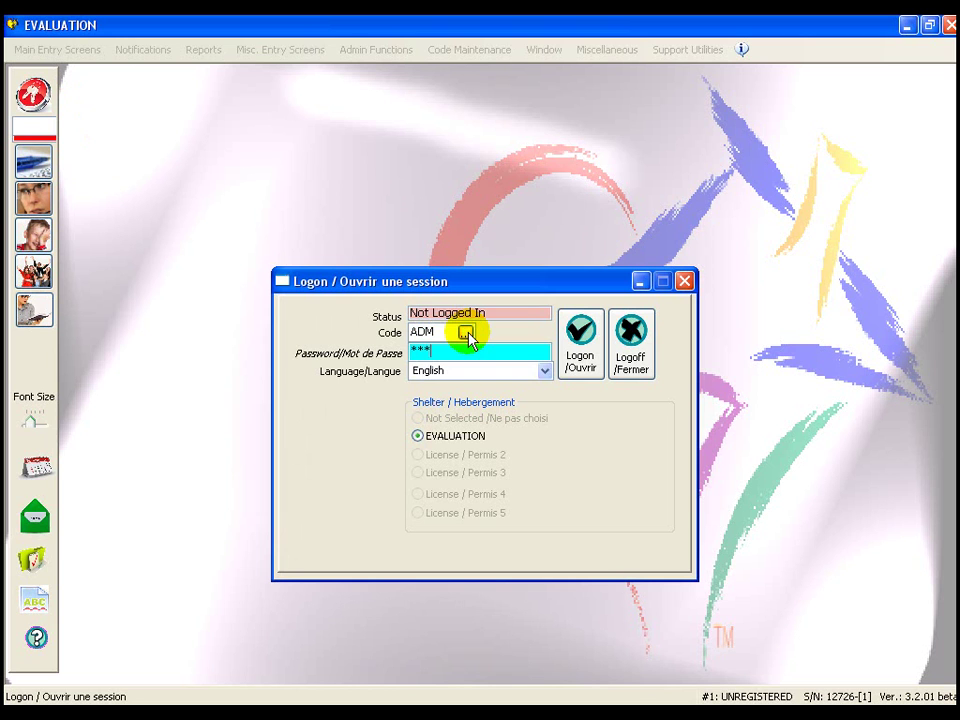
key(Tab)
key(Return)
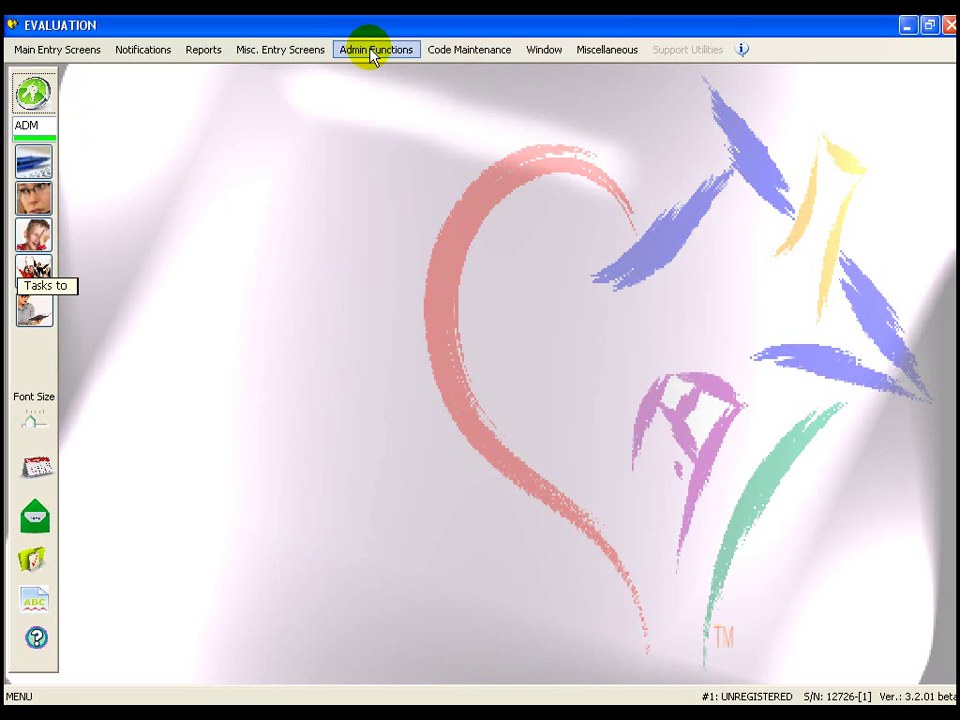
Step: Open code 10-INDSPA# of section 8771 in the government code Formula Builder
click(446, 49)
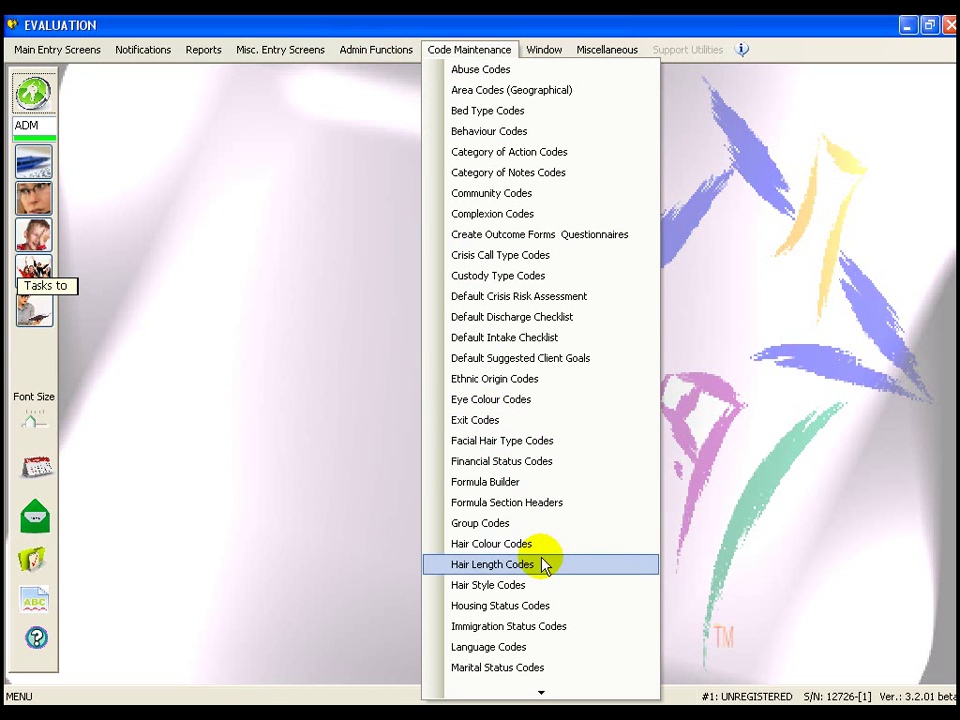
click(505, 482)
click(378, 136)
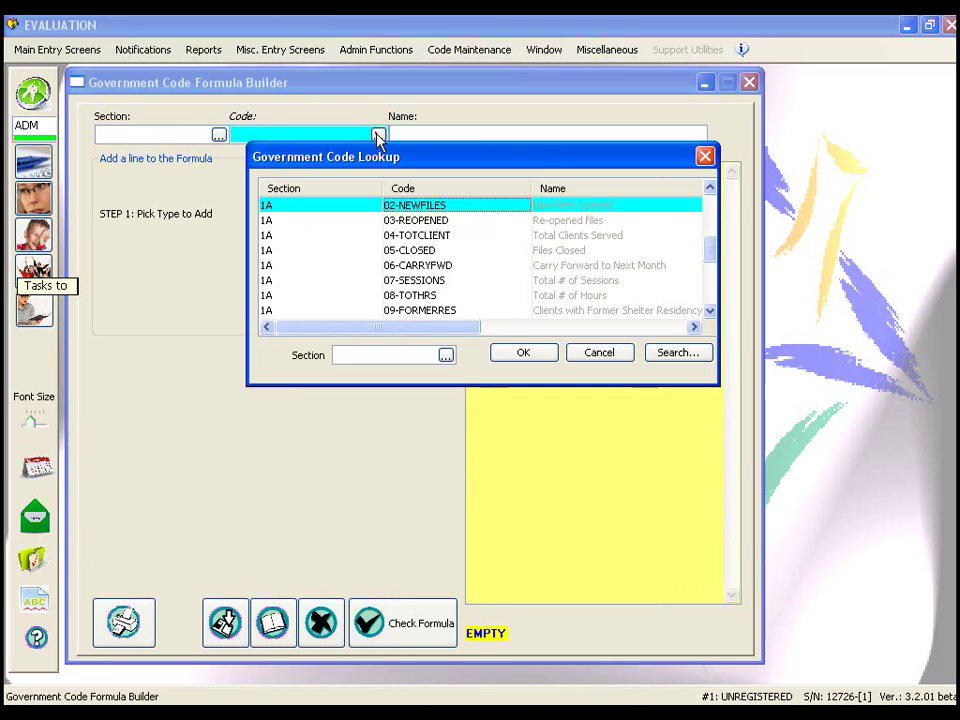
click(419, 357)
text(8771)
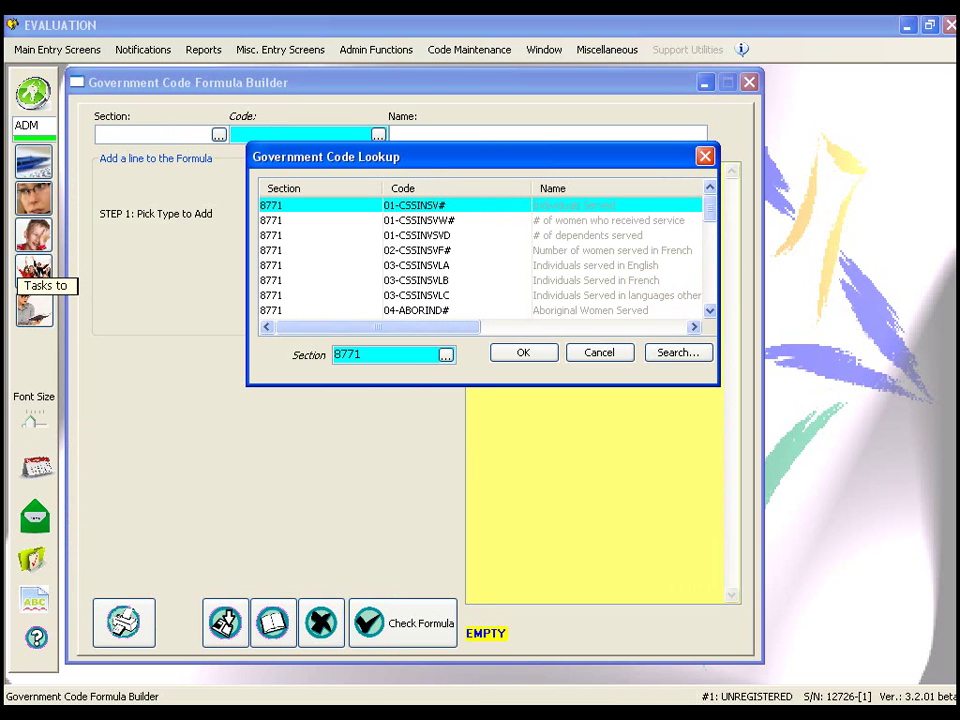
click(709, 296)
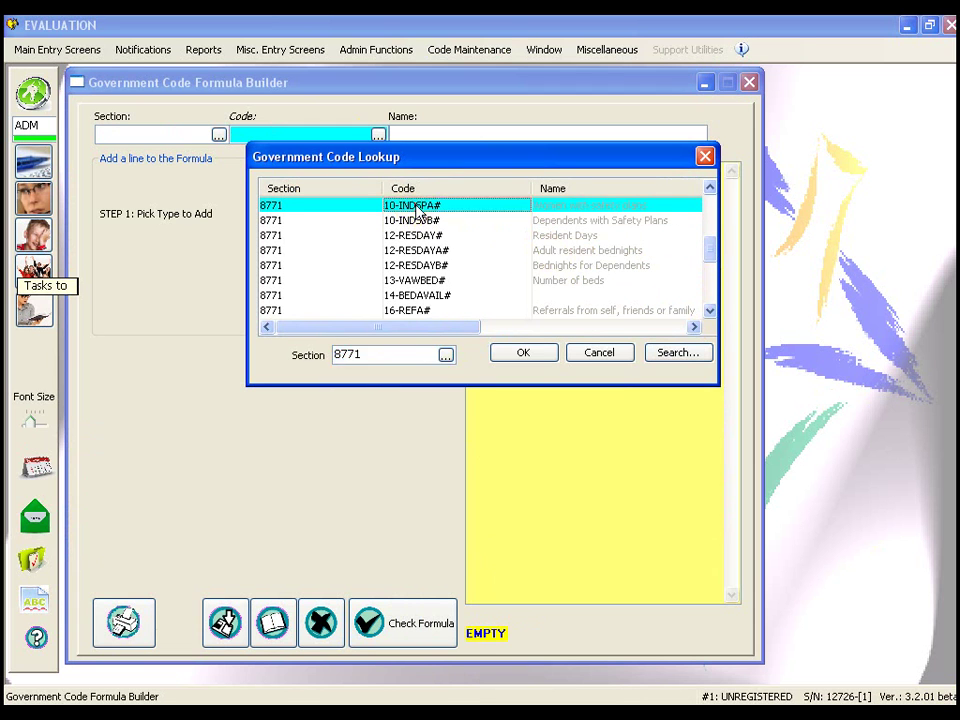
double_click(410, 205)
Step: Clear the existing formula of 10-INDSPA# and set the new line's type to SP; Service Plans with the plus operation
drag(641, 170, 420, 199)
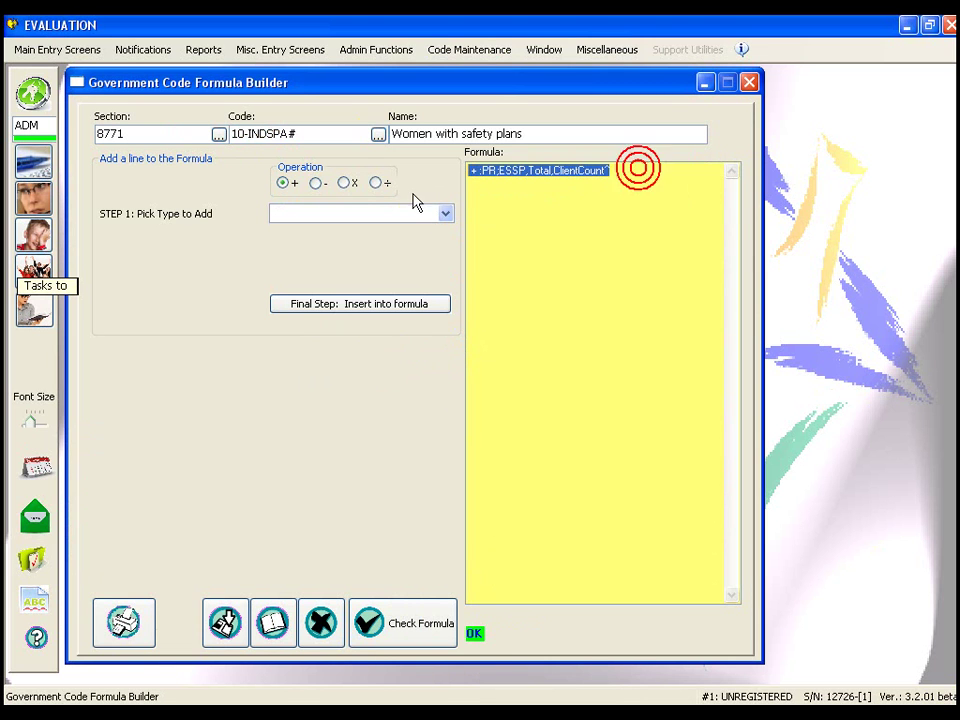
key(Delete)
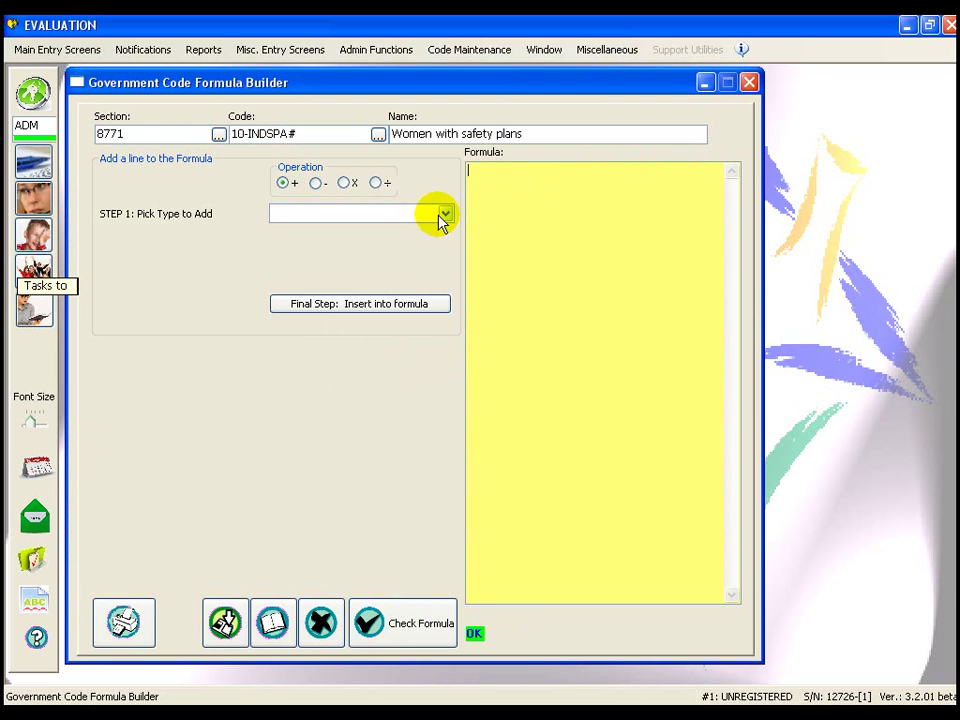
click(445, 213)
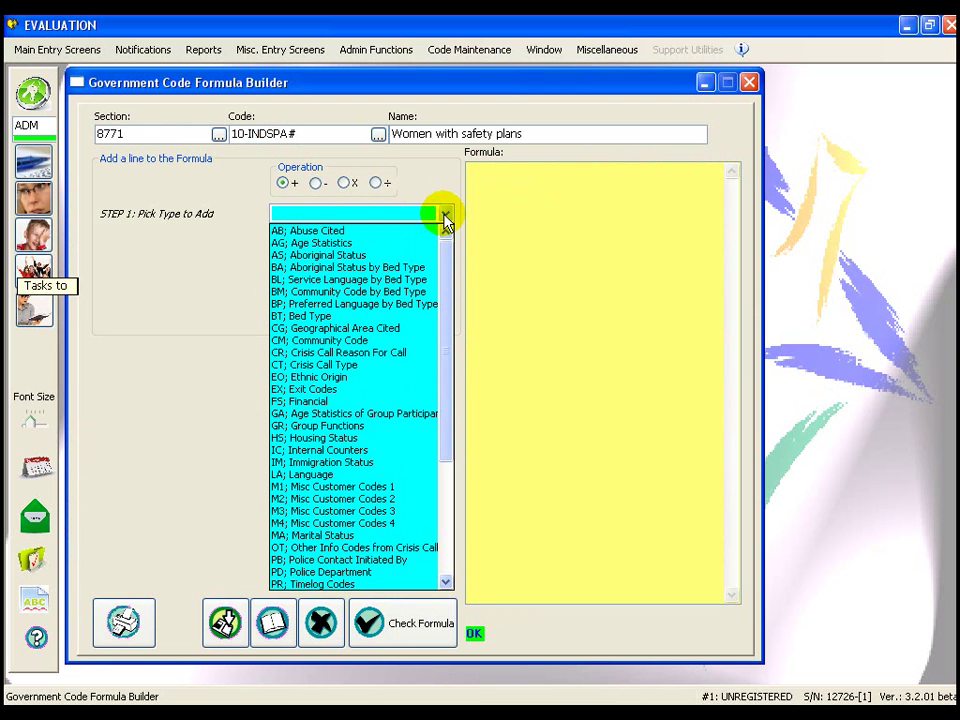
drag(448, 289, 446, 392)
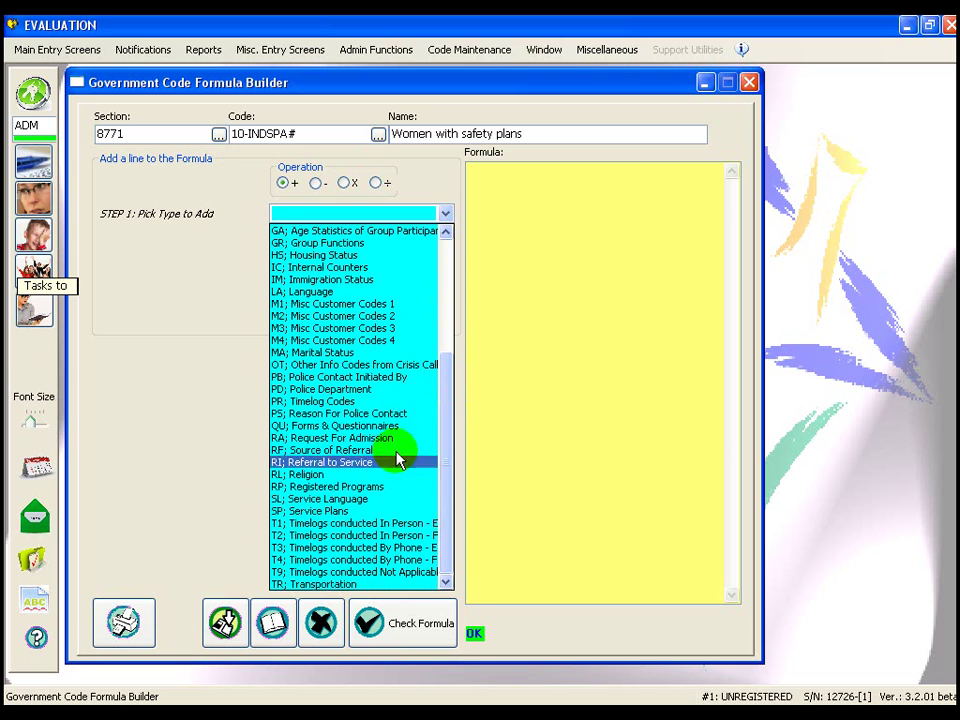
click(378, 512)
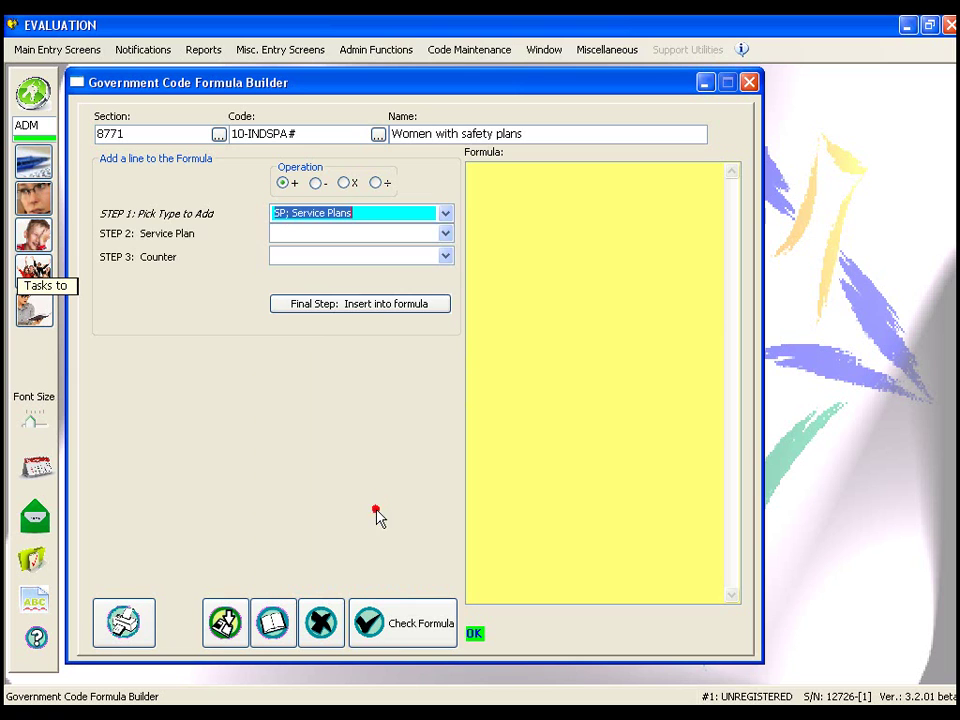
Step: Choose the SP Safety Plan with the InShelter counter, insert the line into the formula, and save the formula
click(445, 234)
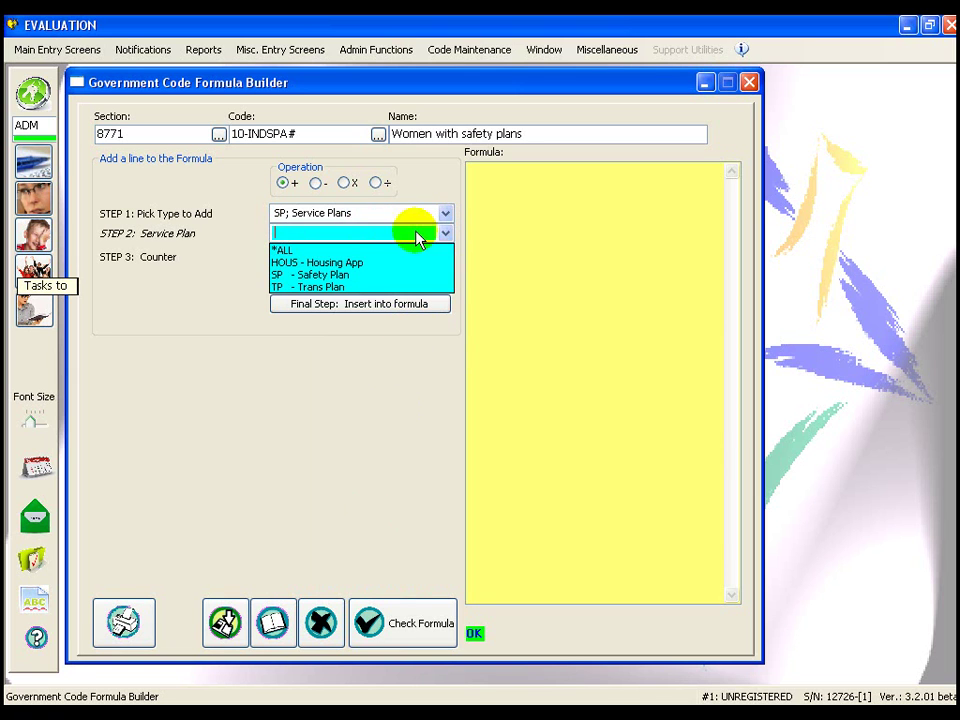
click(297, 280)
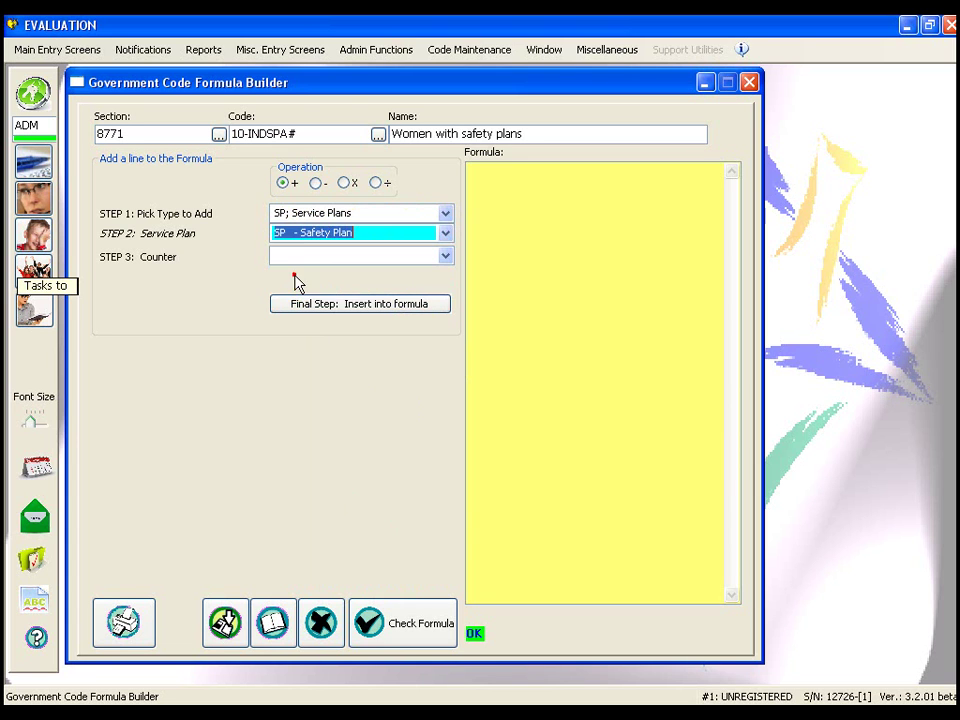
click(446, 257)
click(446, 257)
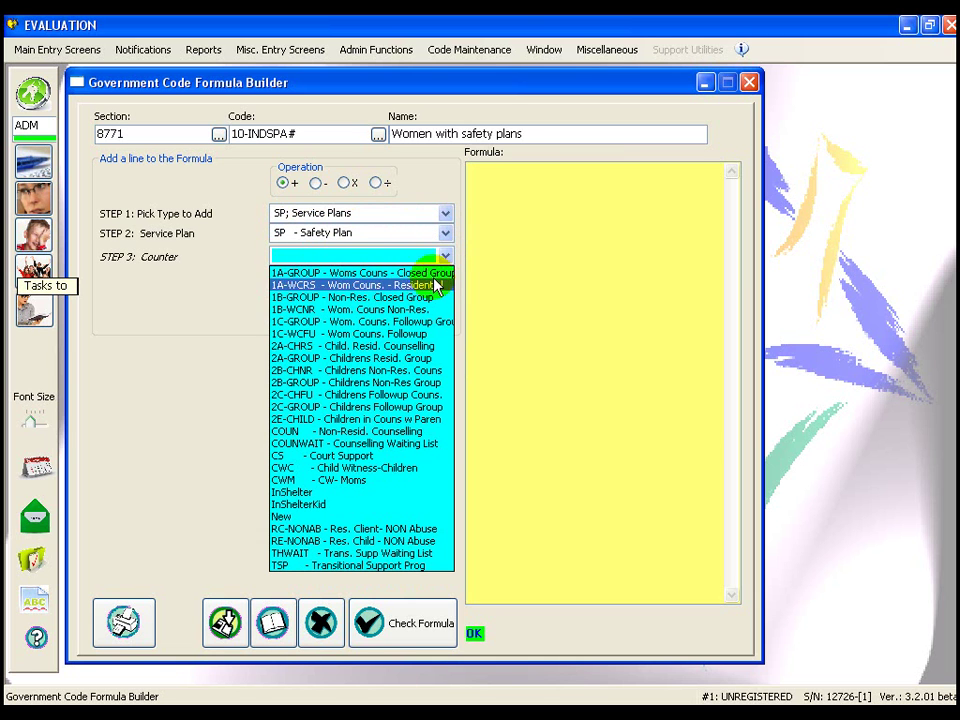
click(367, 499)
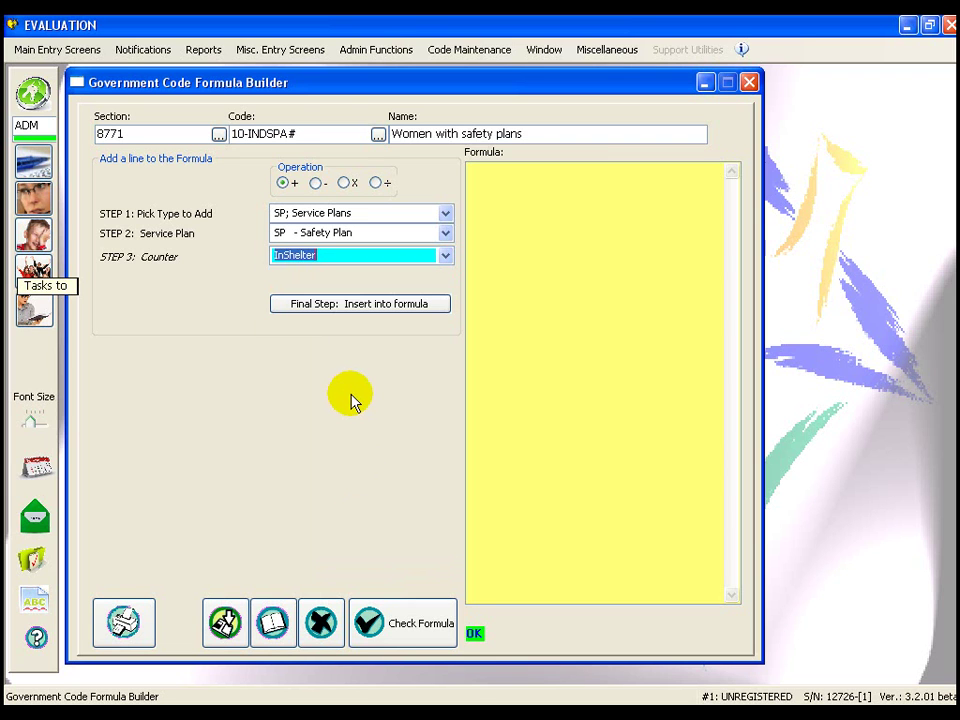
click(370, 309)
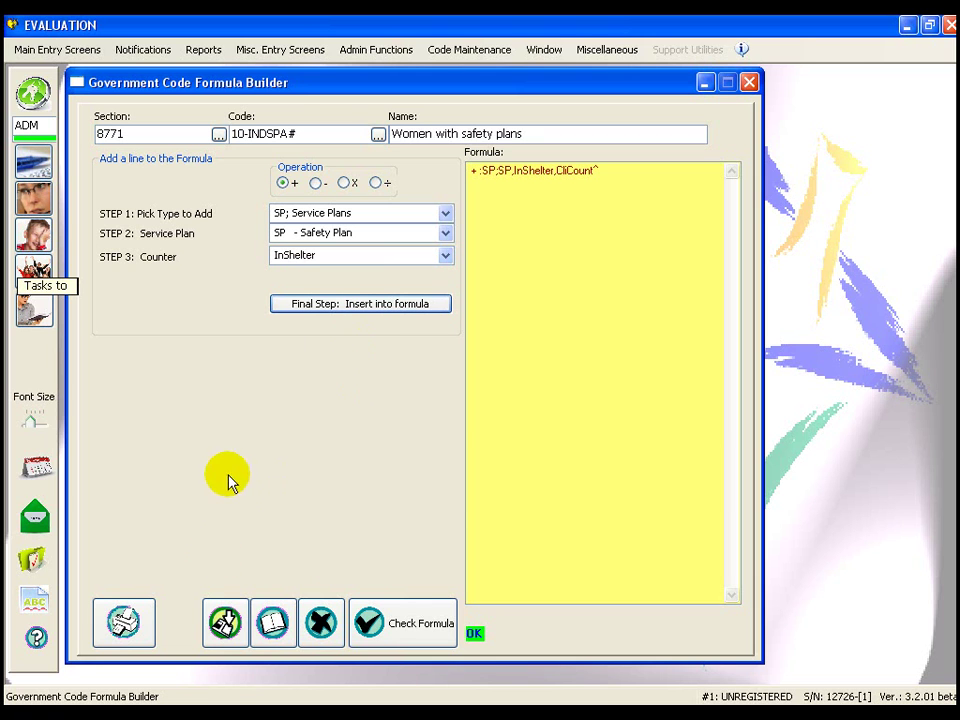
click(225, 625)
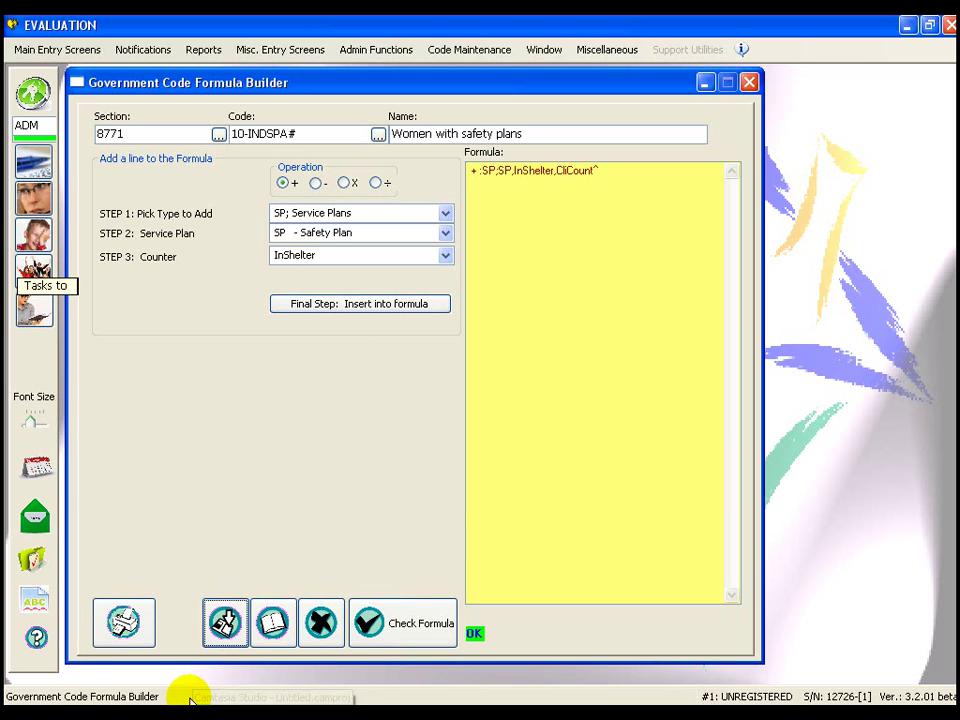
Step: Set up another formula line for the SP Safety Plan with the counter New
click(364, 212)
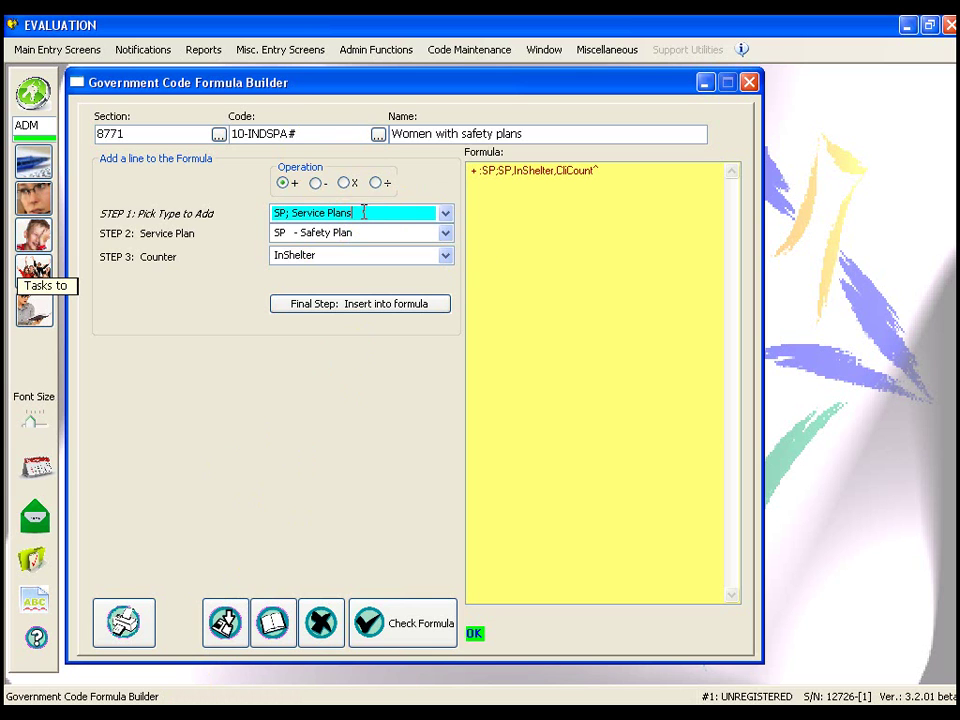
click(446, 231)
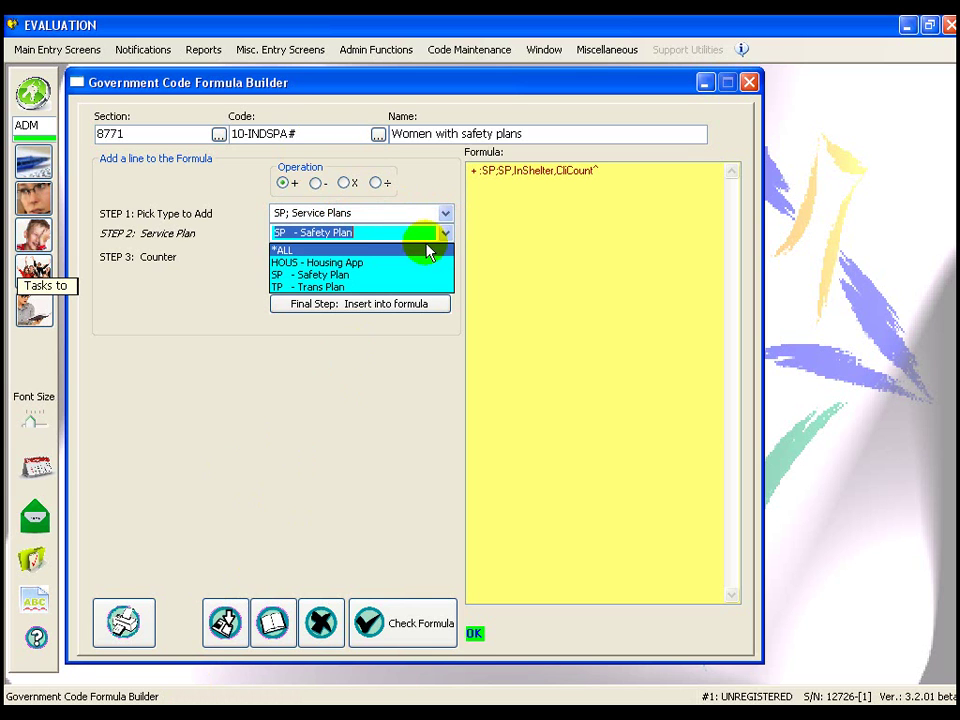
click(415, 274)
click(446, 256)
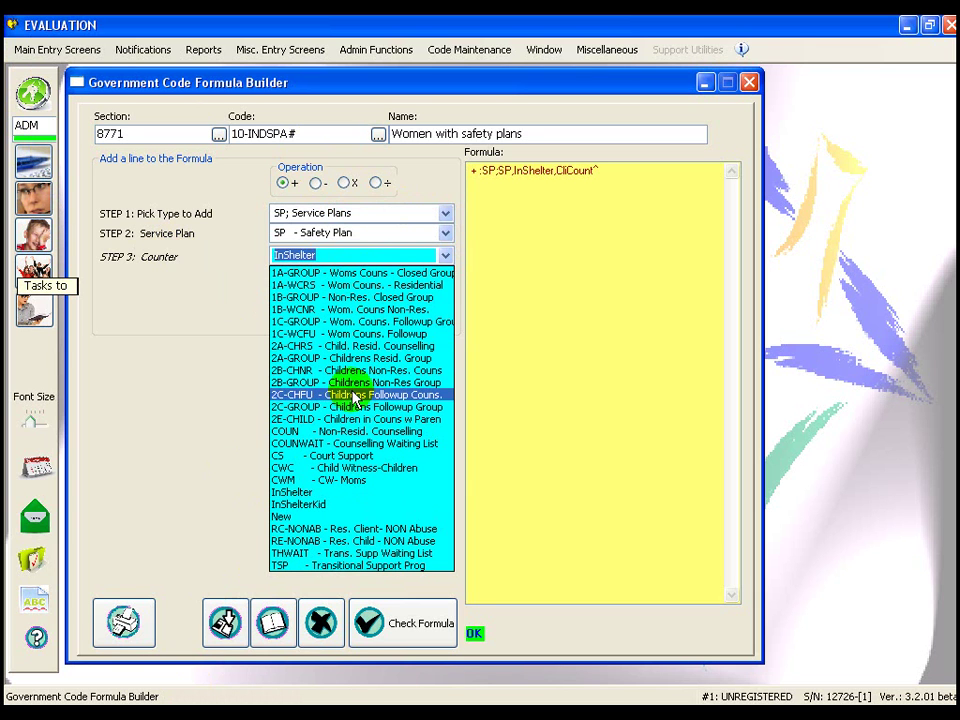
click(336, 517)
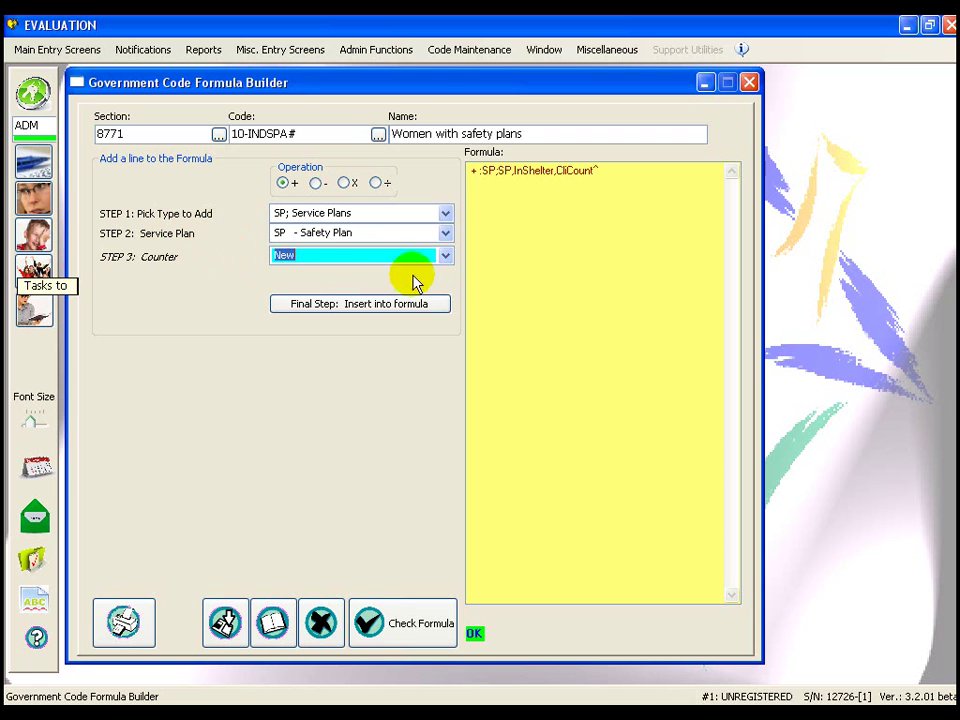
Step: Open the client workbook and display the client's service plans
click(33, 160)
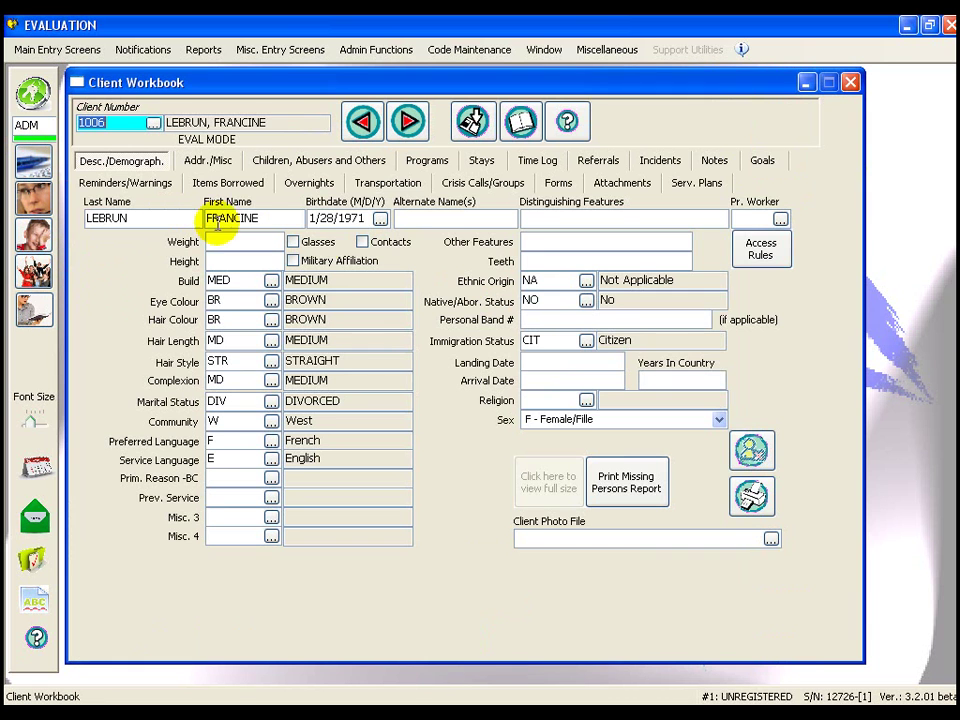
click(698, 184)
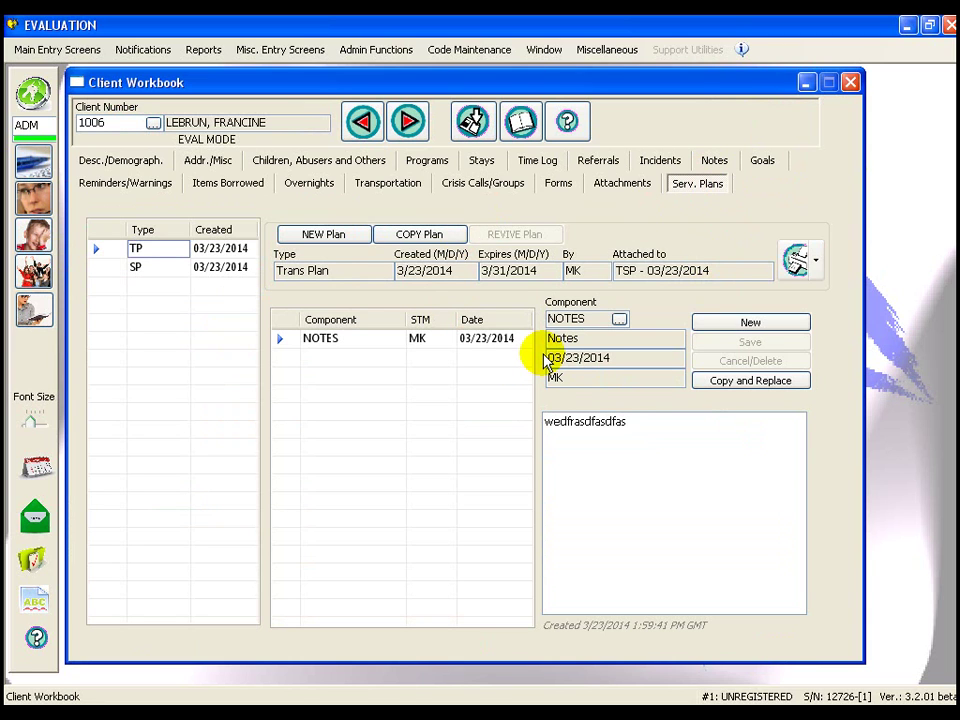